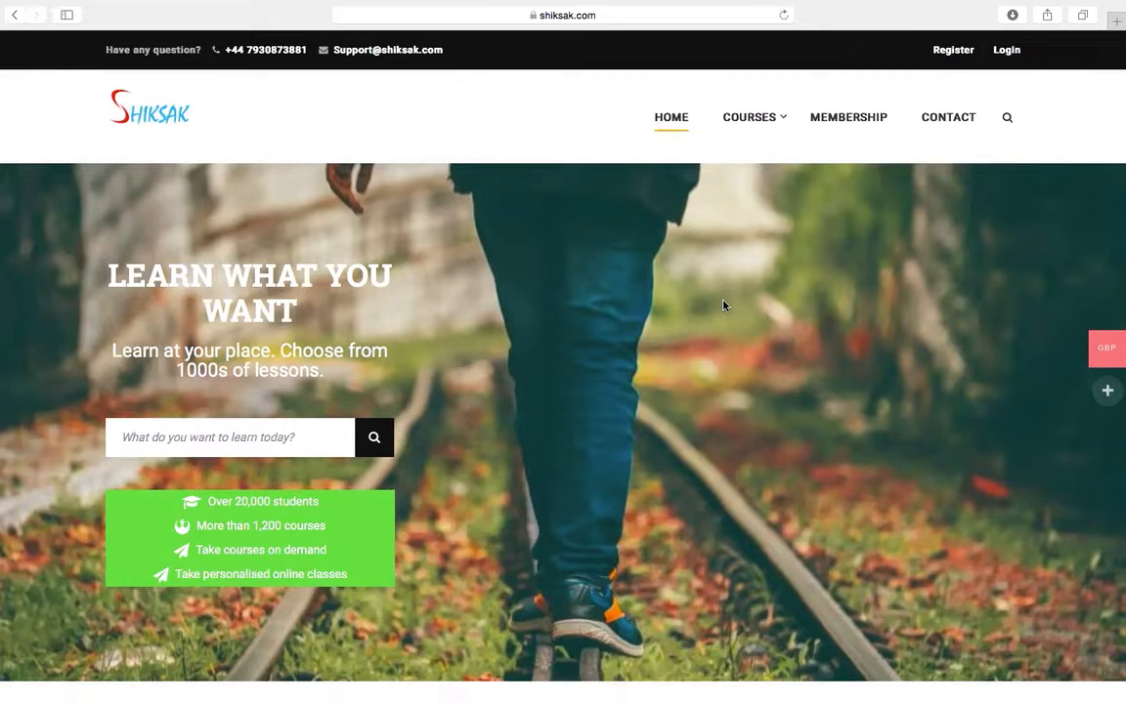
Step: Open the registration form, tick and untick the instructor option, then close it
left_click(945, 55)
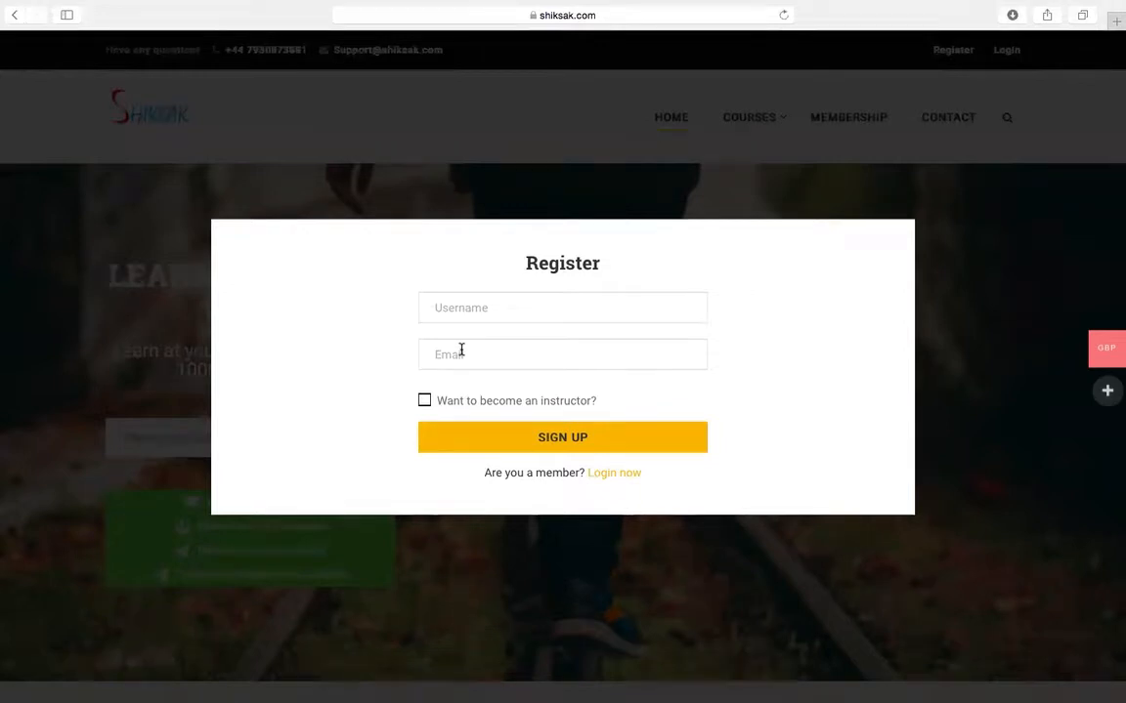
left_click(424, 402)
left_click(425, 404)
left_click(980, 279)
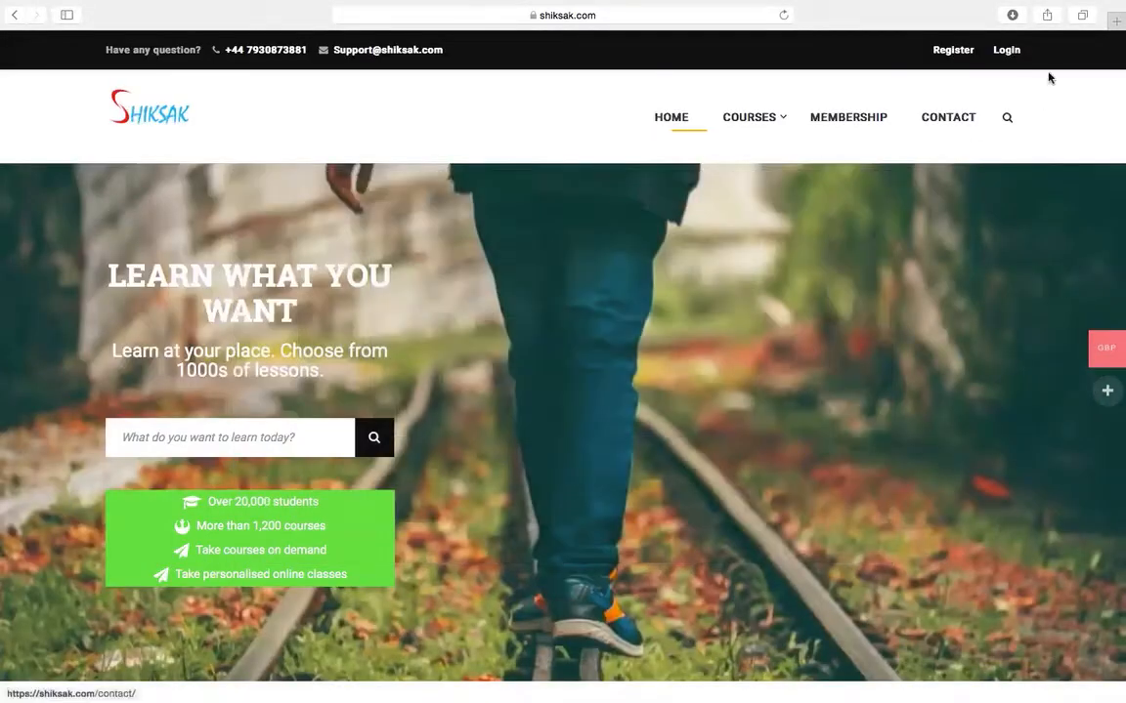
Step: Log in with the instructor's username and password, declining Safari's save-password offer
left_click(1006, 50)
left_click(470, 310)
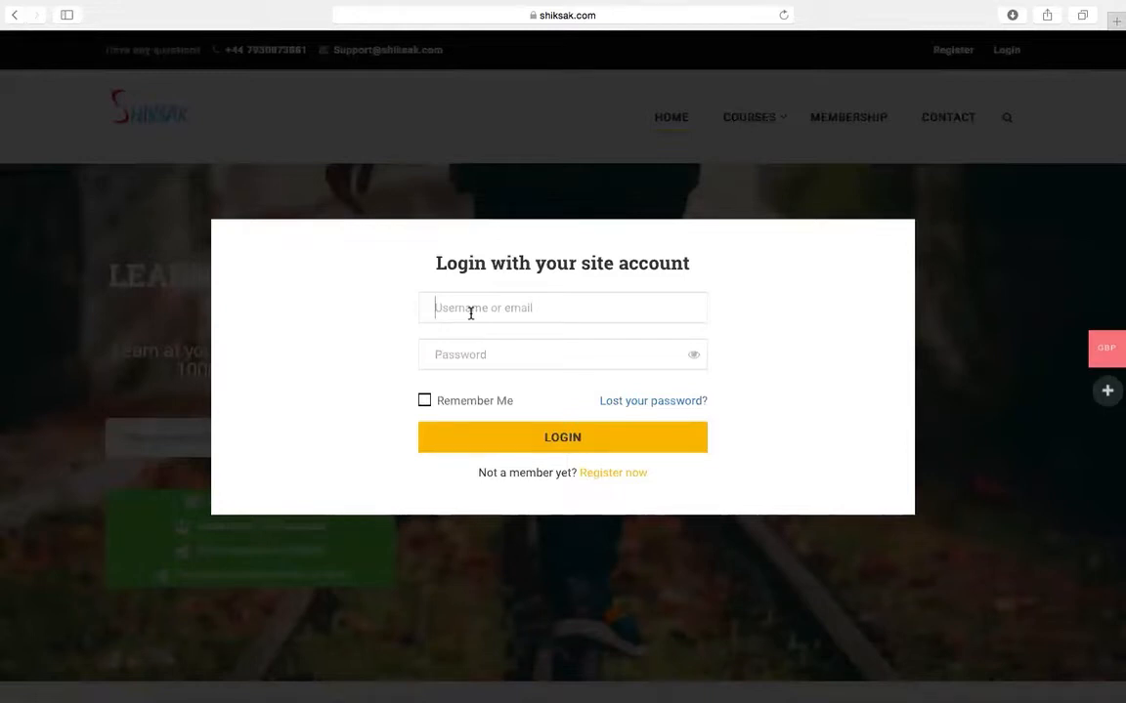
type("kuna")
type("tal")
key("Tab")
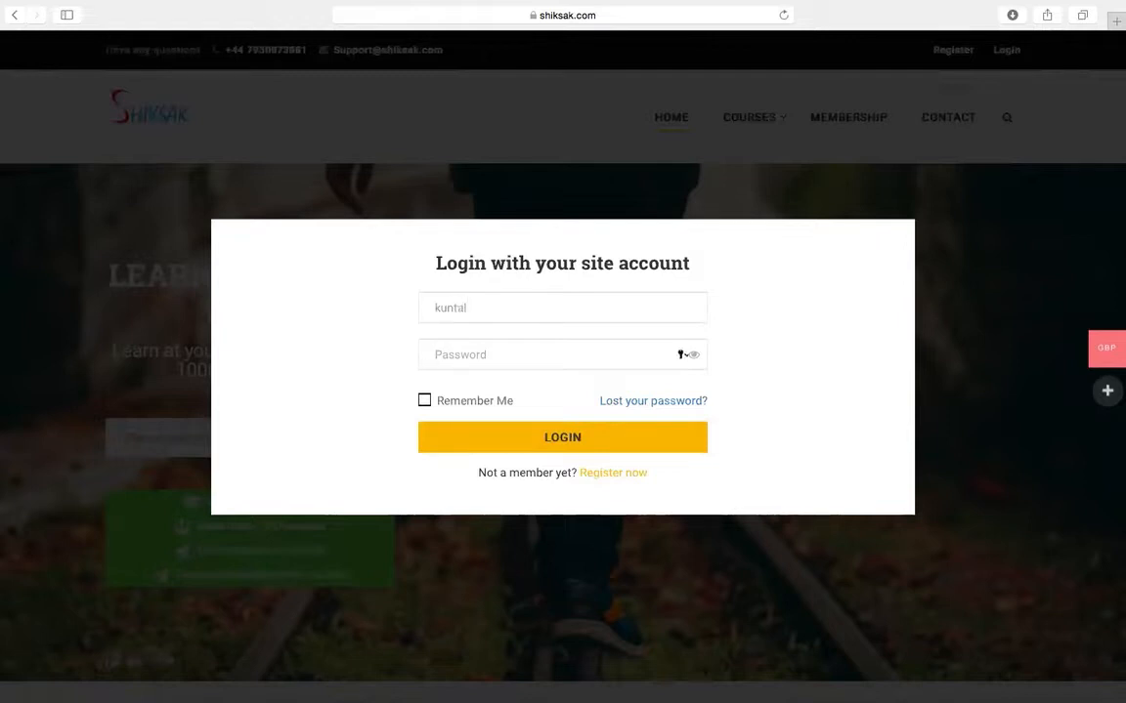
type("••••••••")
left_click(563, 437)
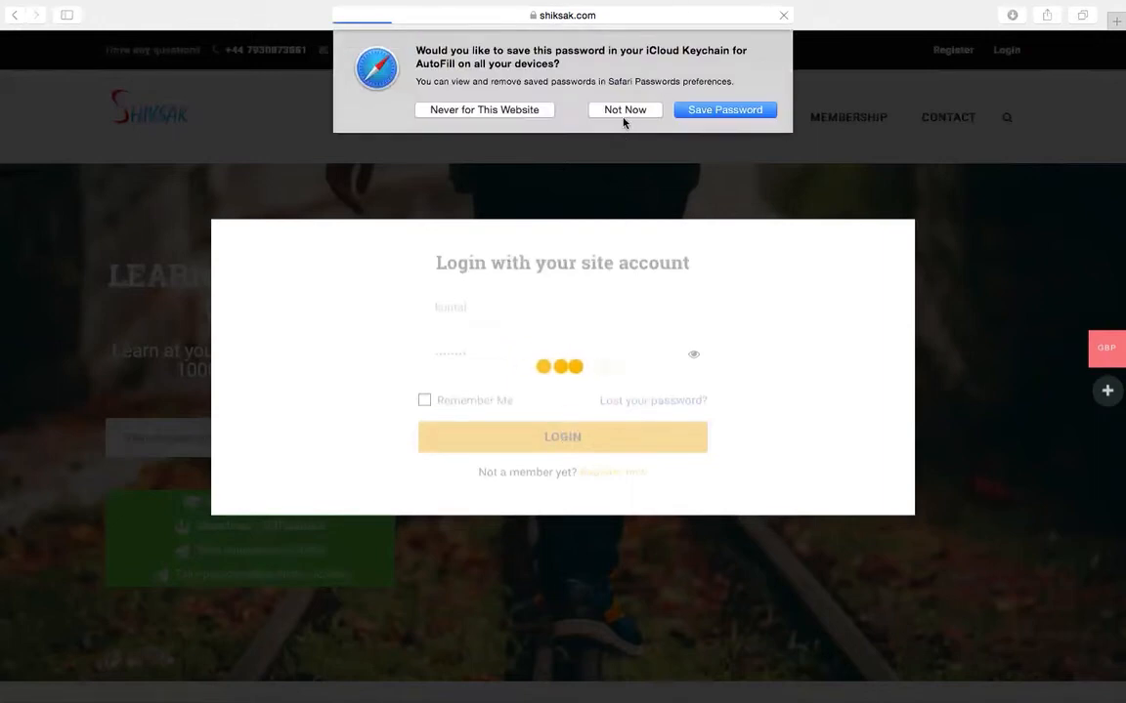
left_click(624, 111)
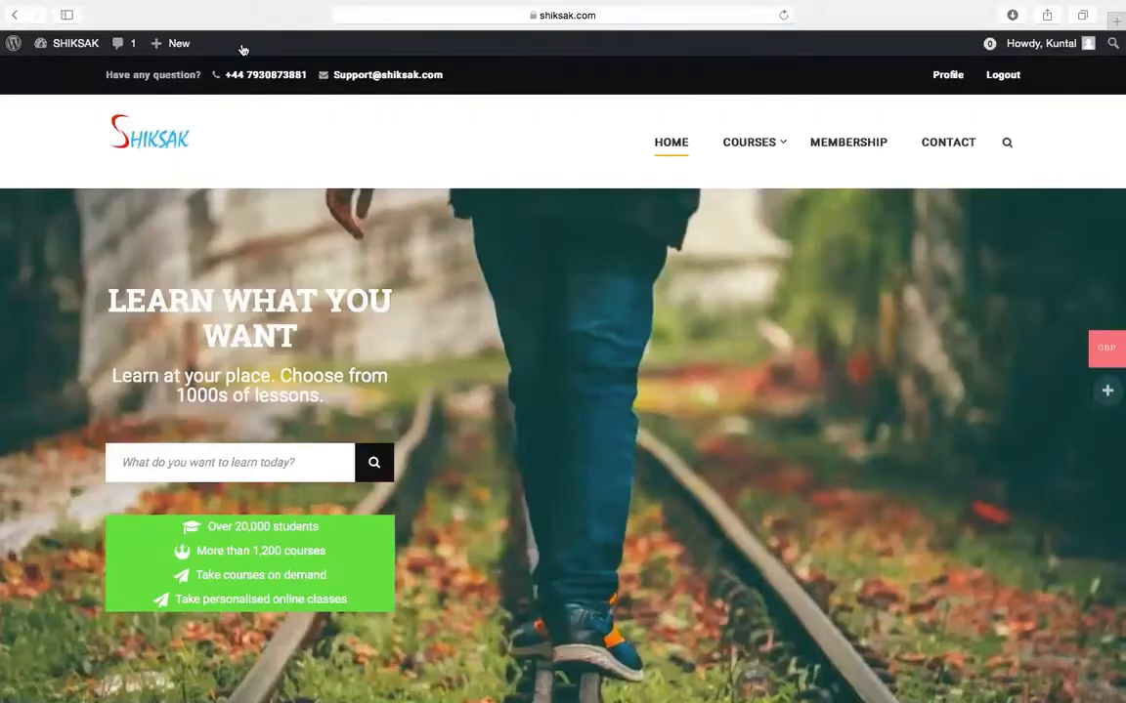
Step: Go to the Frontend Course Editor from the SHIKSAK admin bar menu
mouse_move(101, 55)
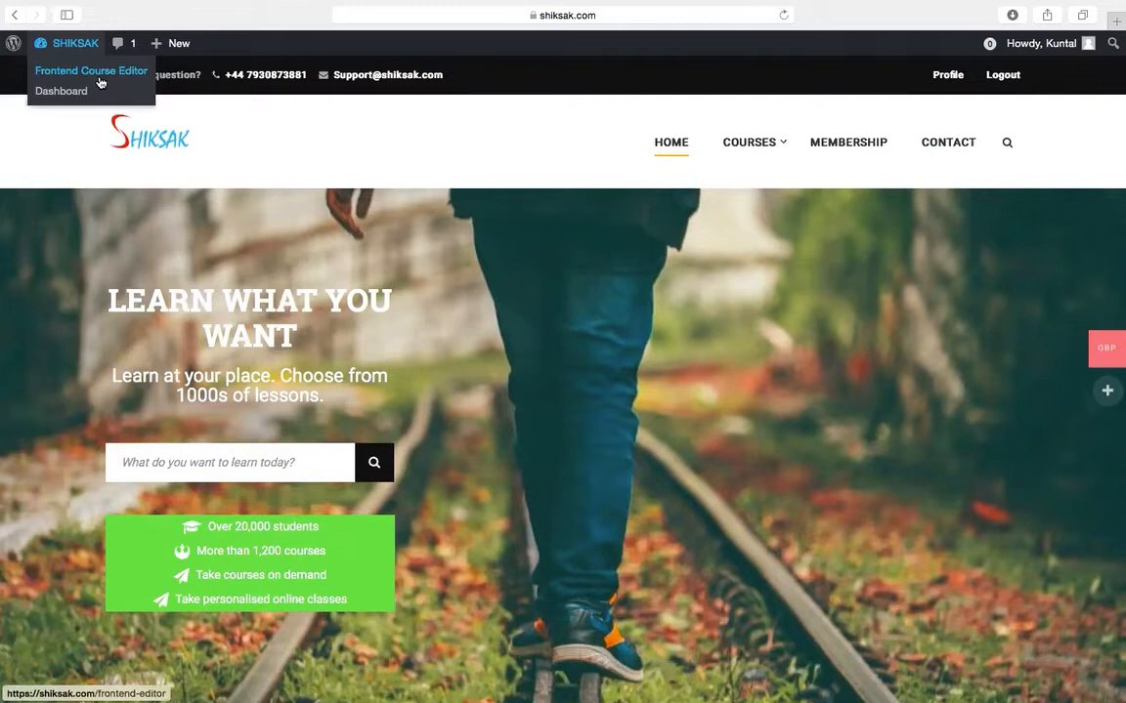
left_click(101, 83)
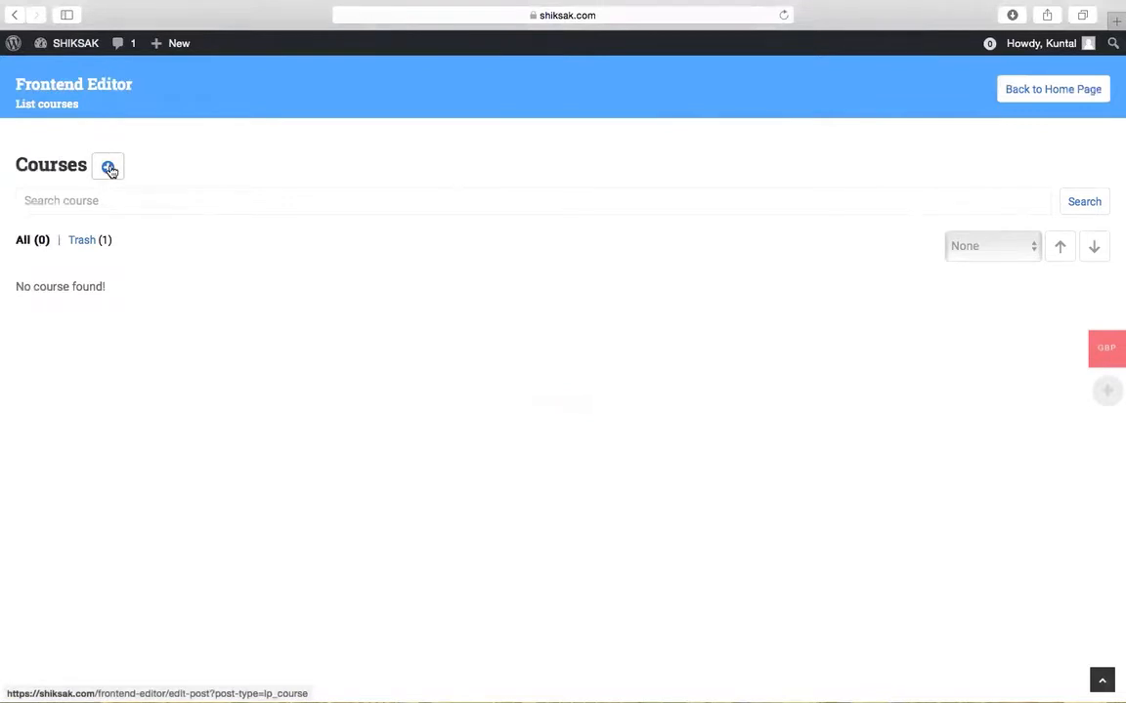
Step: Create a new course and replace the placeholder title 8679 with 'Test Course'
left_click(109, 169)
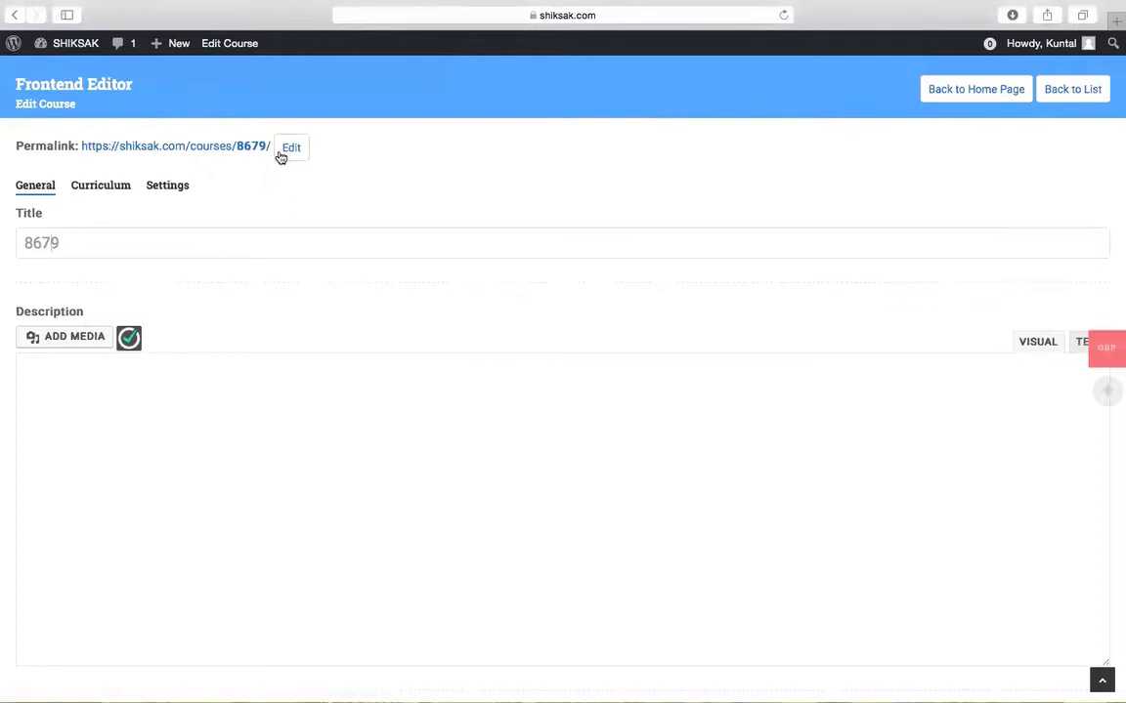
double_click(75, 243)
type("Test Course")
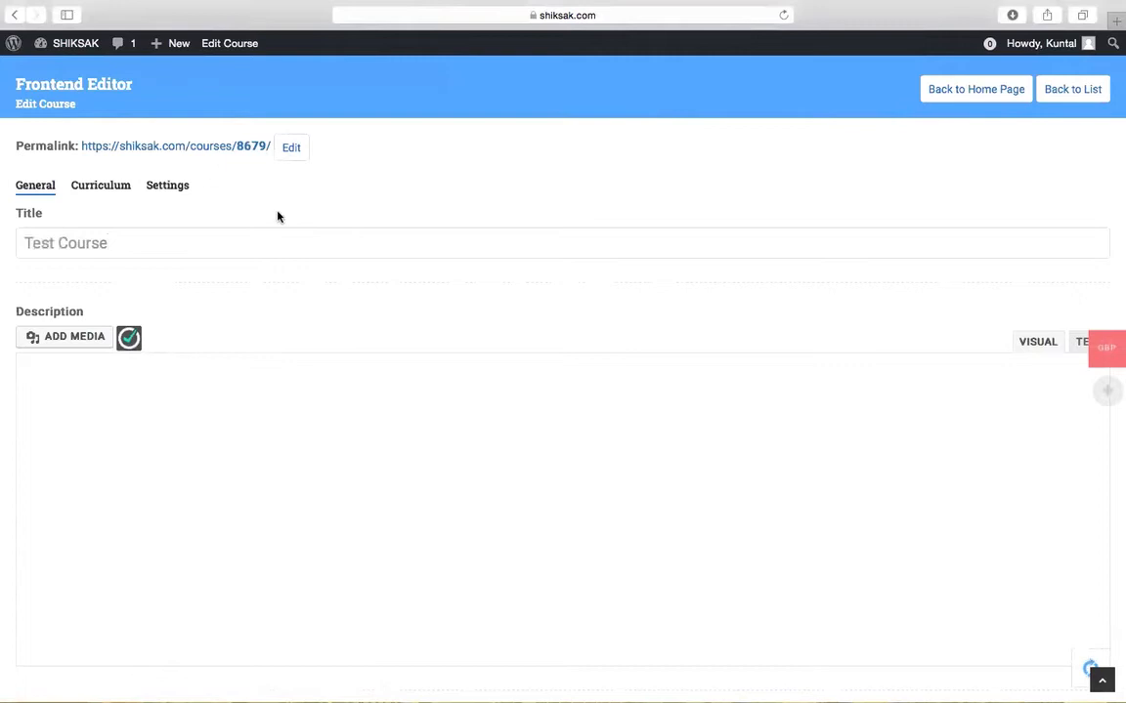
Step: Replace the permalink slug 8679 with 'Test Course'
left_click(293, 150)
key("BackSpace")
key("BackSpace")
key("BackSpace")
key("BackSpace")
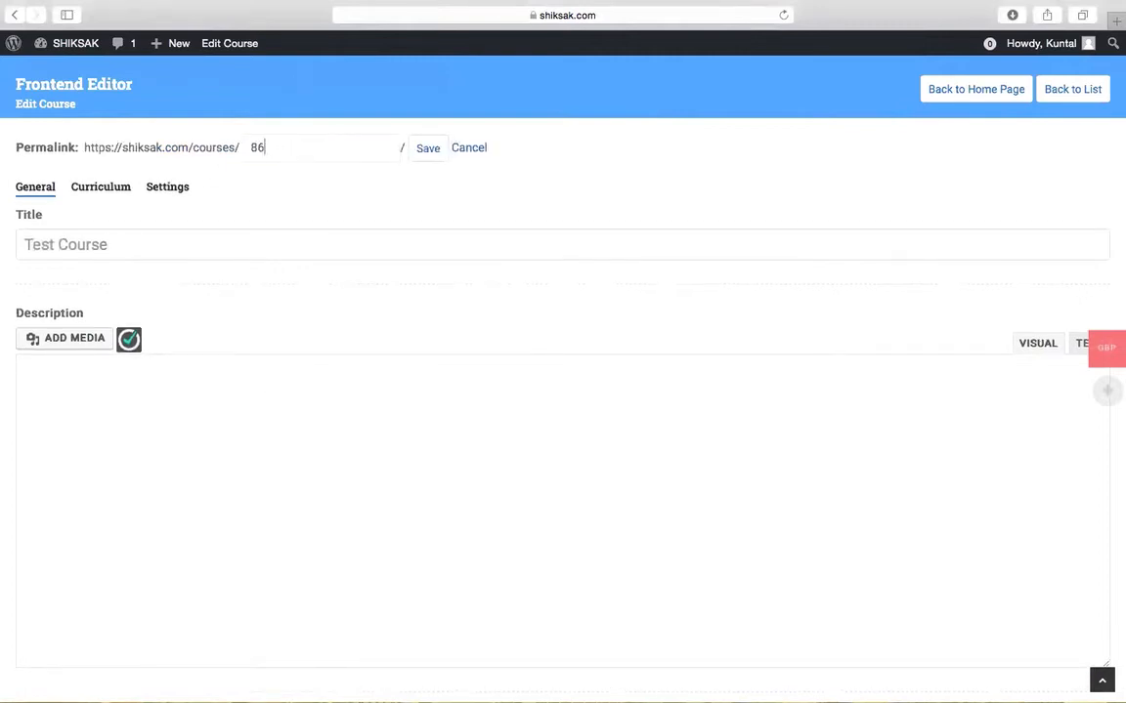
type("Test Course")
scroll(287, 461, "down", 2)
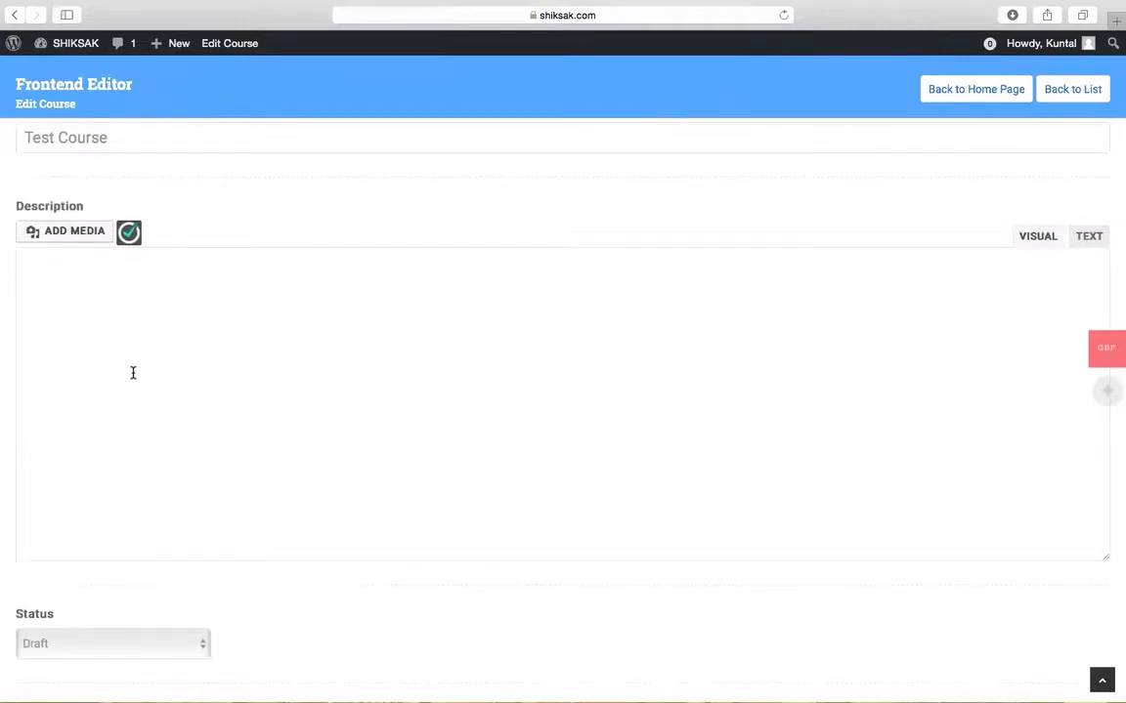
Step: In the TEXT view, type '1. What is this course all about', '2. Benefits for the students', '3. Pre-requisites'
left_click(1087, 237)
left_click(84, 299)
type("1. ")
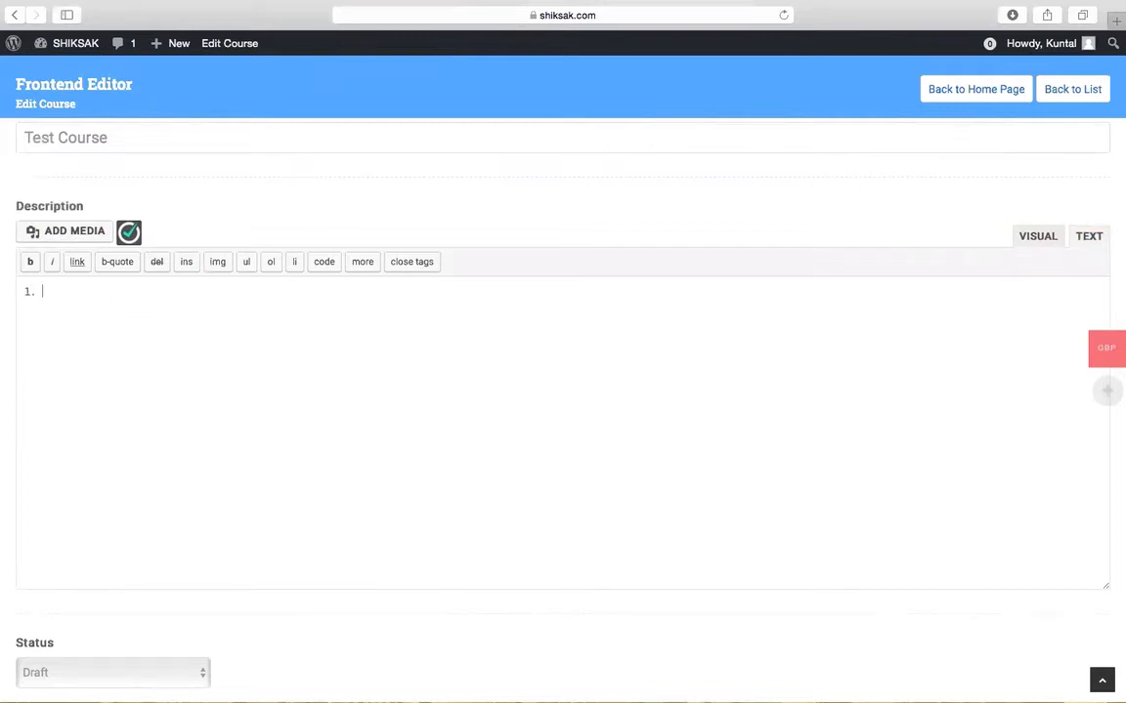
type("What is this course all about")
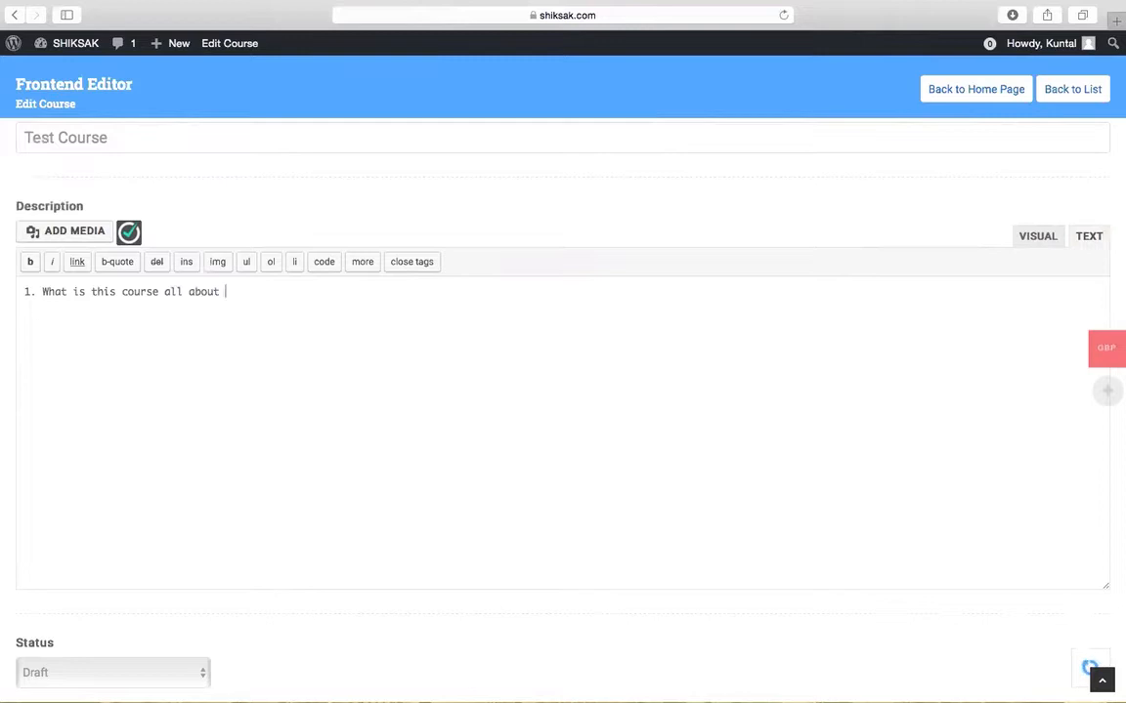
key("Return")
type("2.")
type("Benefits for the students")
key("Return")
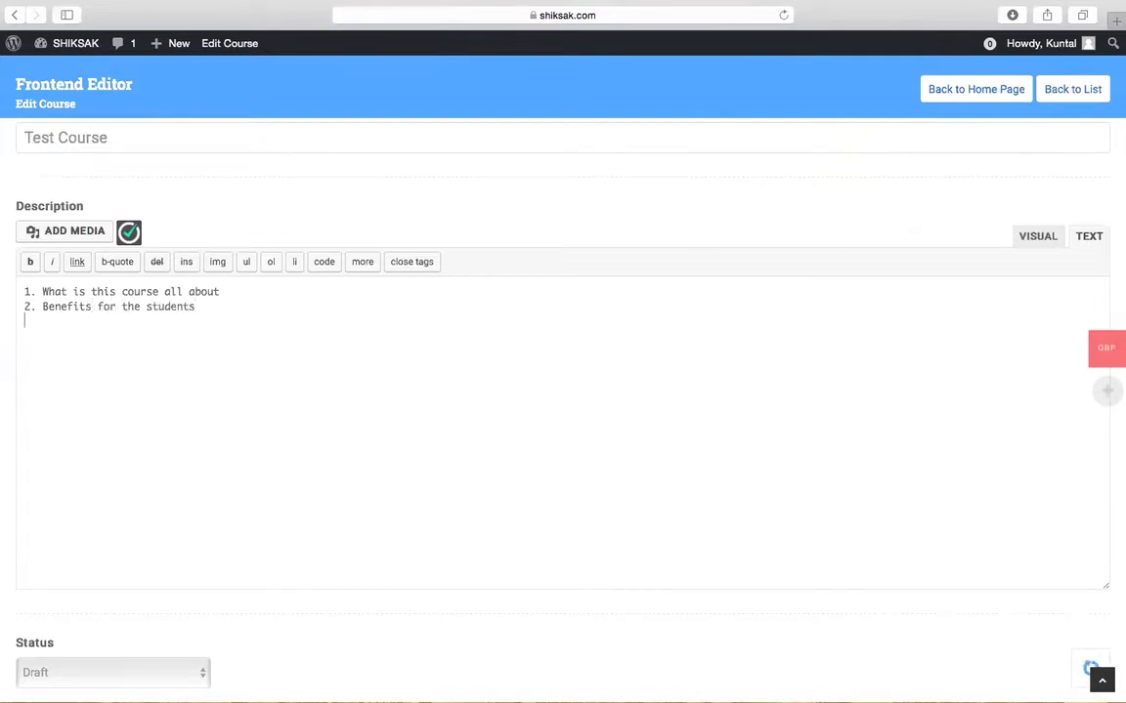
type("3.")
type("Pre-requisites")
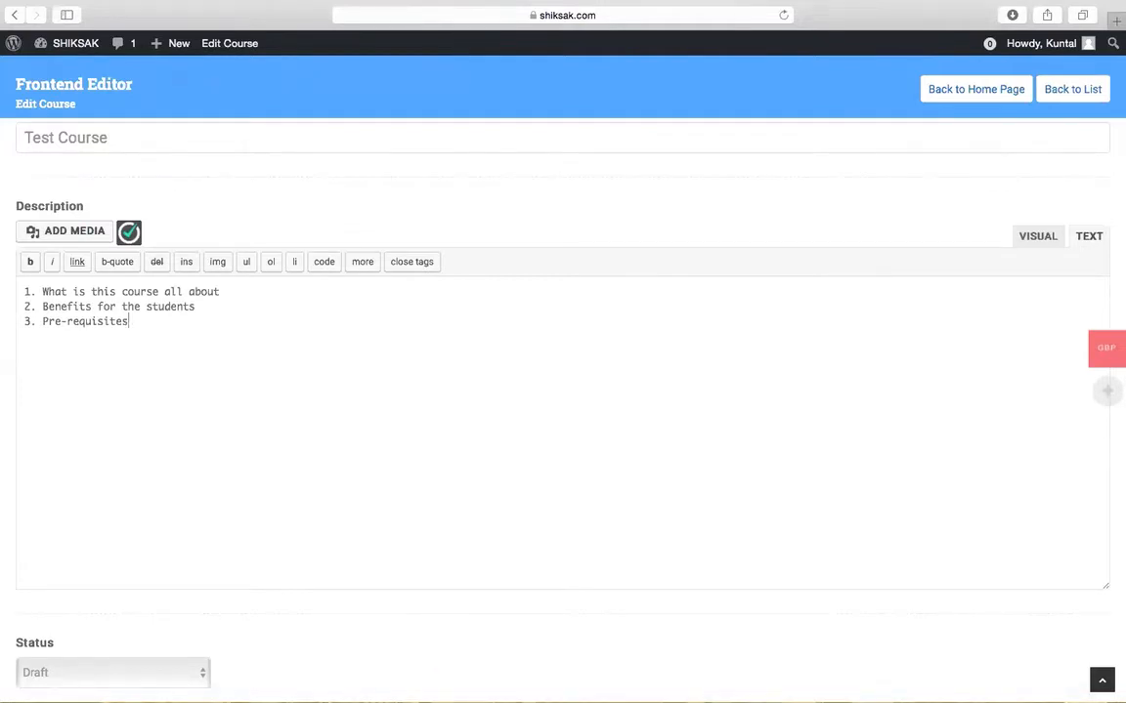
Step: Add '4. Learning outcomes' as a new line, leaving a blank line below it
key("Return")
type("4. Learning ou")
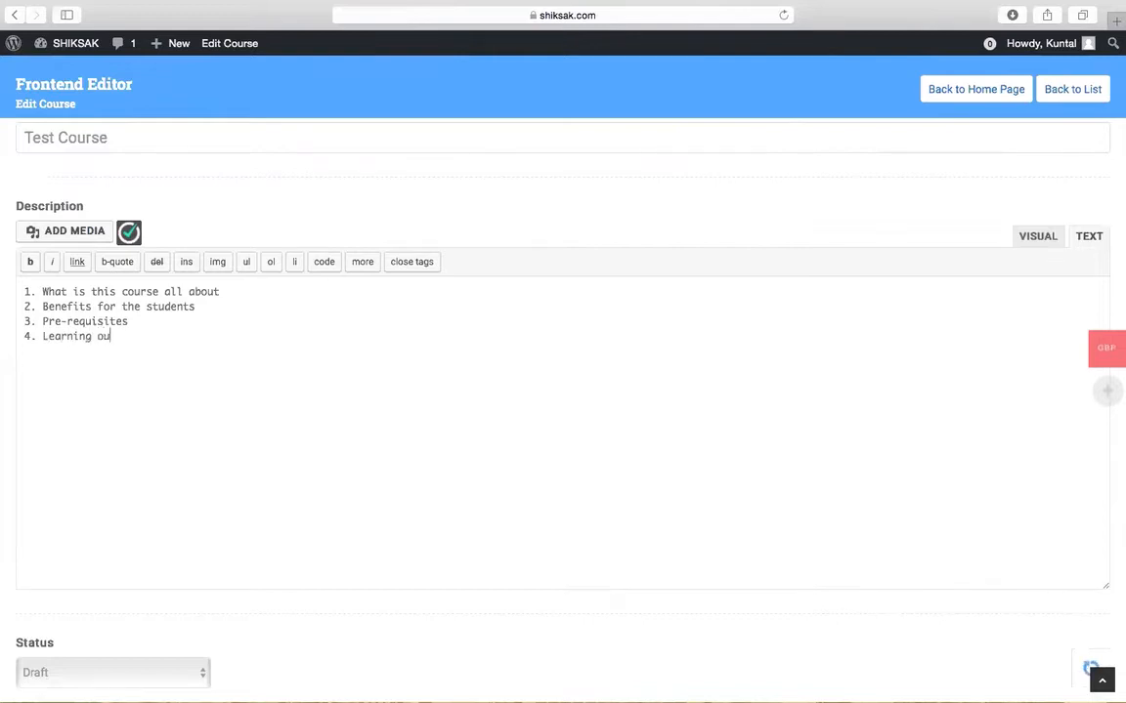
type("tcomes")
key("Return")
Step: Upload logo.png from the Desktop through Add Media and insert it into the description
left_click(73, 235)
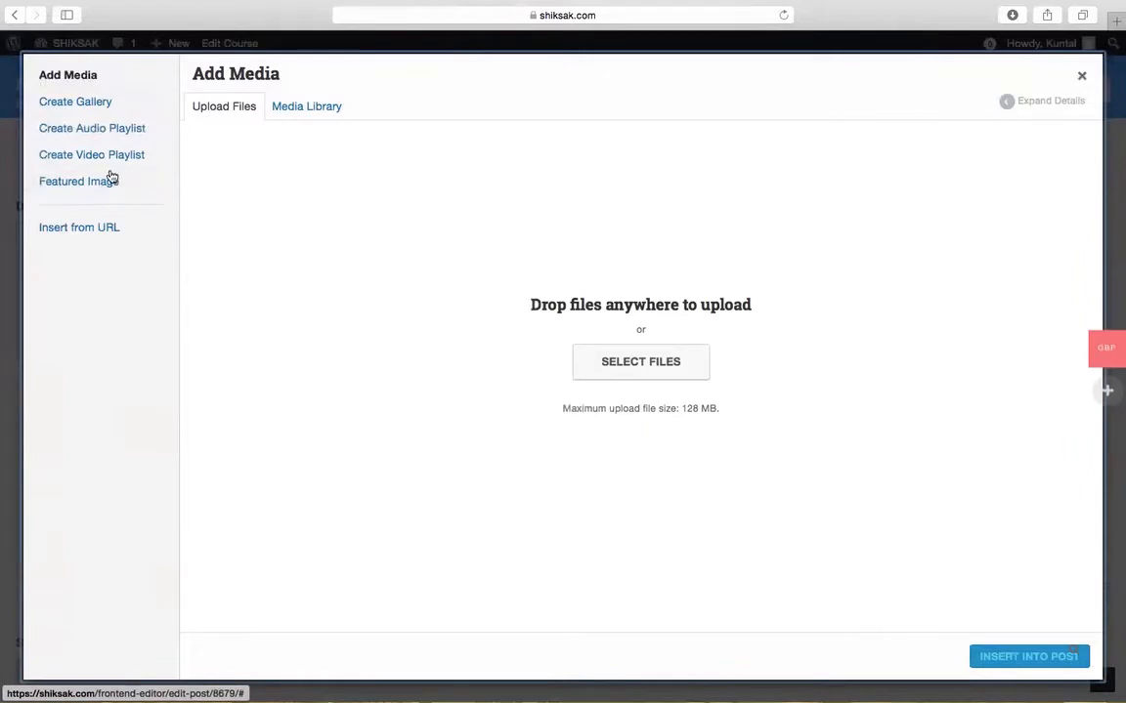
left_click(637, 369)
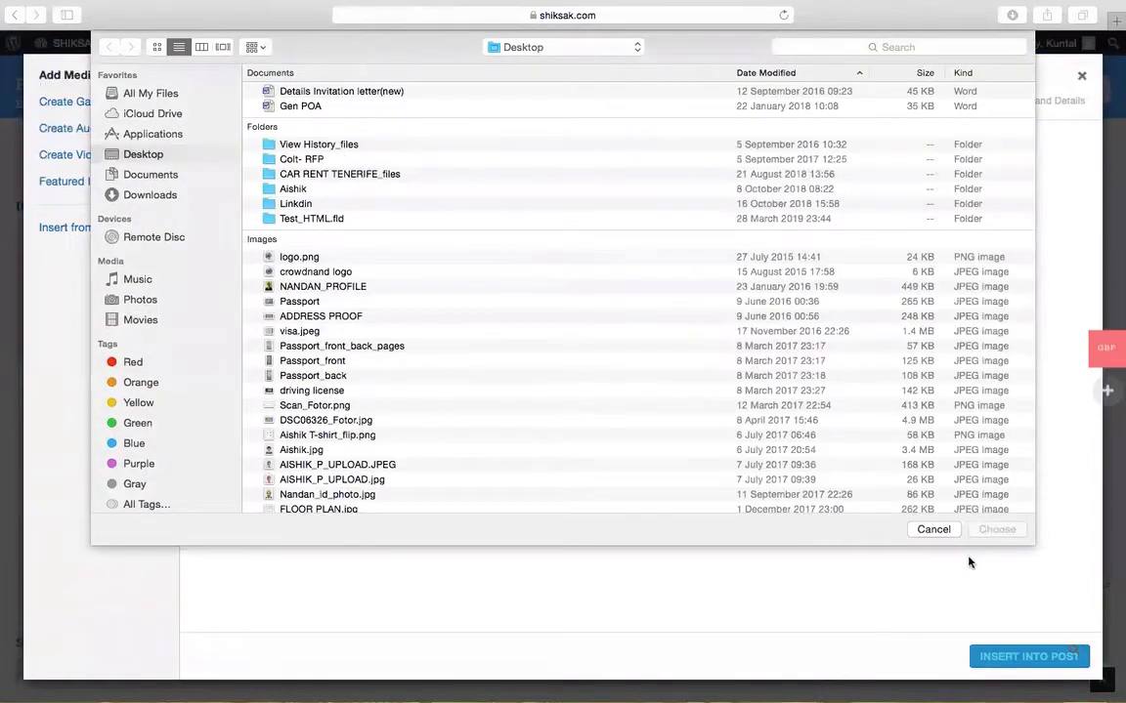
left_click(933, 530)
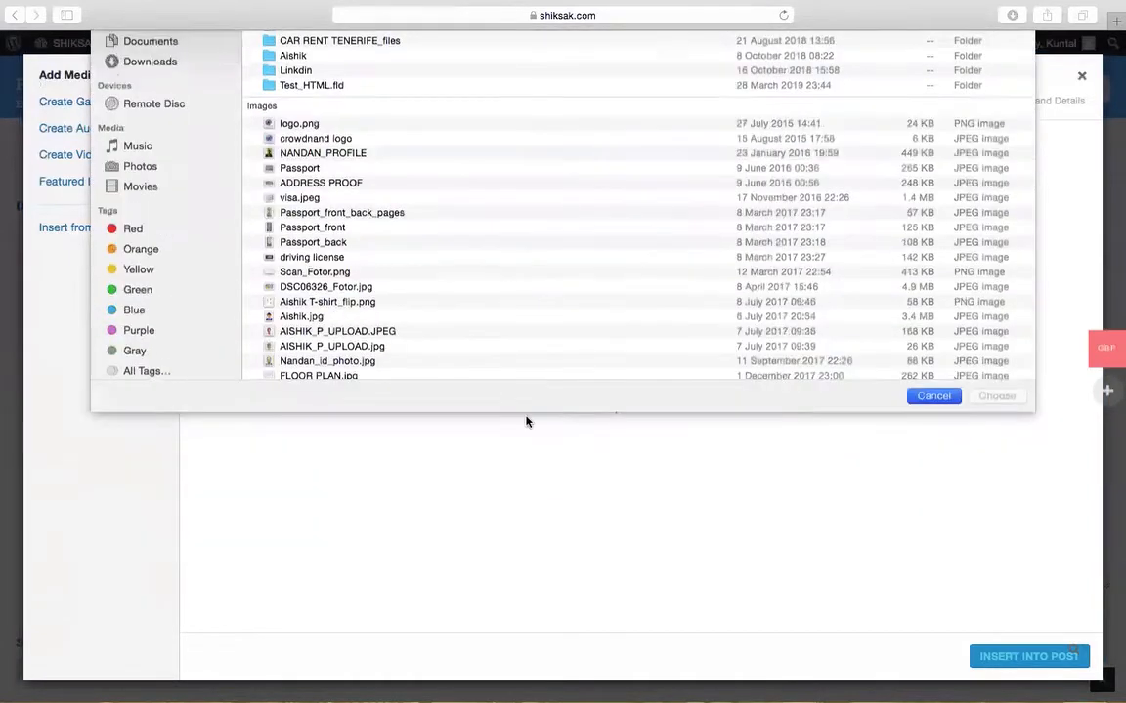
left_click(653, 367)
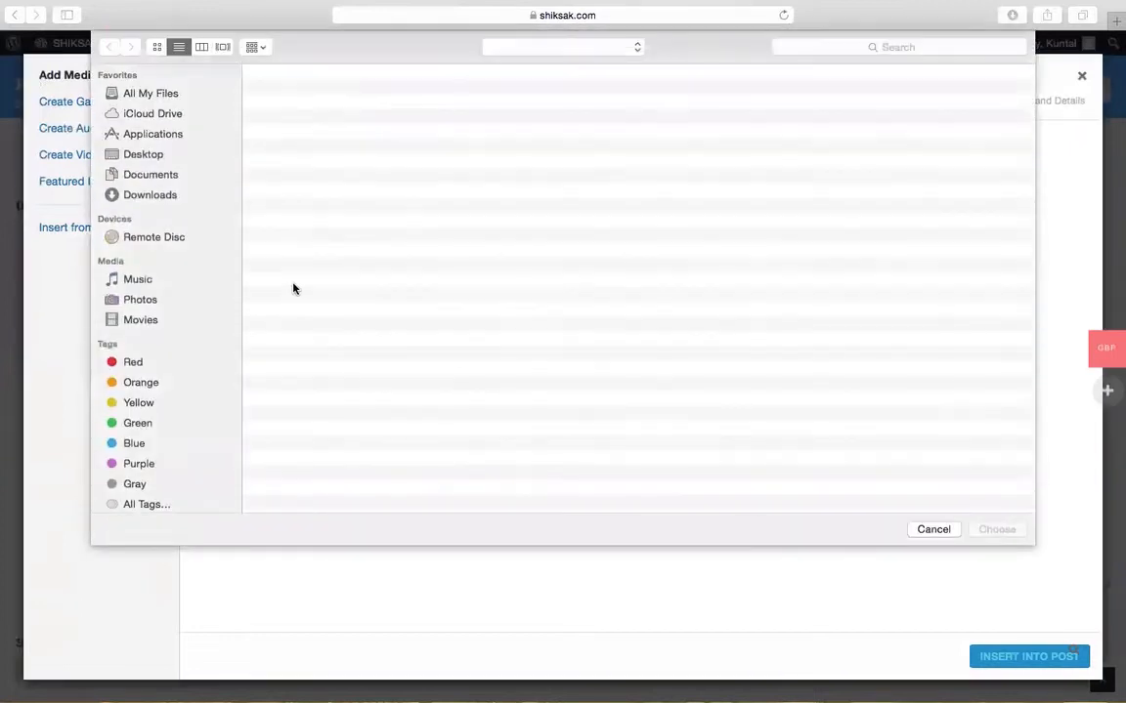
left_click(298, 258)
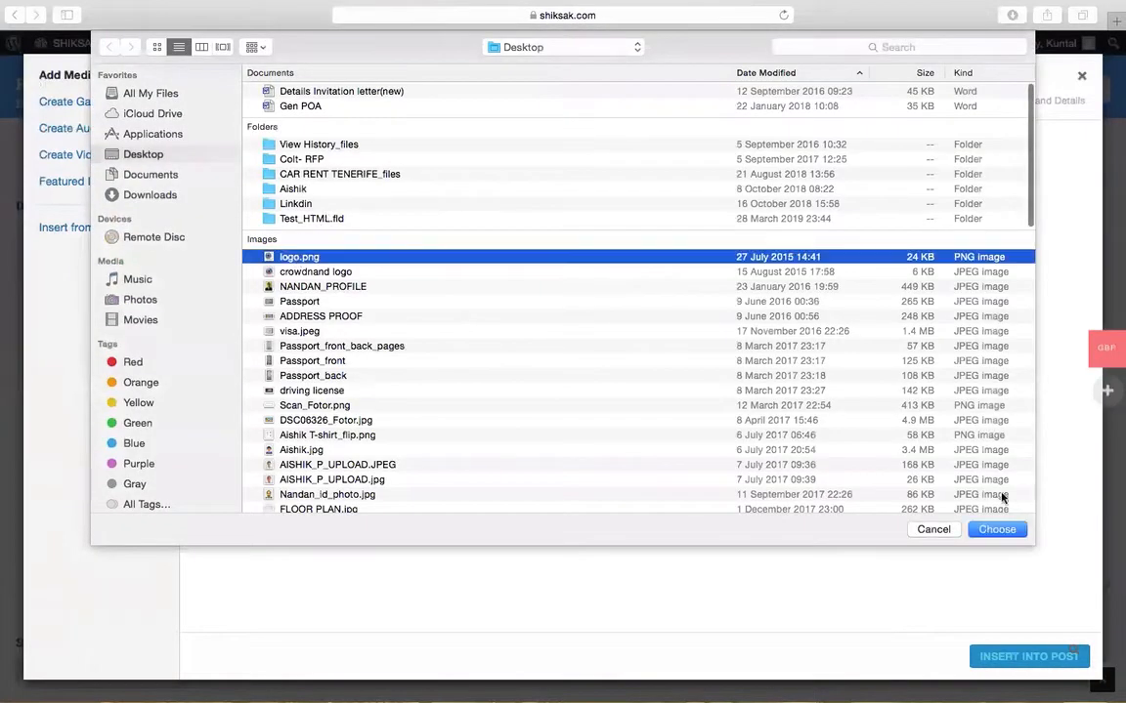
left_click(997, 528)
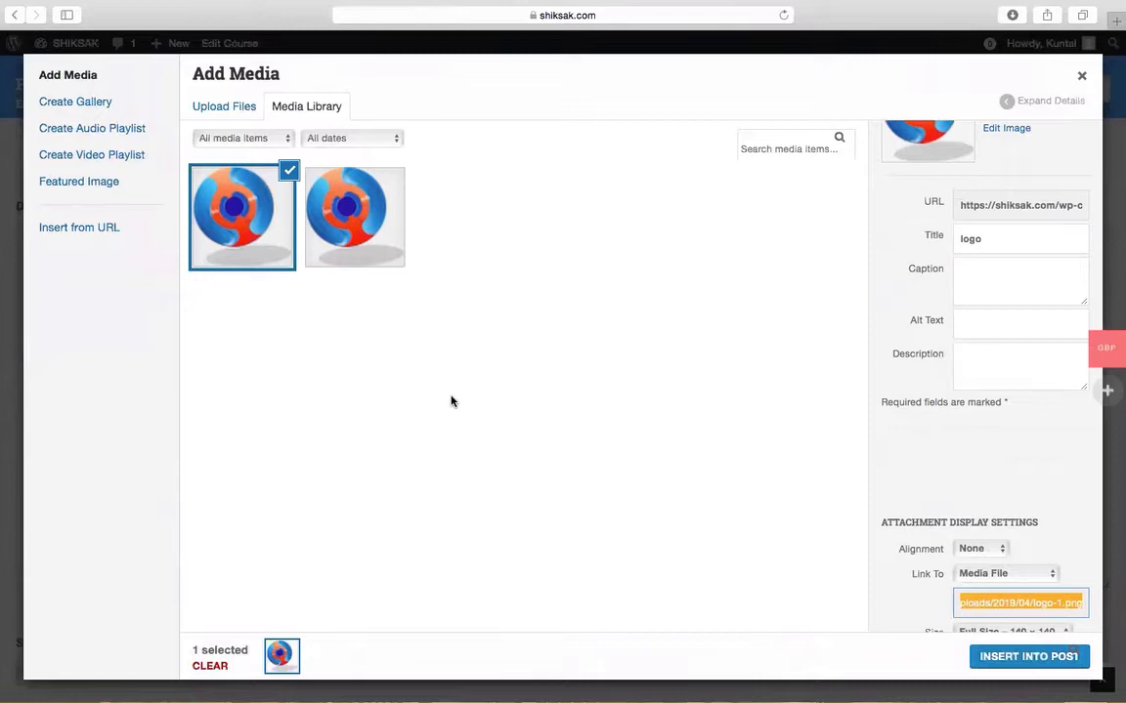
left_click(999, 664)
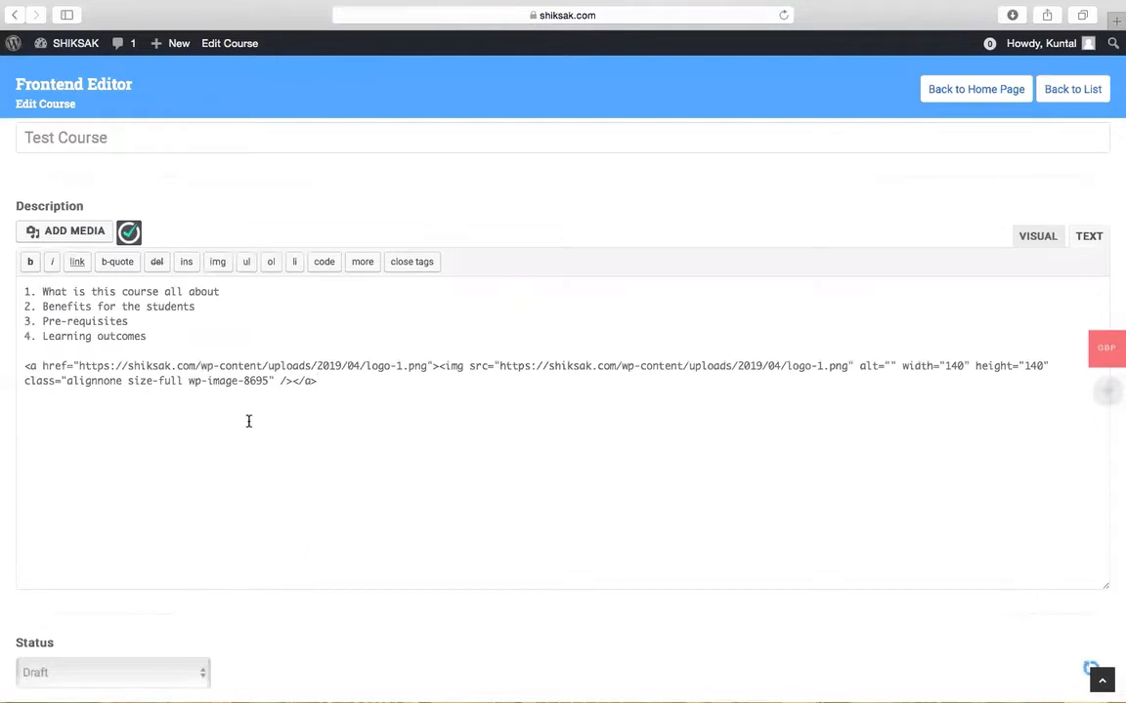
Step: Save the test-course permalink slug and open the course page in a new tab
scroll(248, 421, "up", 3)
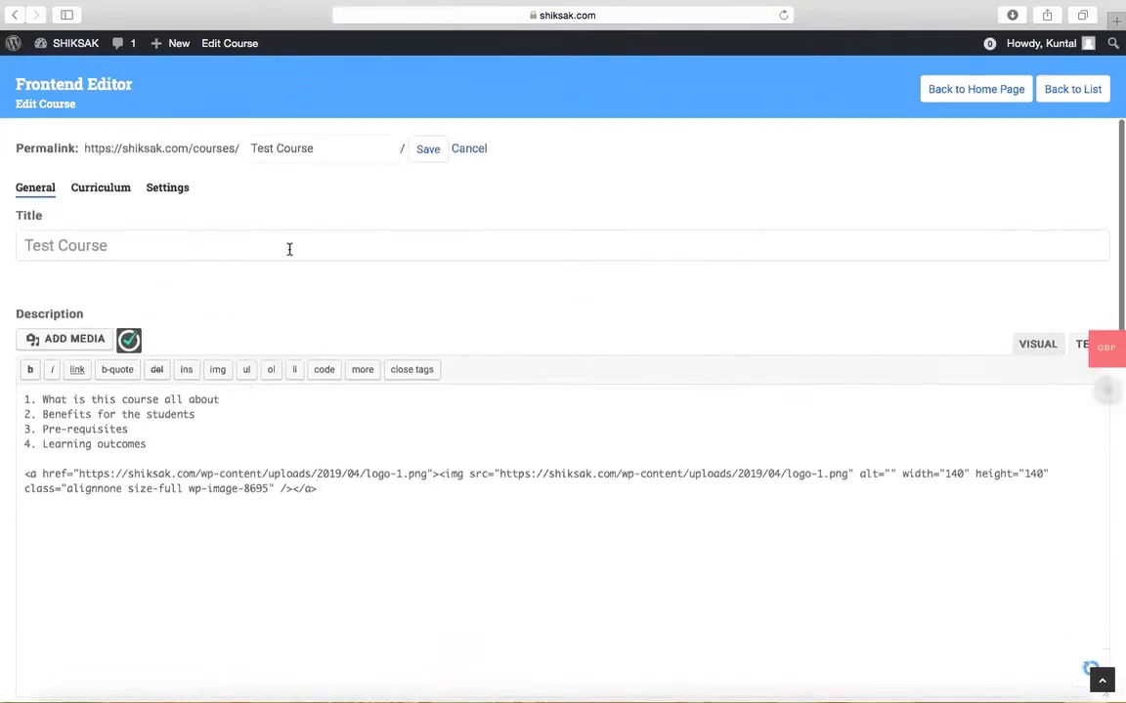
left_click(427, 151)
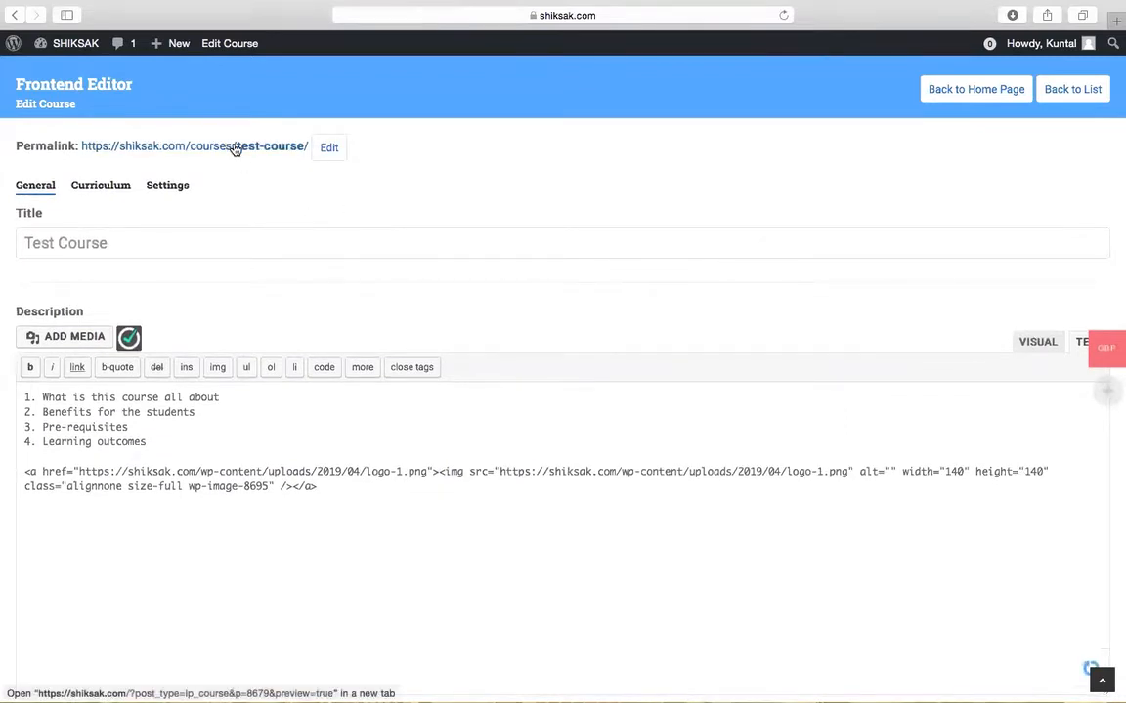
right_click(235, 147)
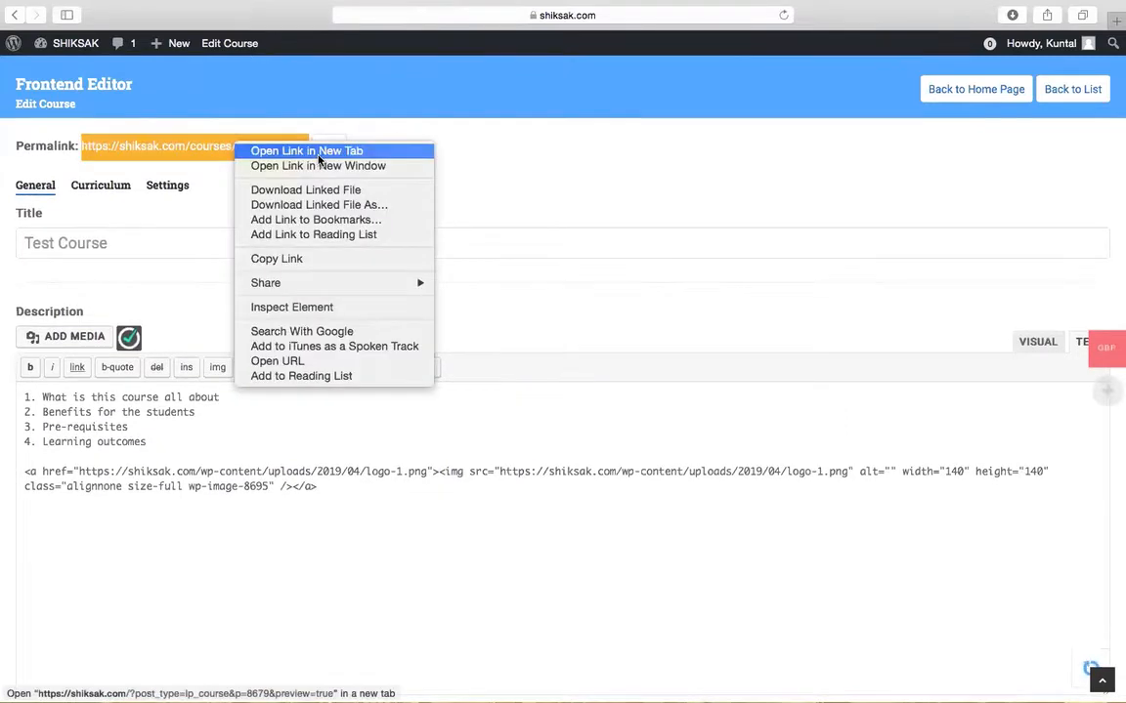
left_click(318, 154)
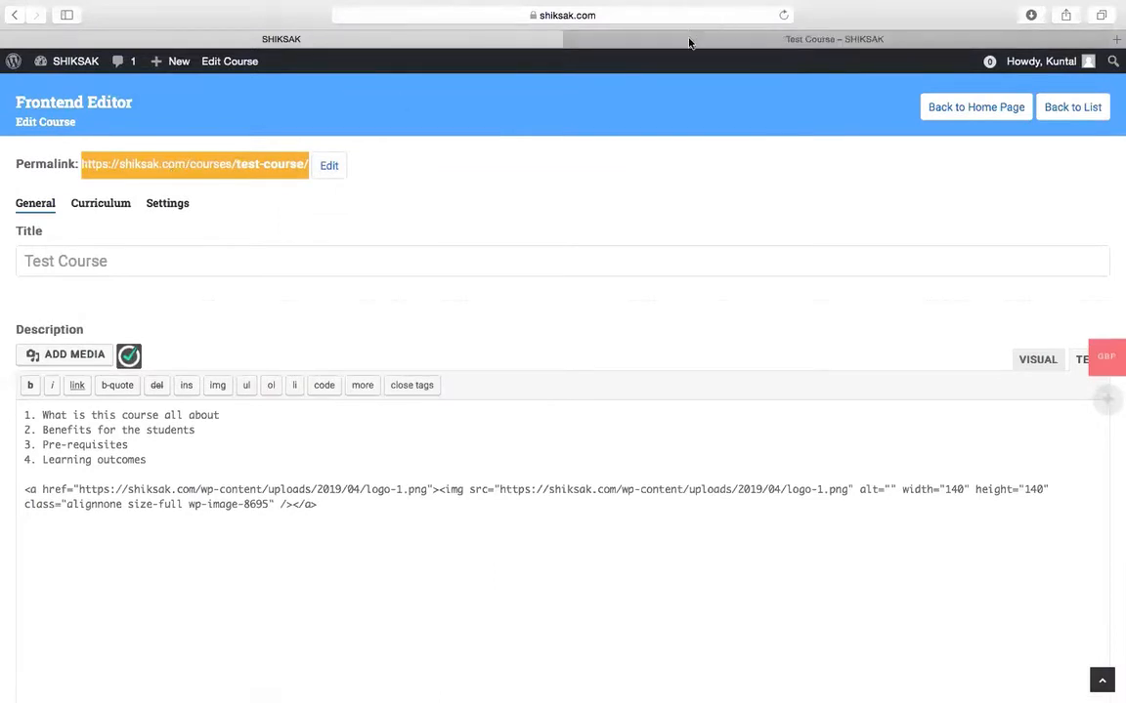
Step: Look over the live Test Course page's overview, then return to the editor tab
left_click(689, 39)
scroll(481, 445, "down", 2)
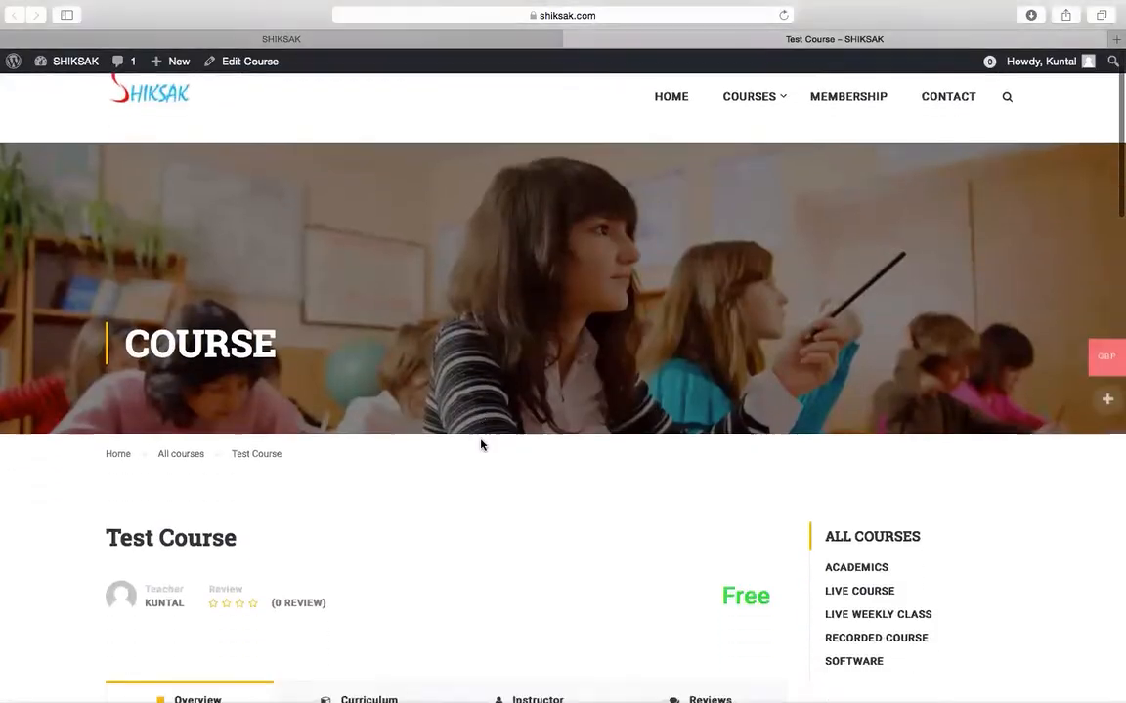
scroll(481, 444, "down", 5)
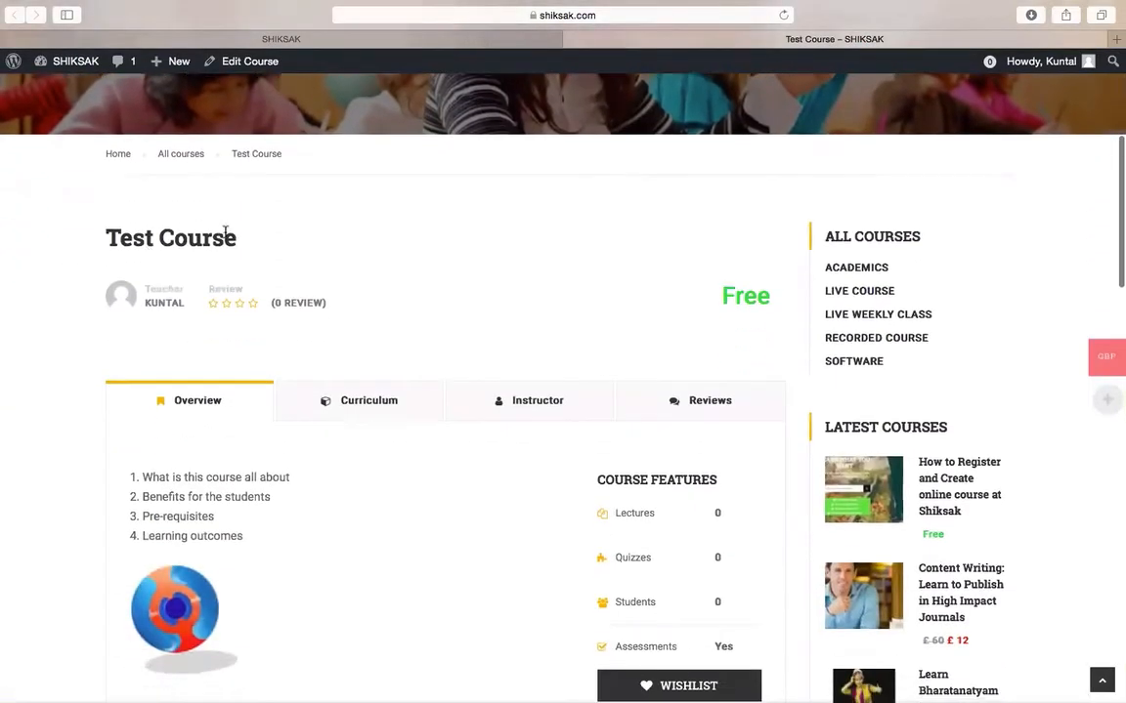
scroll(141, 488, "down", 4)
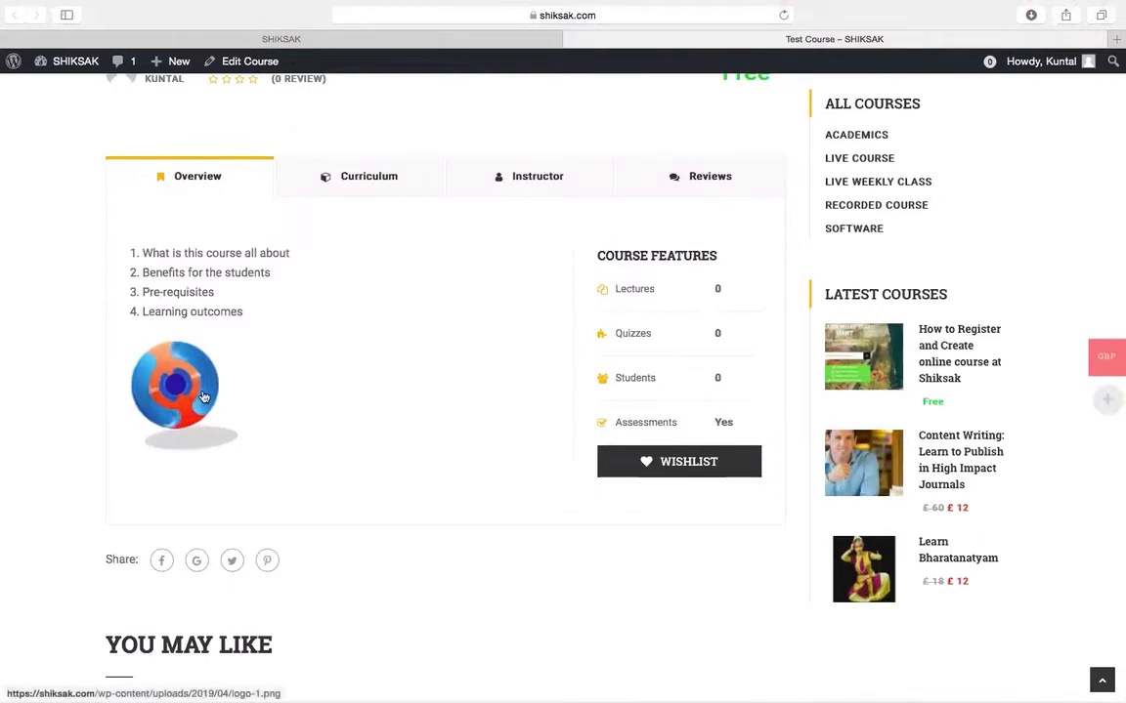
left_click(304, 43)
Step: Skim the Frontend Editor form, then switch back to the 'Test Course – SHIKSAK' tab
scroll(390, 336, "down", 3)
scroll(391, 334, "up", 2)
scroll(391, 332, "down", 3)
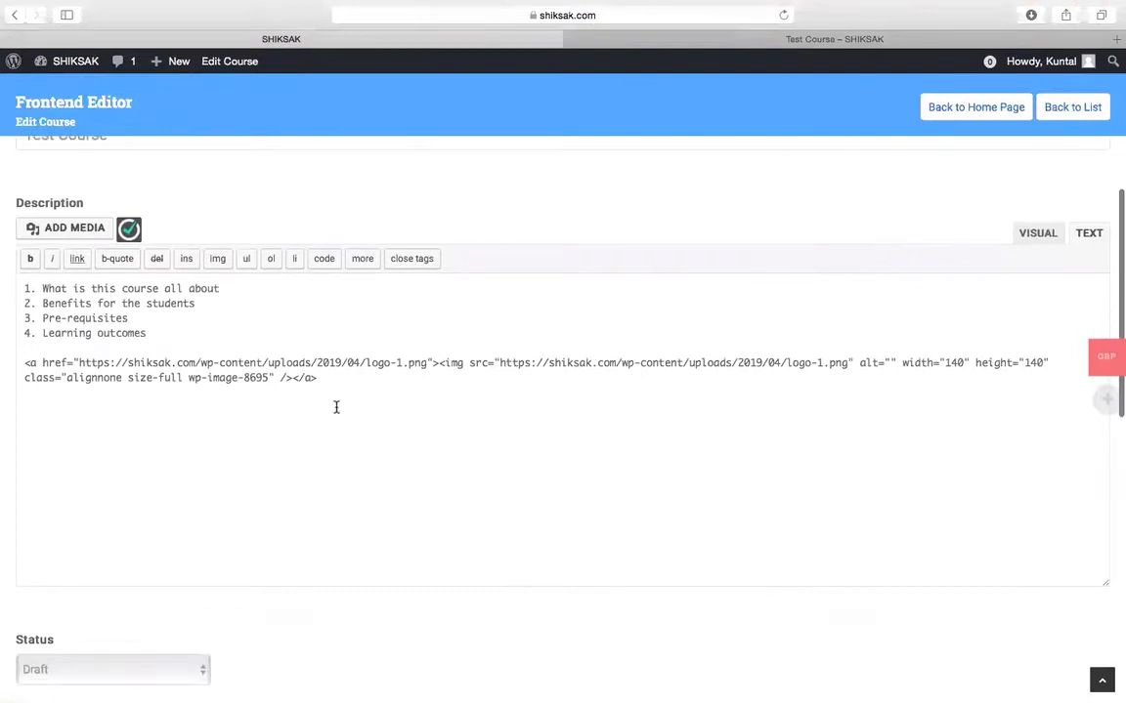
scroll(310, 429, "up", 2)
scroll(311, 429, "up", 2)
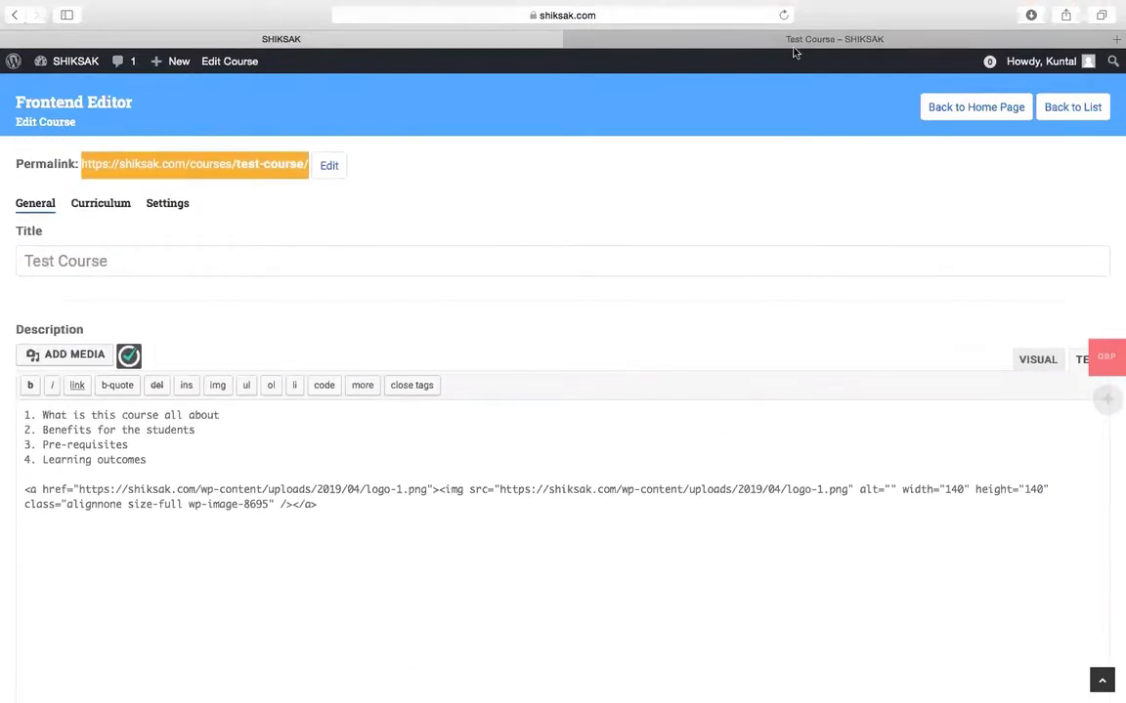
left_click(965, 40)
Step: Scroll through the live Test Course page, then use Edit Course and scroll to the Category list
scroll(387, 389, "up", 3)
scroll(387, 389, "up", 5)
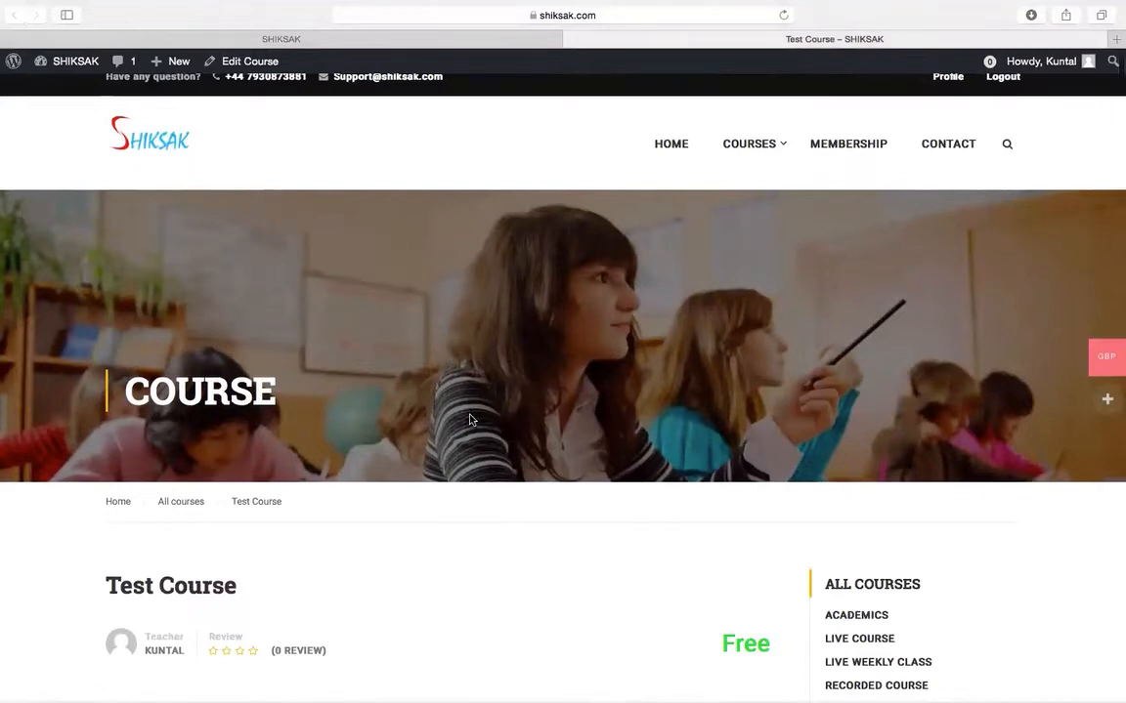
scroll(469, 420, "down", 5)
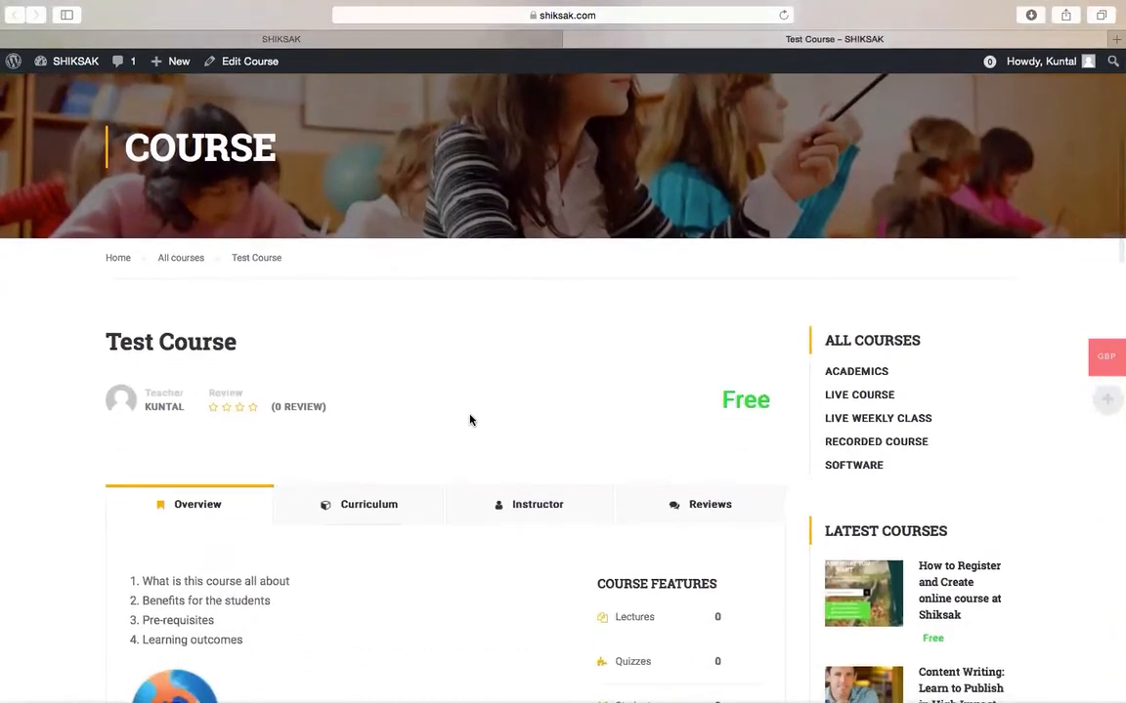
scroll(469, 420, "down", 1)
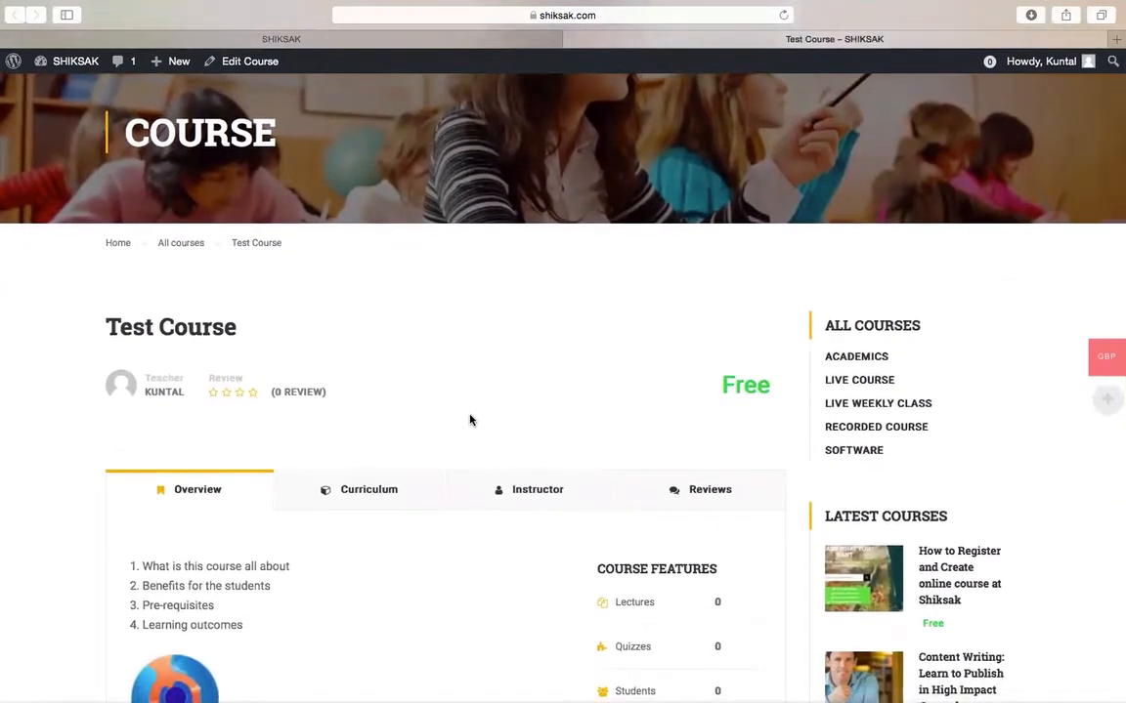
scroll(469, 420, "down", 4)
scroll(469, 420, "up", 8)
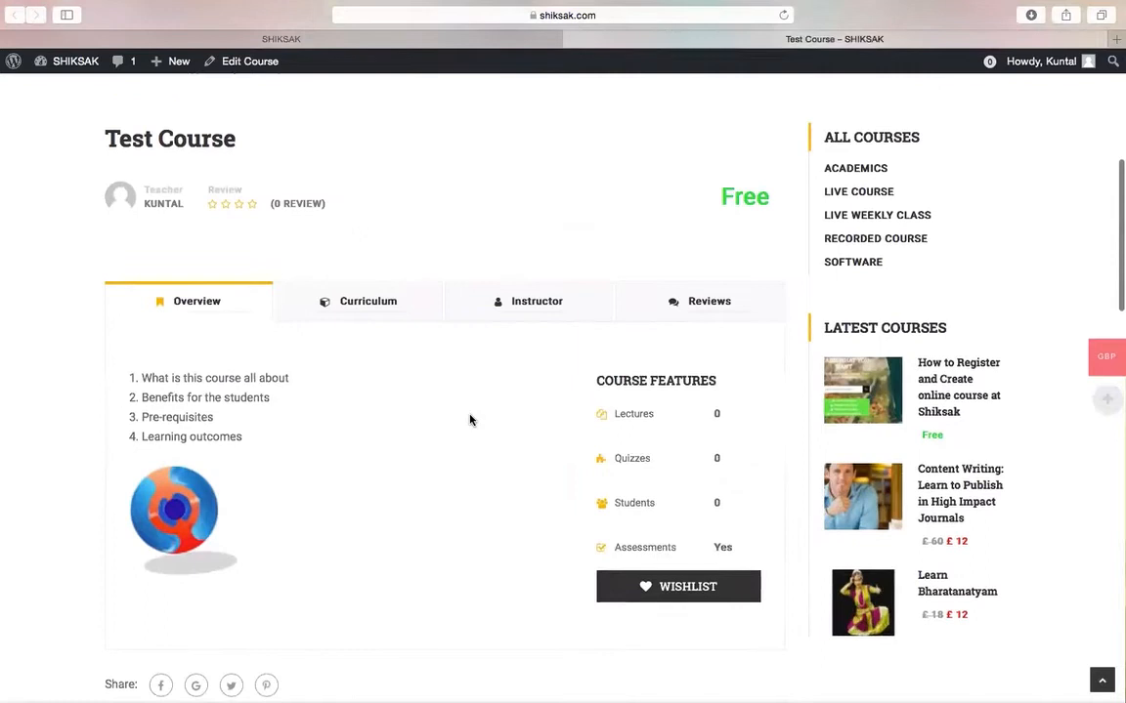
scroll(469, 420, "down", 2)
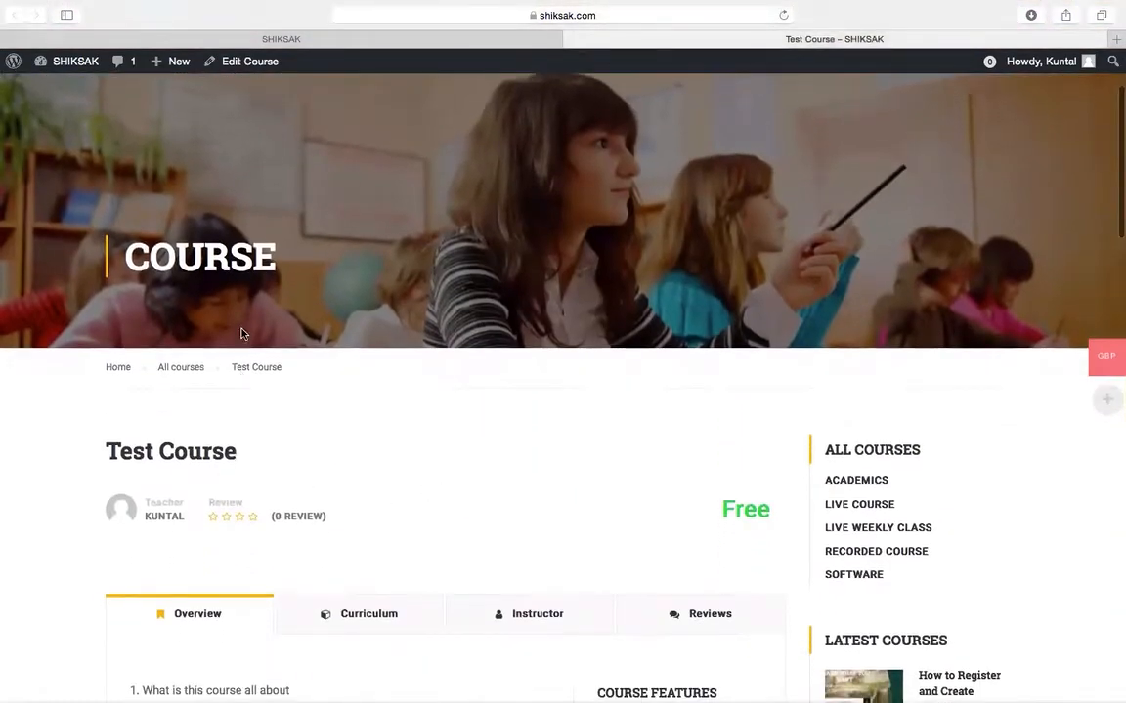
left_click(243, 61)
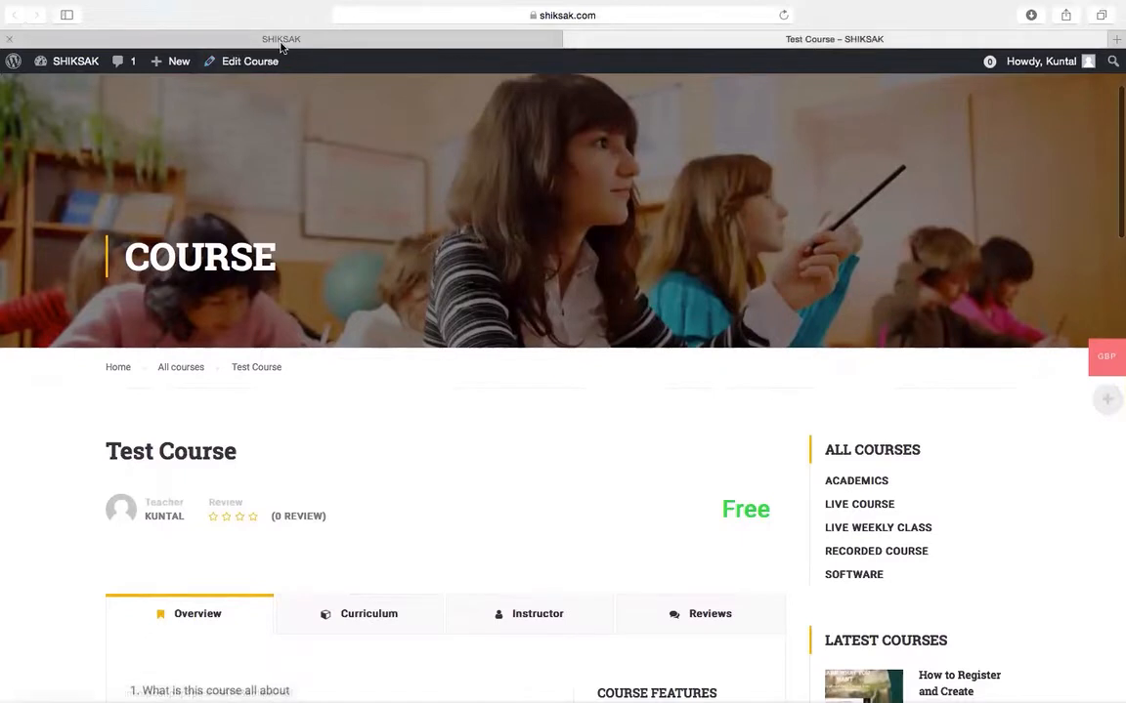
scroll(384, 382, "down", 10)
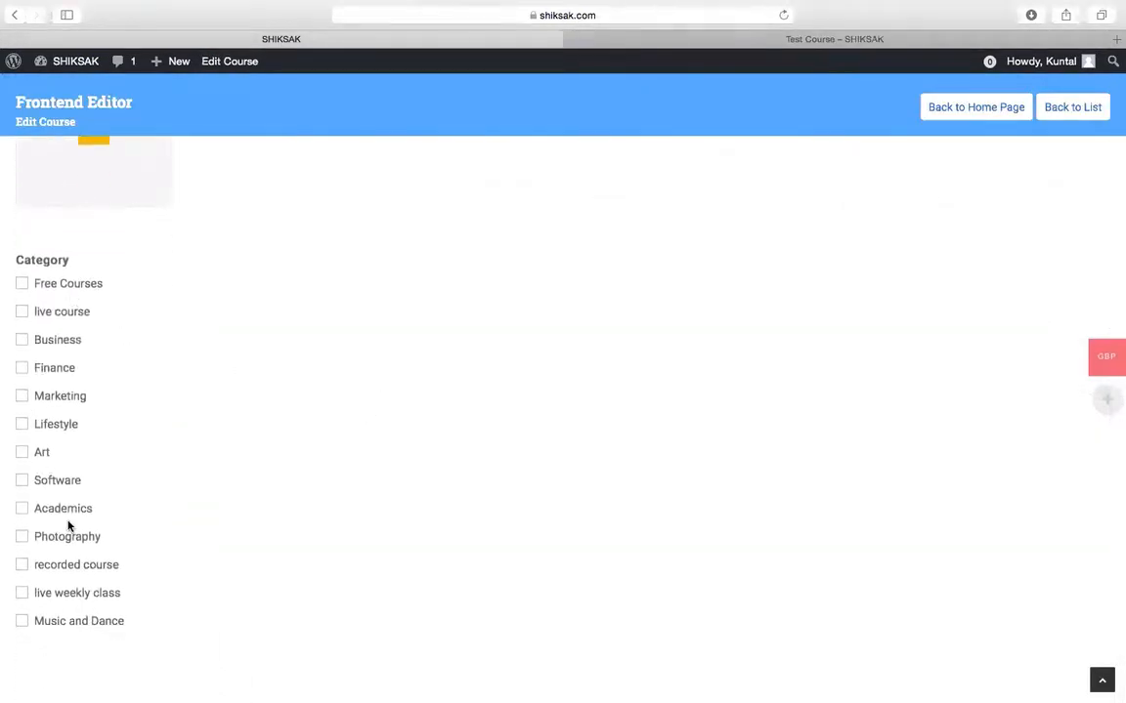
Step: Assign Test Course to the Finance category, then go to its Curriculum tab
left_click(23, 372)
scroll(220, 500, "up", 10)
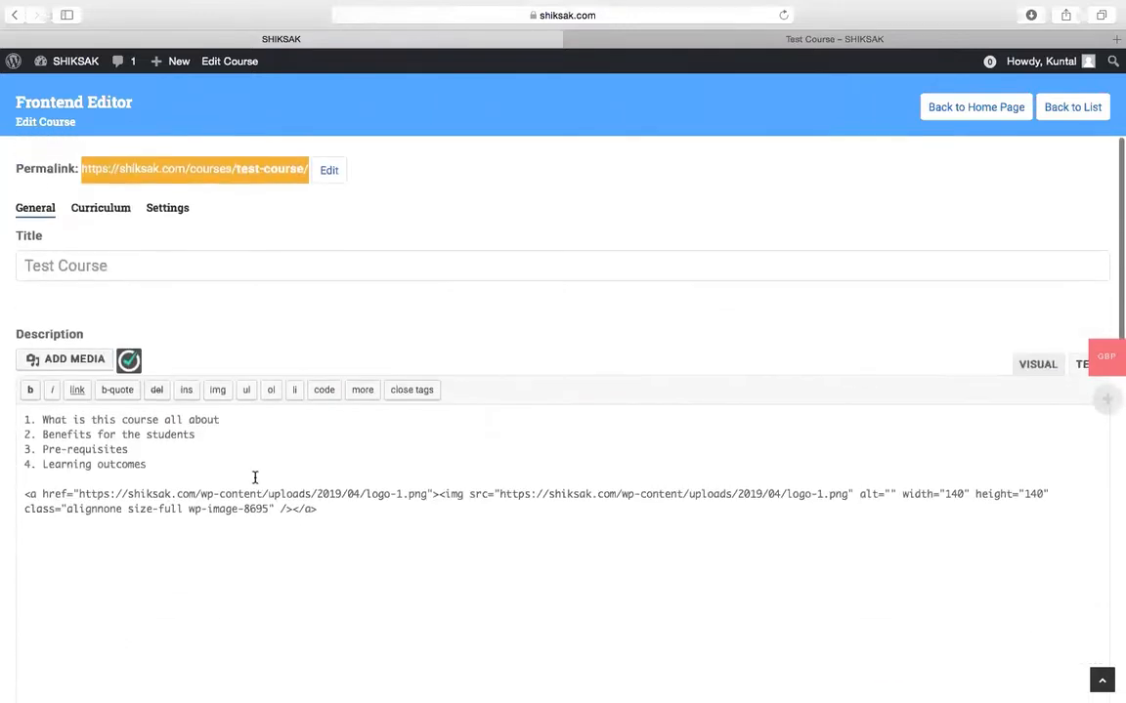
left_click(102, 204)
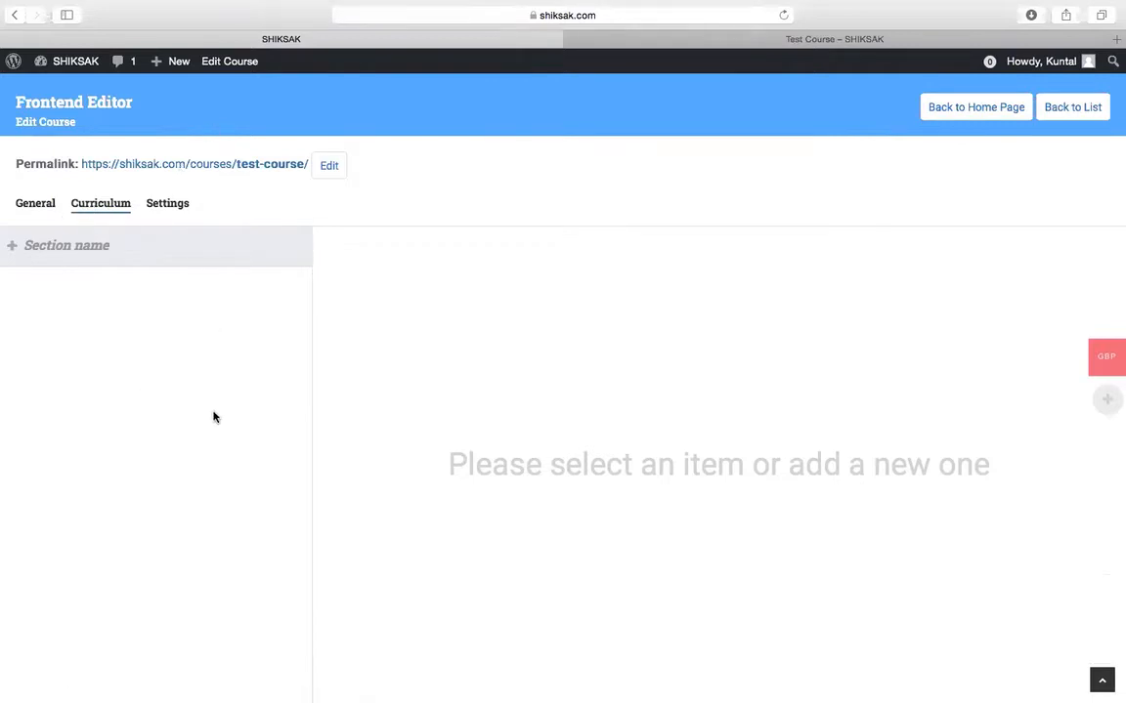
Step: In General, file Test Course under the recorded course category only, leaving live course unticked
left_click(41, 205)
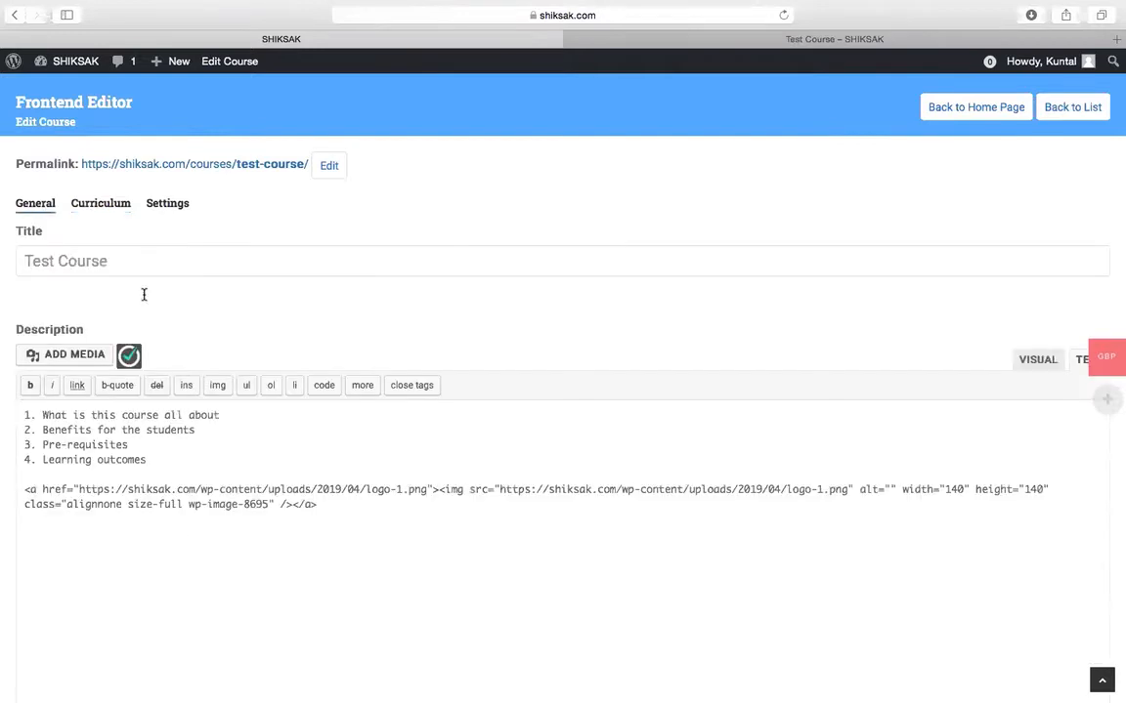
scroll(183, 545, "down", 1)
scroll(183, 545, "down", 10)
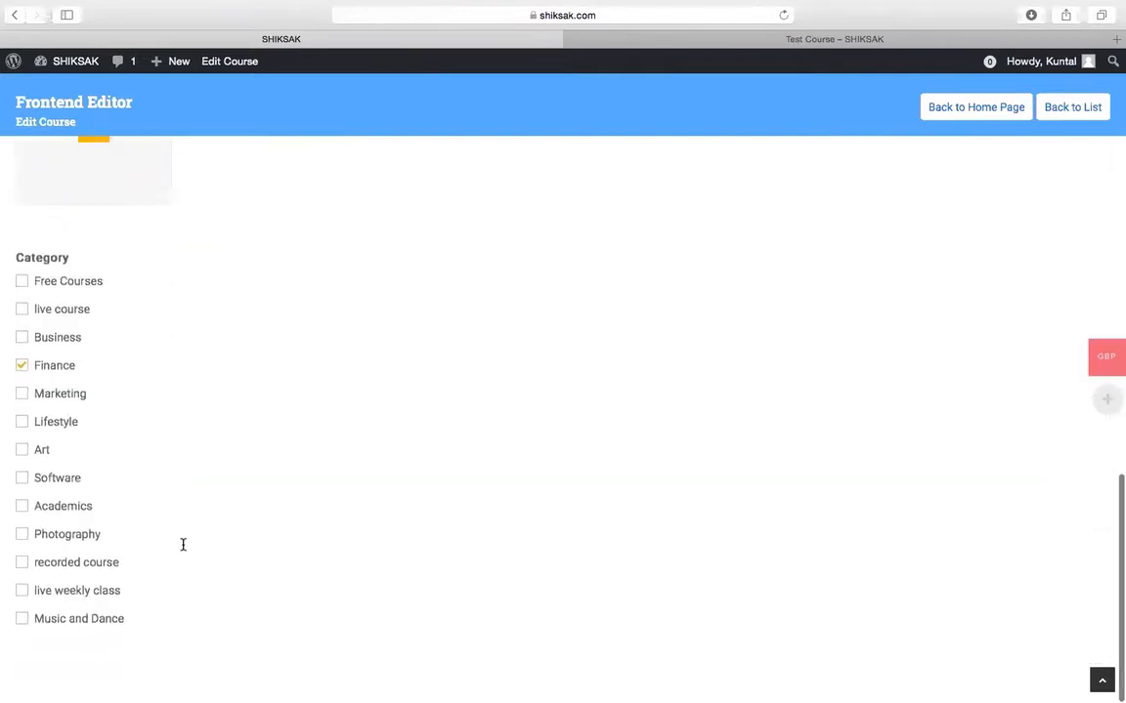
left_click(22, 313)
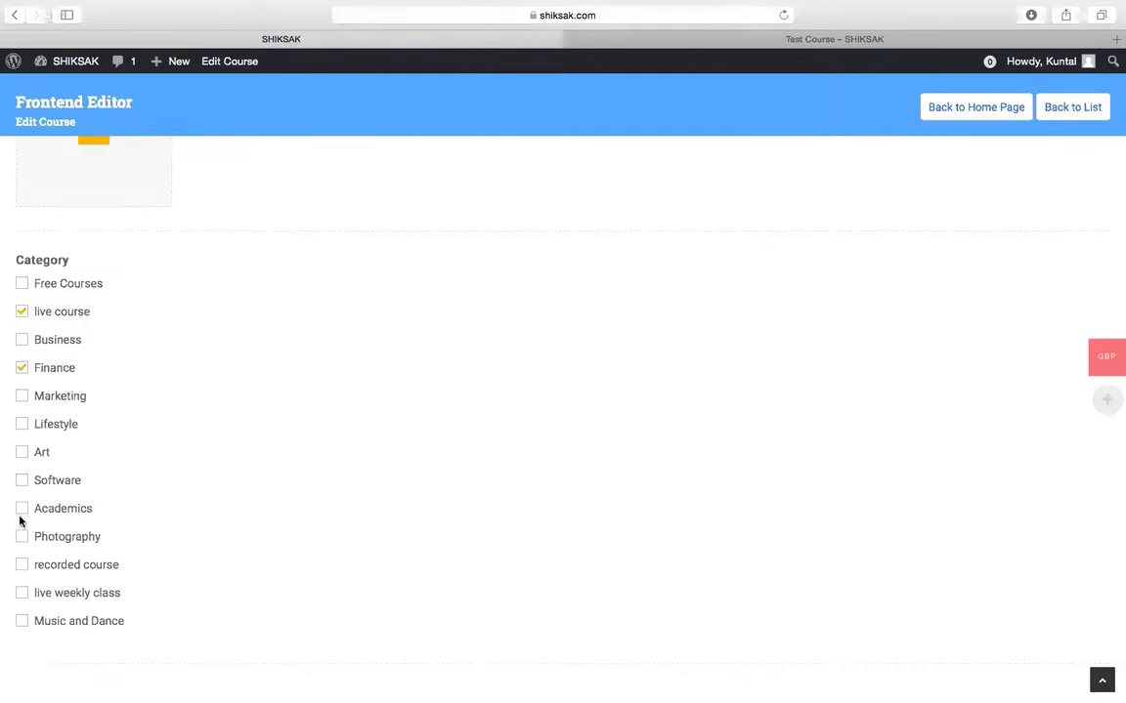
left_click(22, 566)
left_click(21, 313)
Step: Return to the Test Course curriculum
scroll(338, 429, "up", 15)
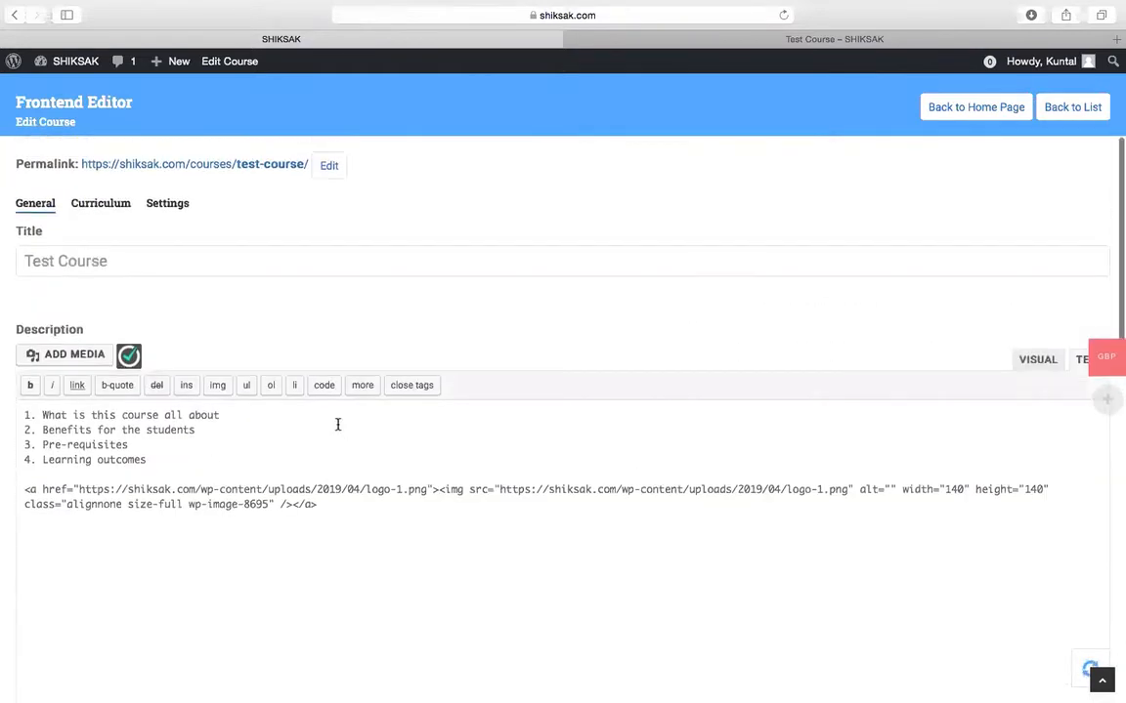
scroll(338, 424, "down", 3)
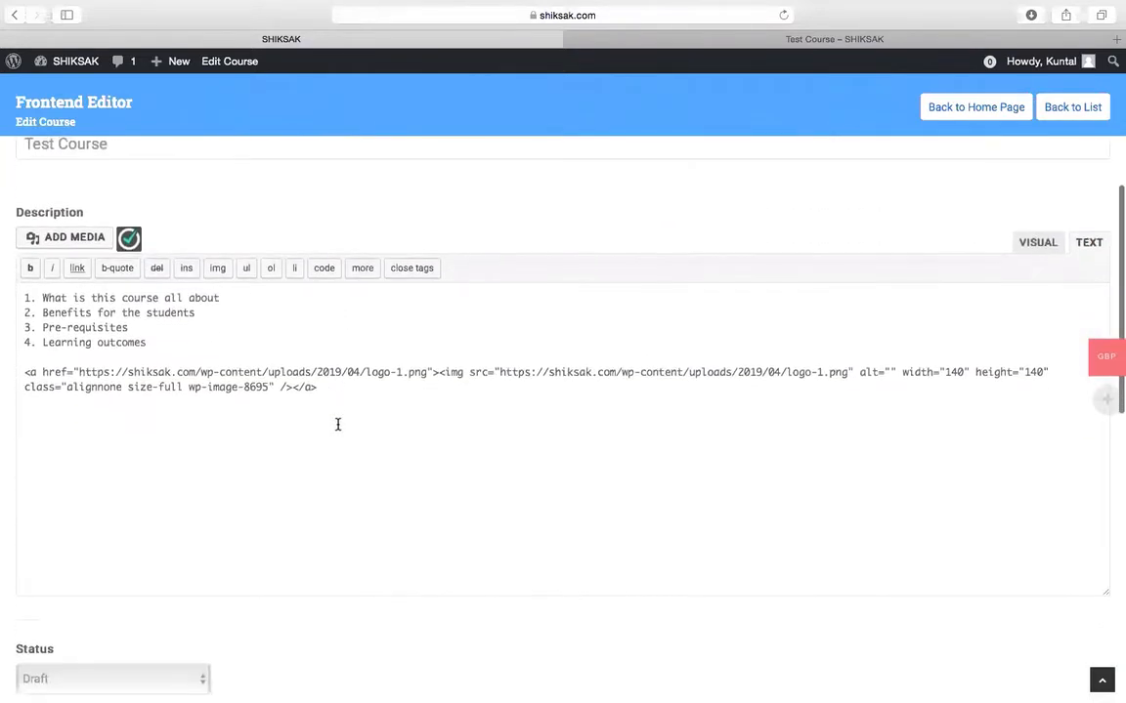
scroll(338, 424, "down", 3)
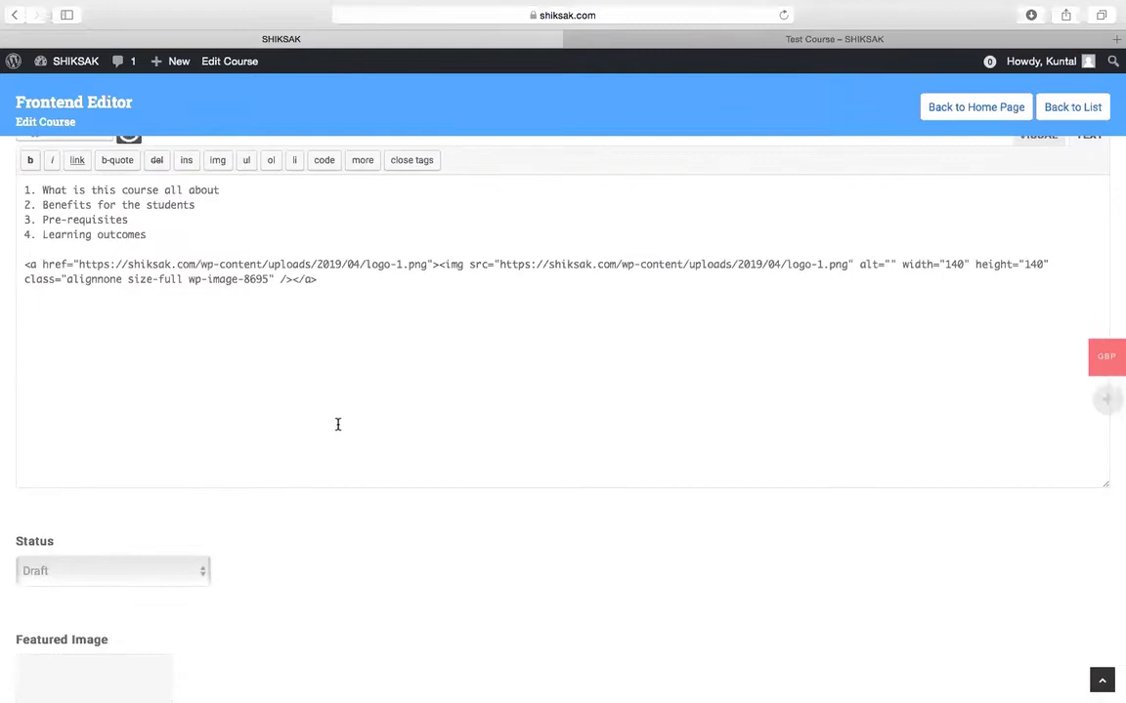
scroll(338, 424, "up", 6)
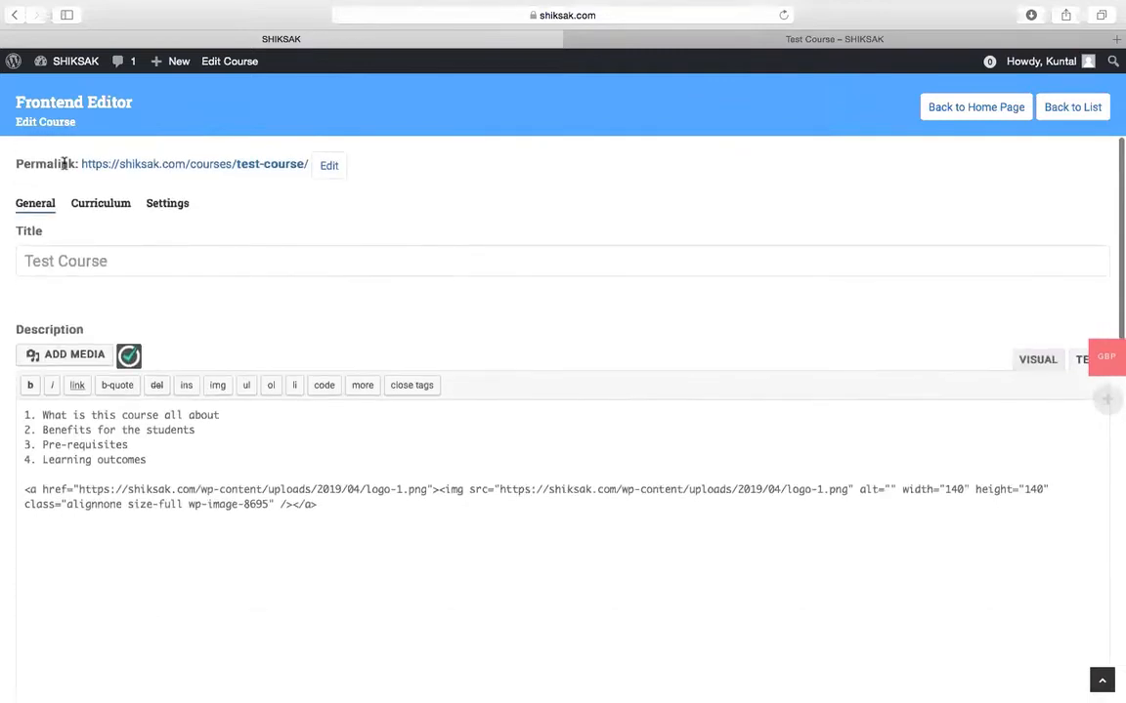
left_click(107, 209)
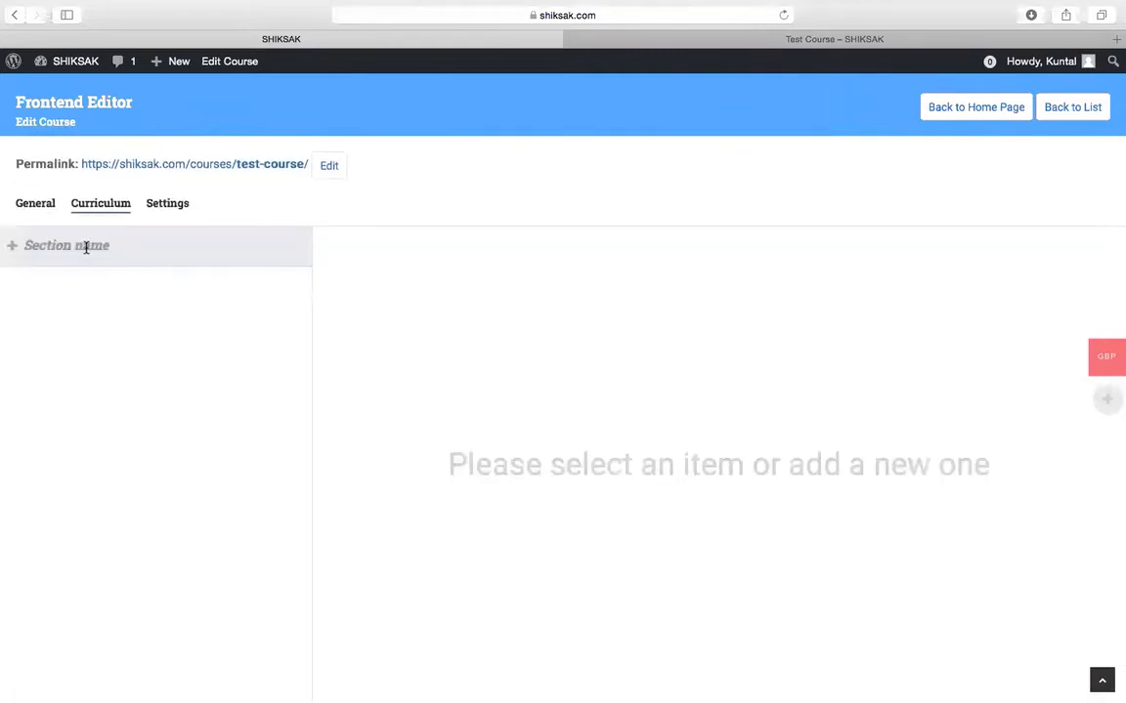
Step: Create a 'Lesson 1' section and enter 'Lesson 2' as the next section name
left_click(86, 247)
type("Lesson 1")
key("Return")
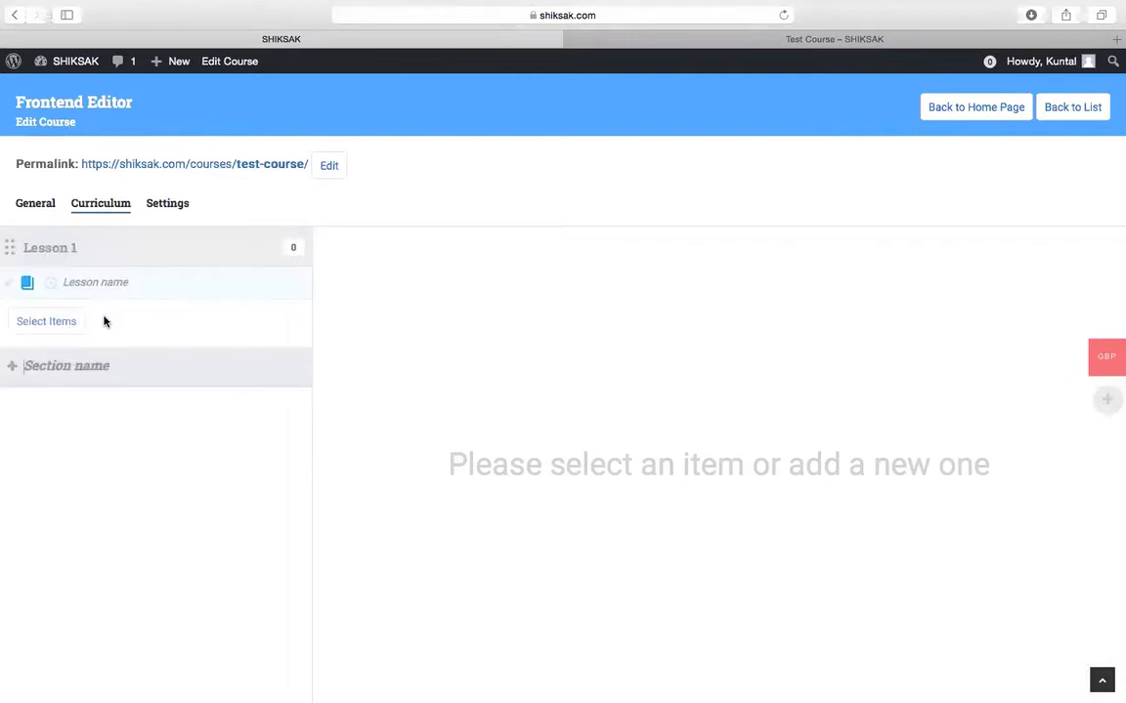
type("Lesso")
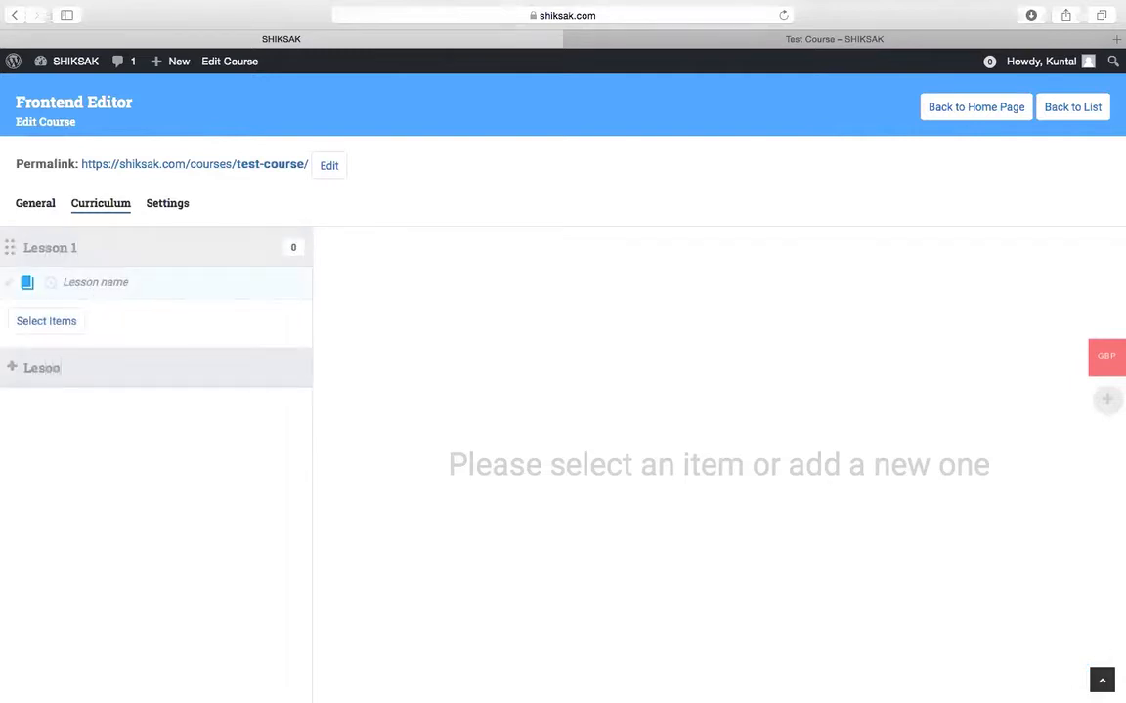
type("n 2")
Step: Clear the test text and enter 'Explanation of basis drawing' as the lesson name
type("asd")
key("BackSpace")
key("BackSpace")
key("BackSpace")
type("Hell")
key("BackSpace")
key("BackSpace")
key("BackSpace")
key("BackSpace")
type("Explana")
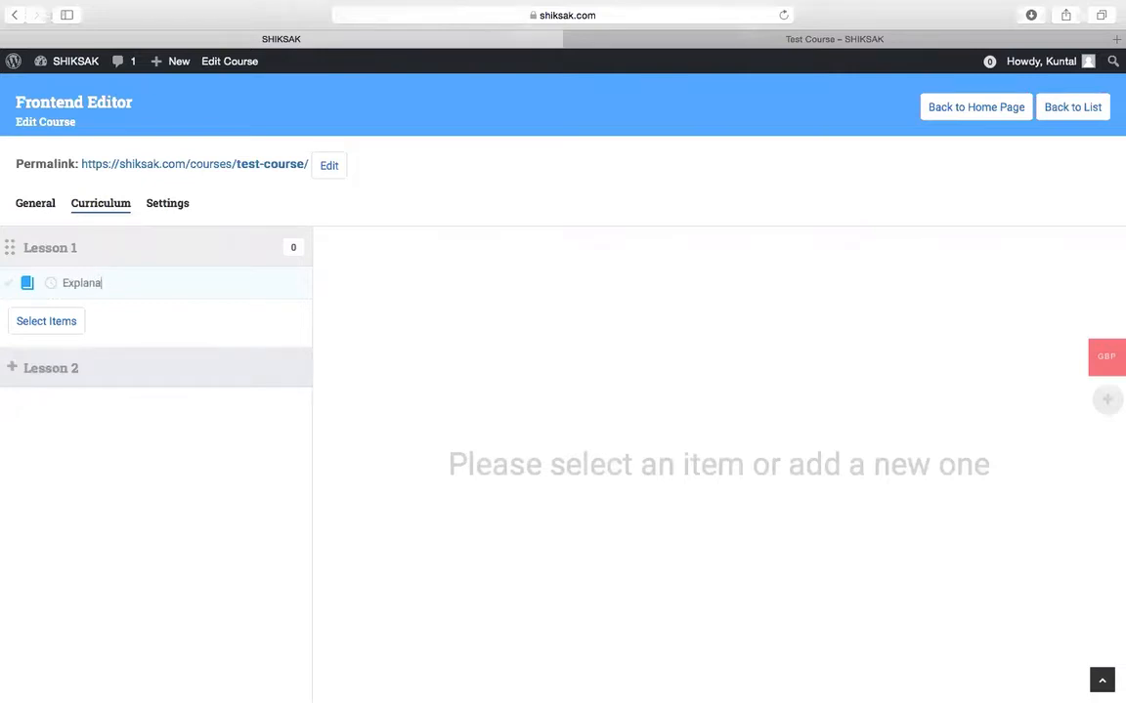
type("tion of ")
type("bas")
type("is ")
type("drawing")
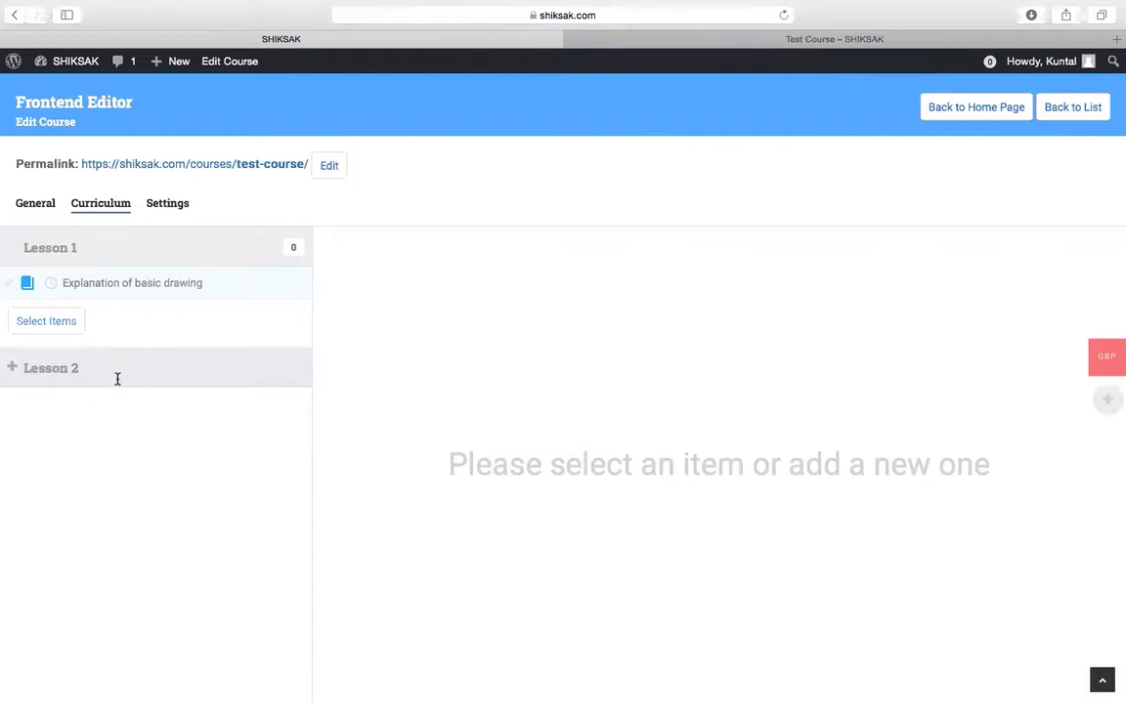
key("Return")
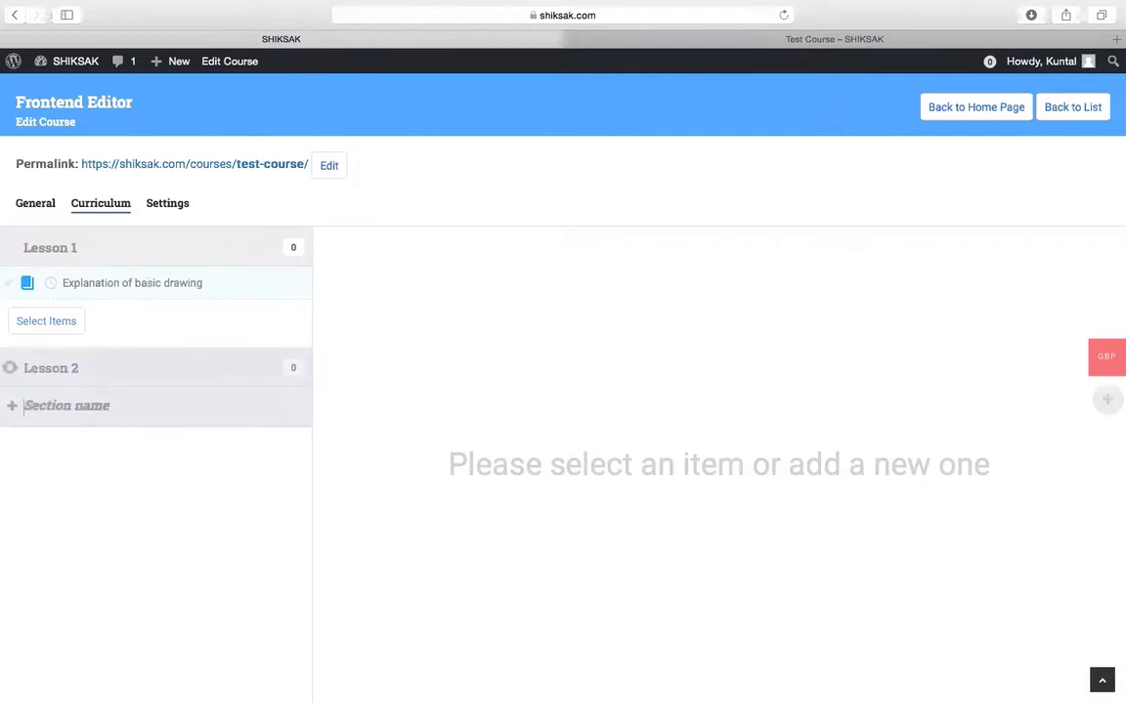
Step: Expand Lesson 2 and name its first item 'Demo of perspective drawing'
left_click(108, 377)
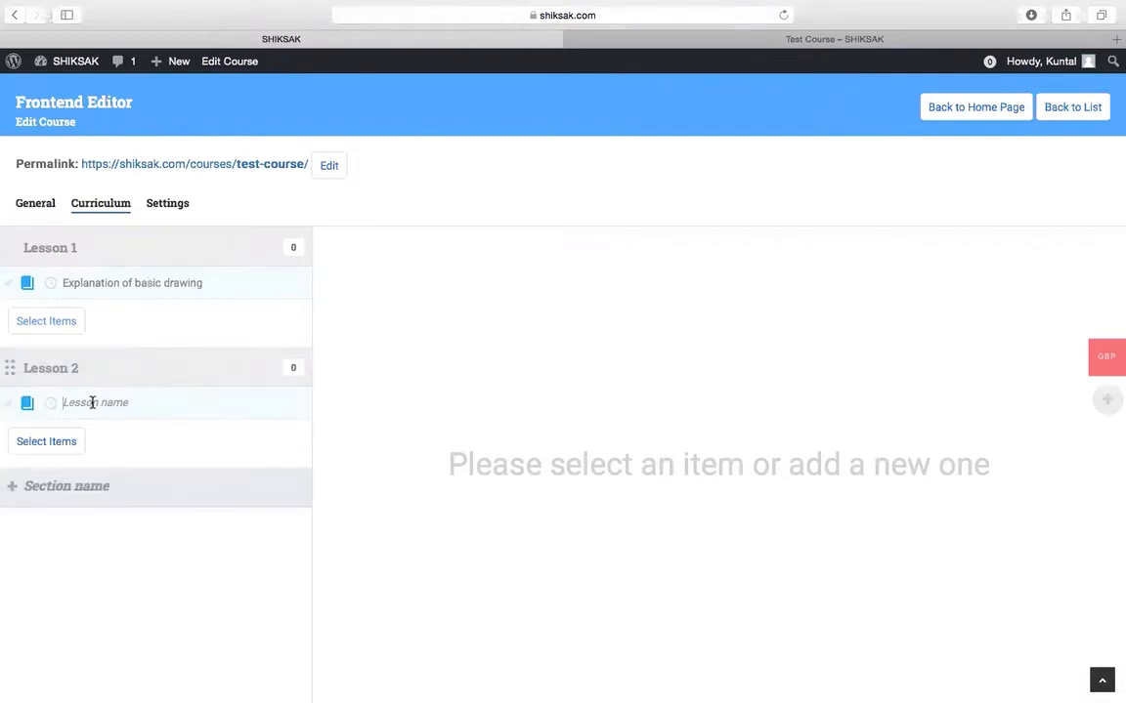
left_click(93, 403)
type("Demo of pers")
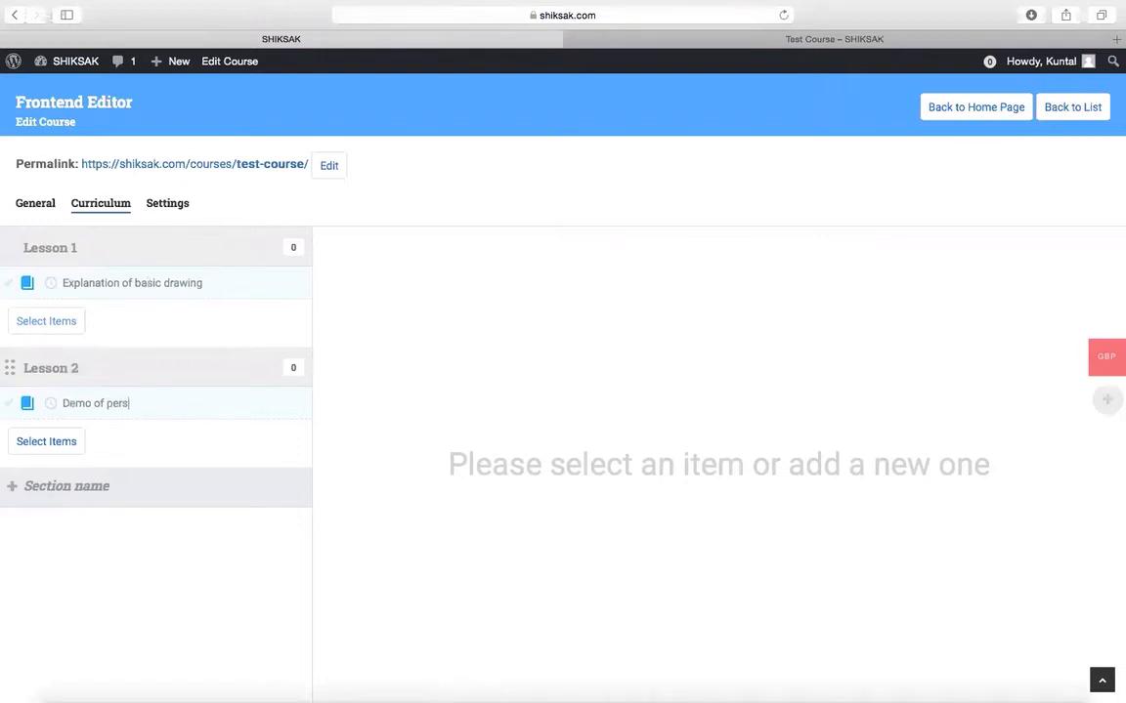
type("pective ")
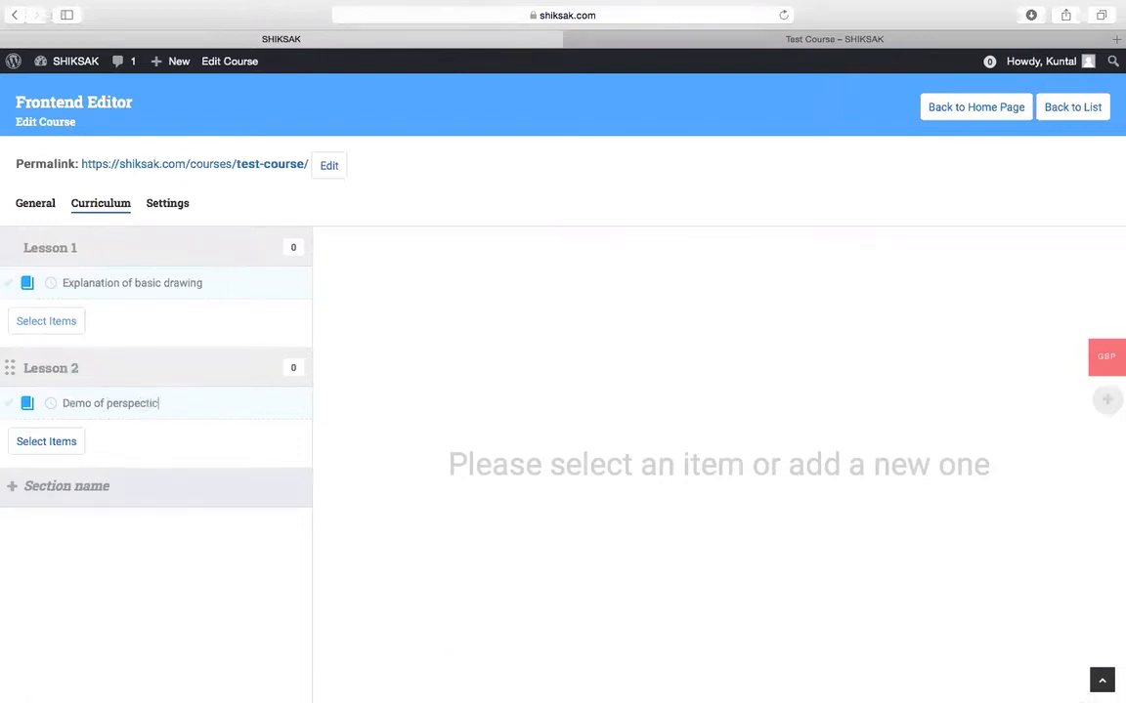
type("drawing")
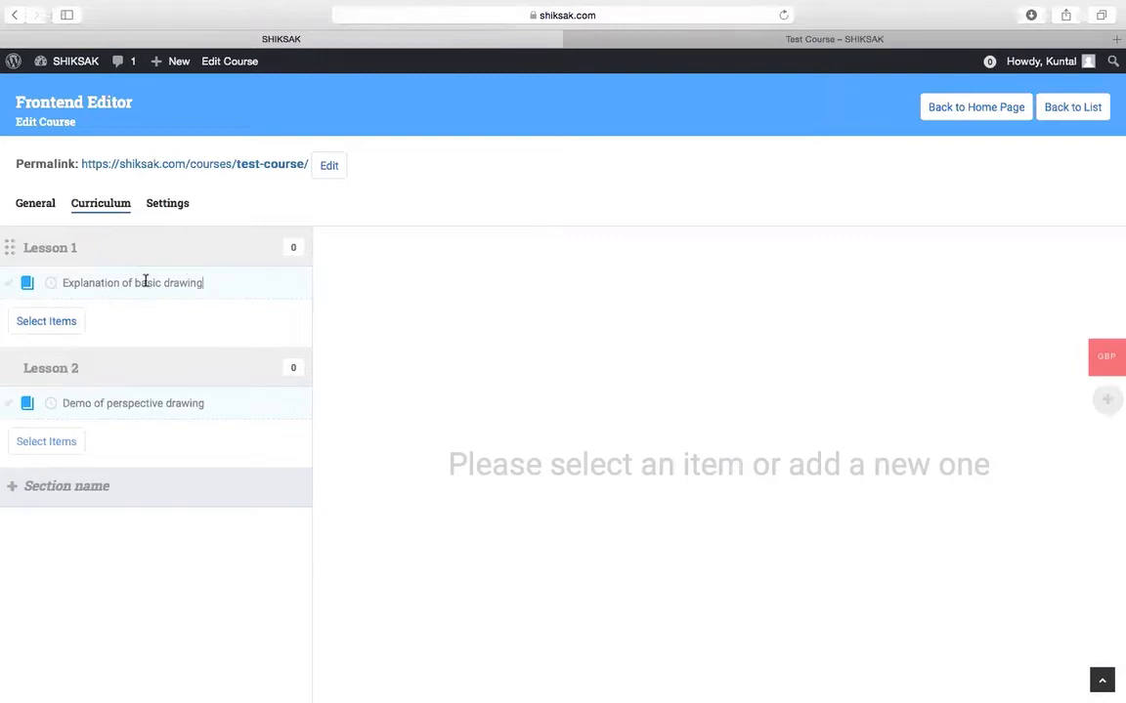
Step: Save 'Explanation of basic drawing' as Lesson 1's lesson, dismissing the item picker and description edit
left_click(212, 288)
left_click(61, 326)
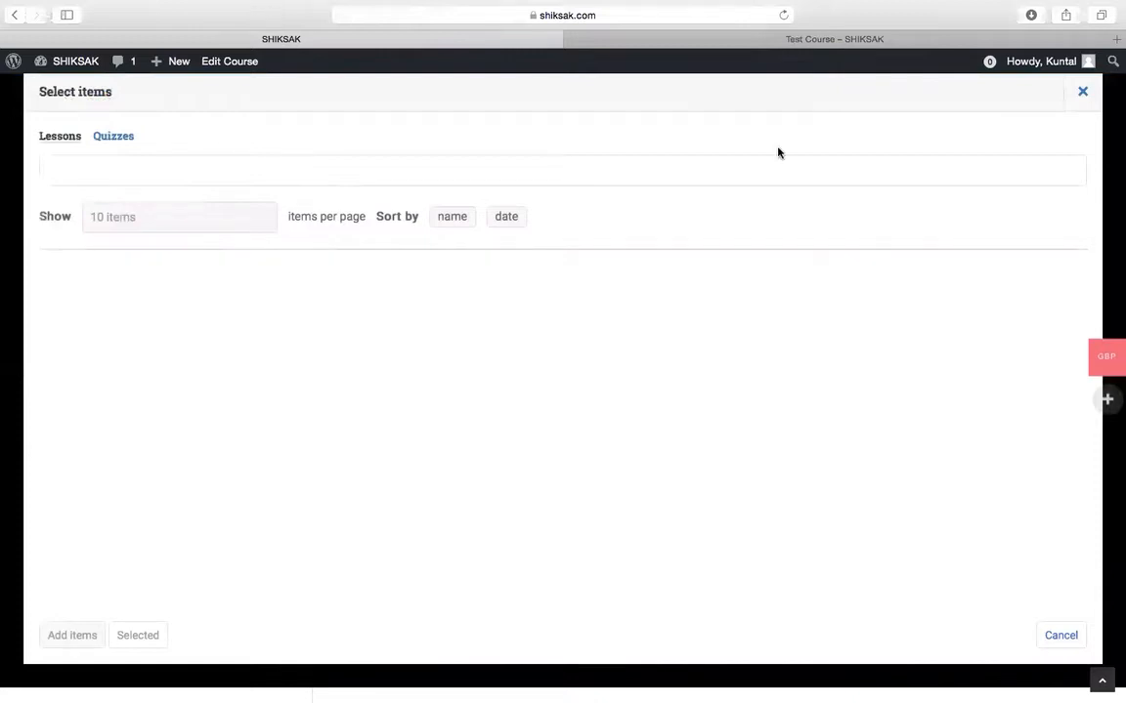
left_click(1083, 91)
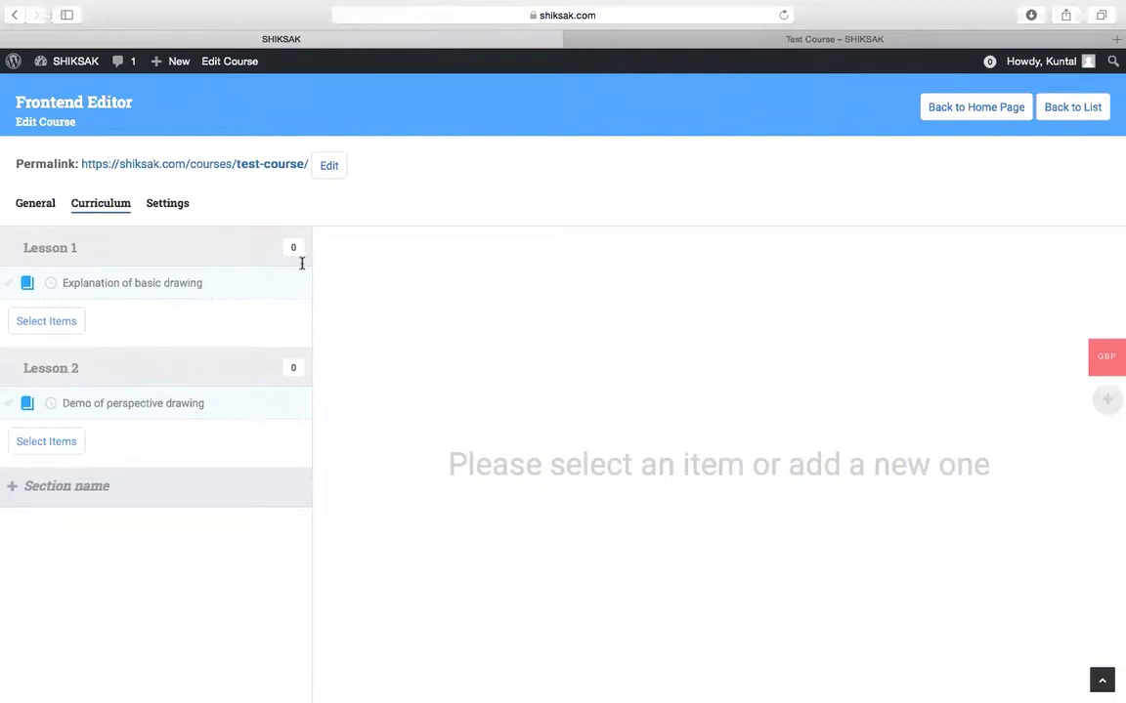
mouse_move(252, 250)
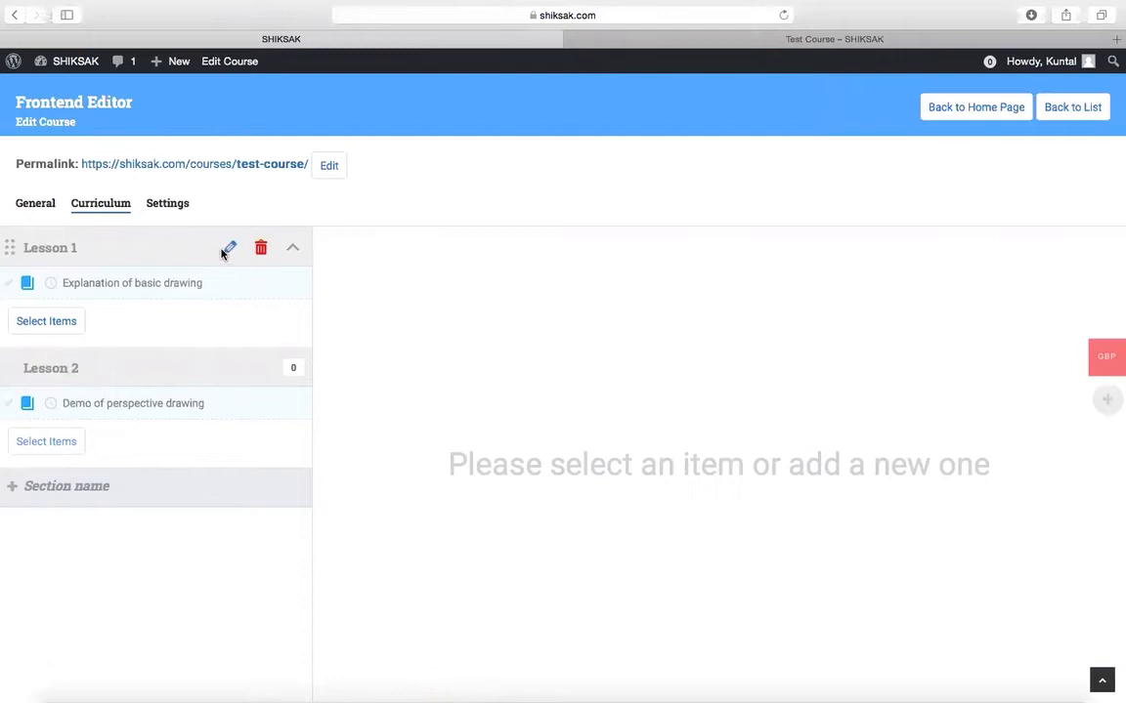
left_click(229, 248)
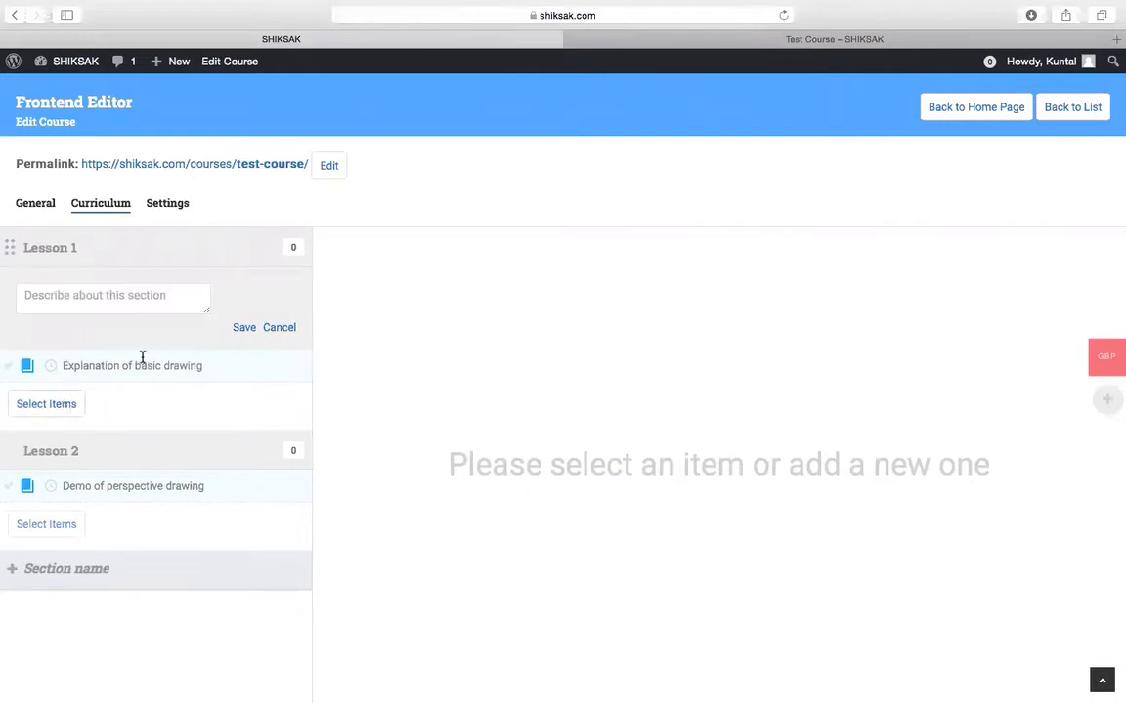
left_click(279, 330)
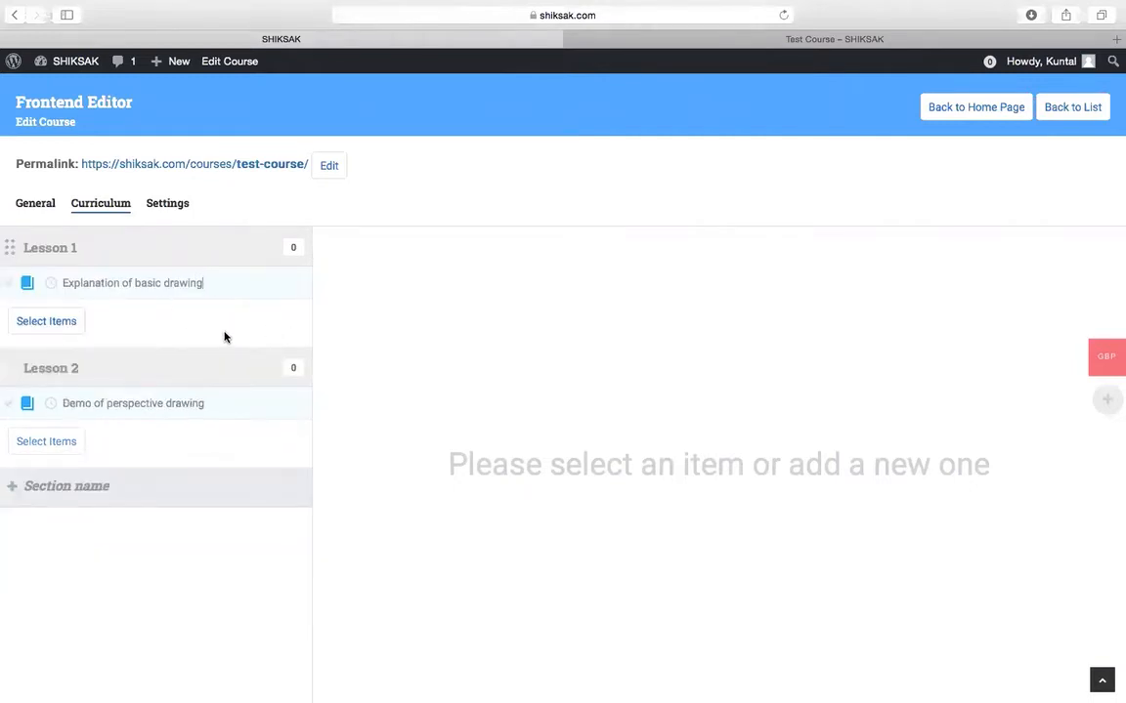
key("Return")
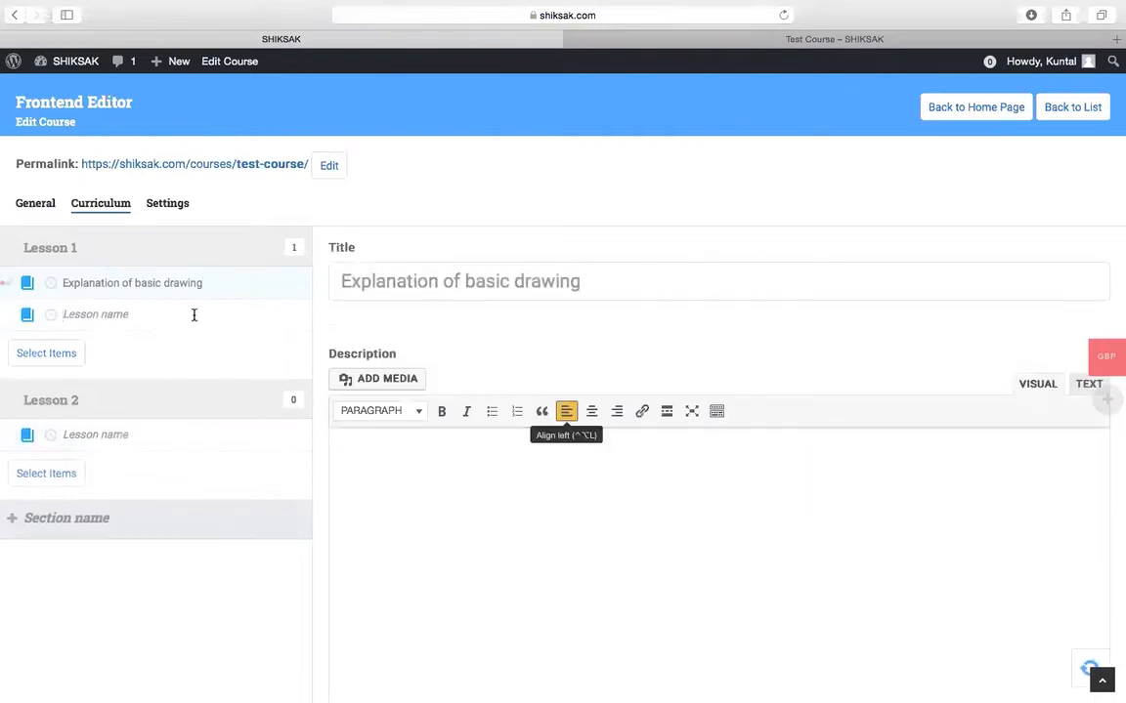
Step: Open Add Media for the lesson description on its Upload Files tab
left_click(209, 288)
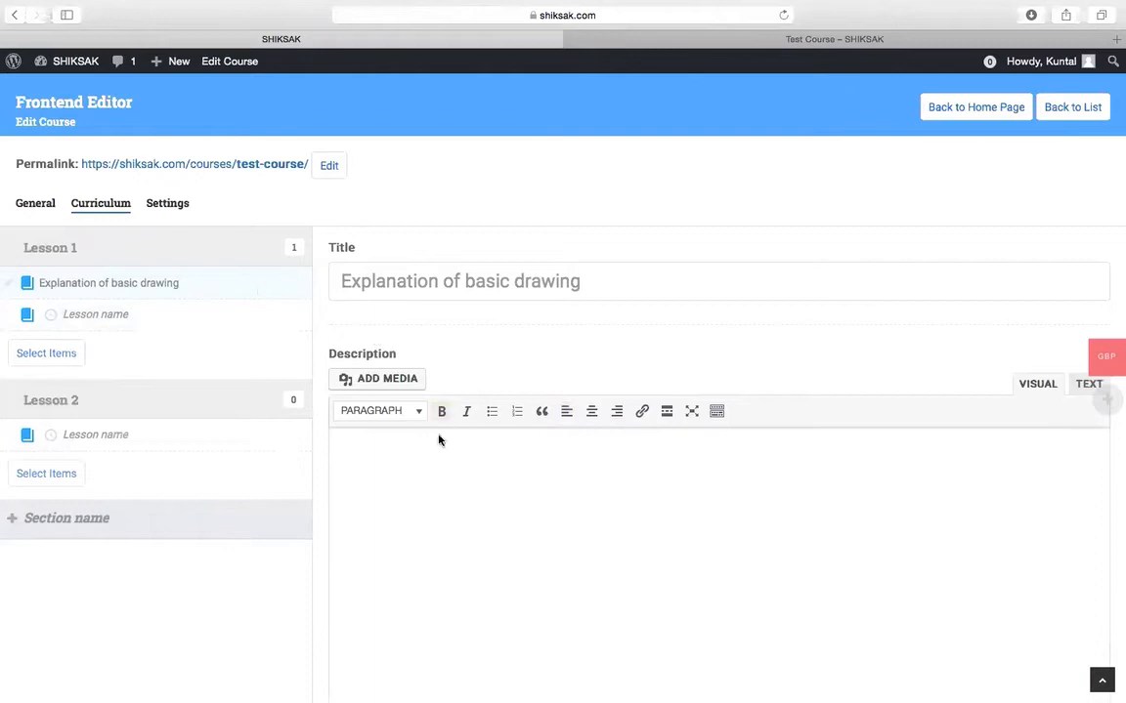
left_click(364, 448)
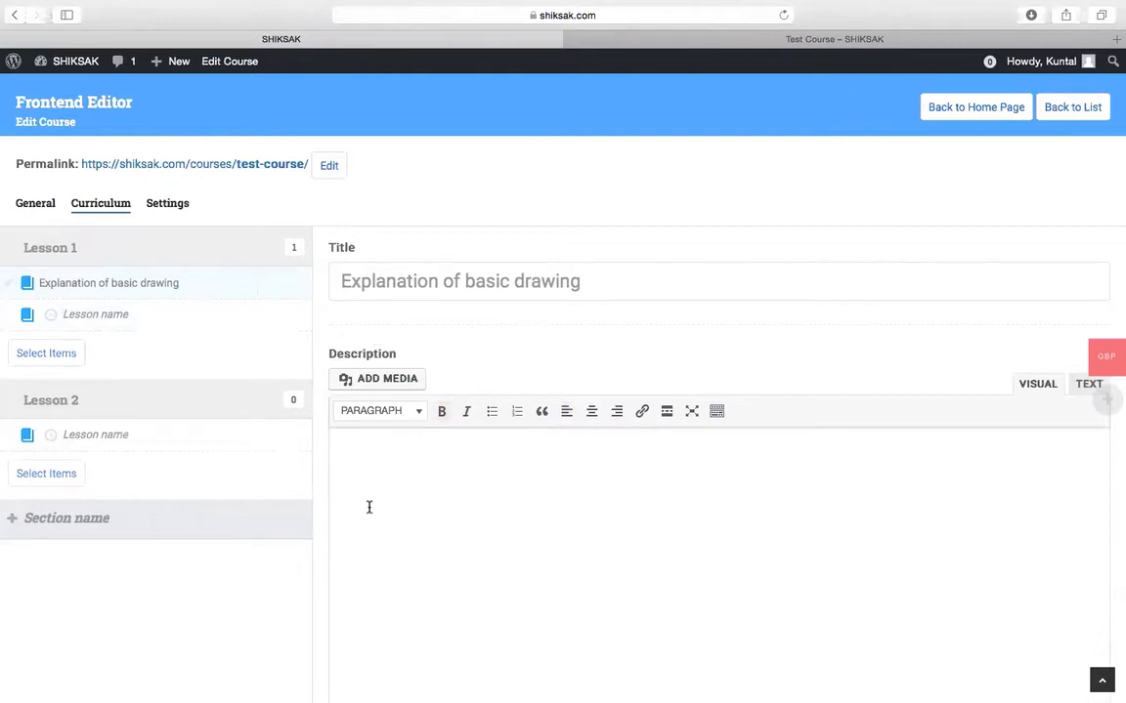
left_click(381, 384)
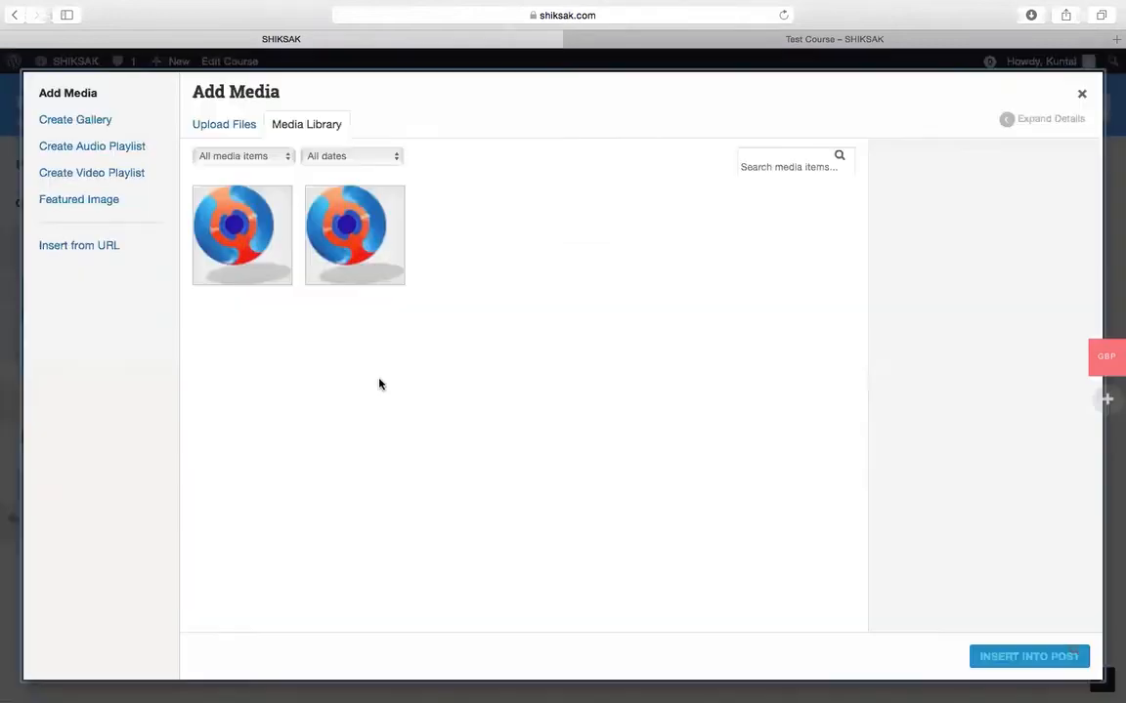
left_click(227, 127)
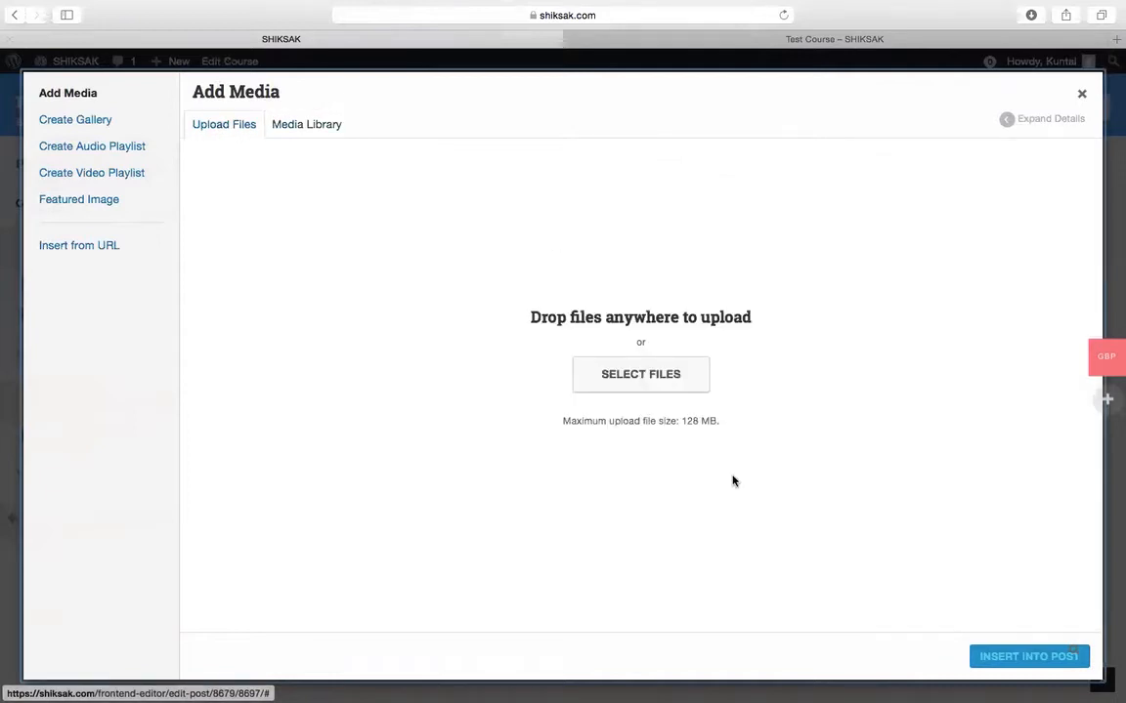
Step: Upload the How to Teach Online at Shiksak video from Marketing and insert it into the description
left_click(640, 376)
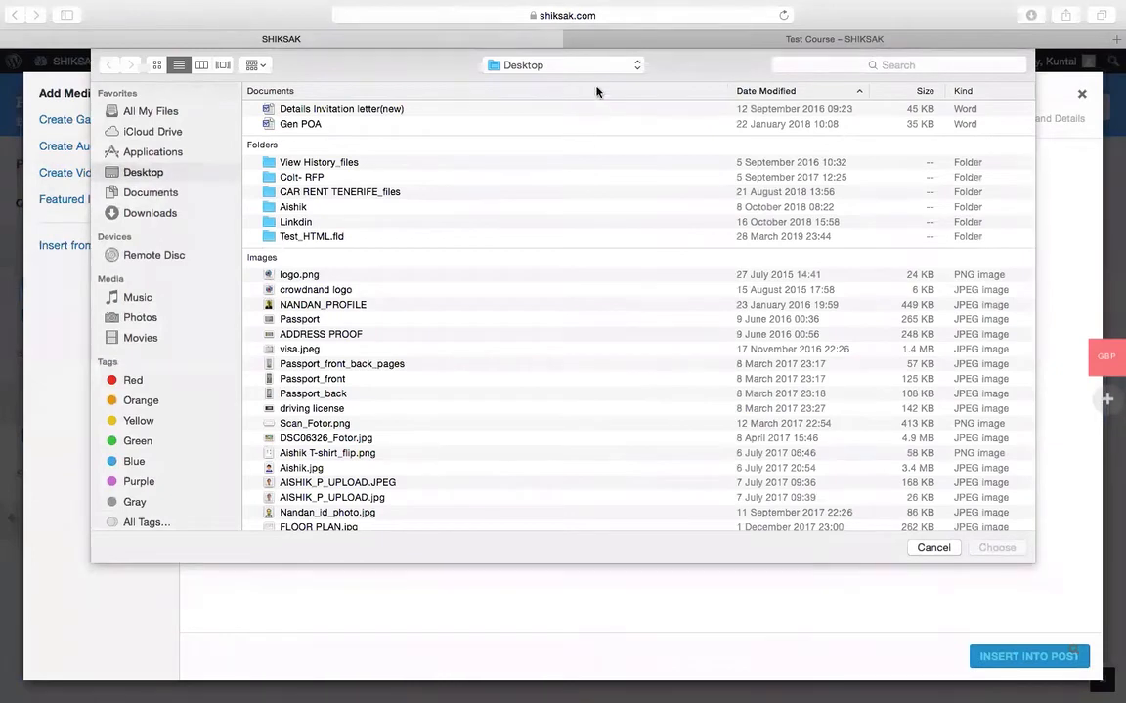
left_click(560, 66)
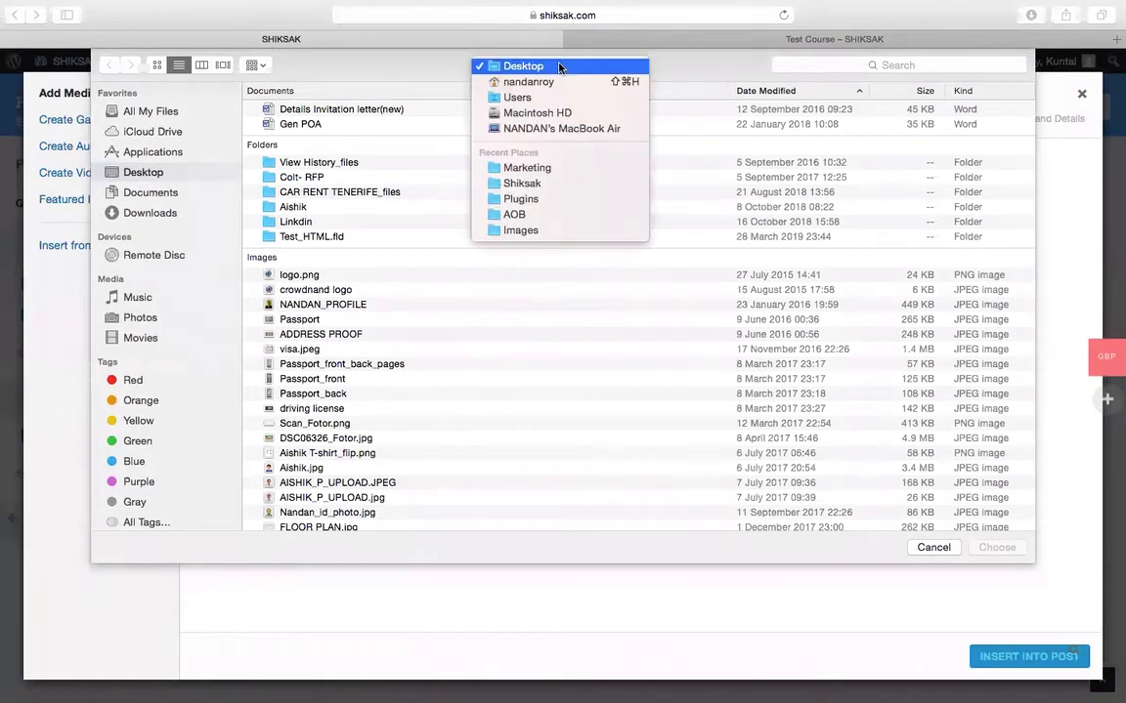
left_click(524, 168)
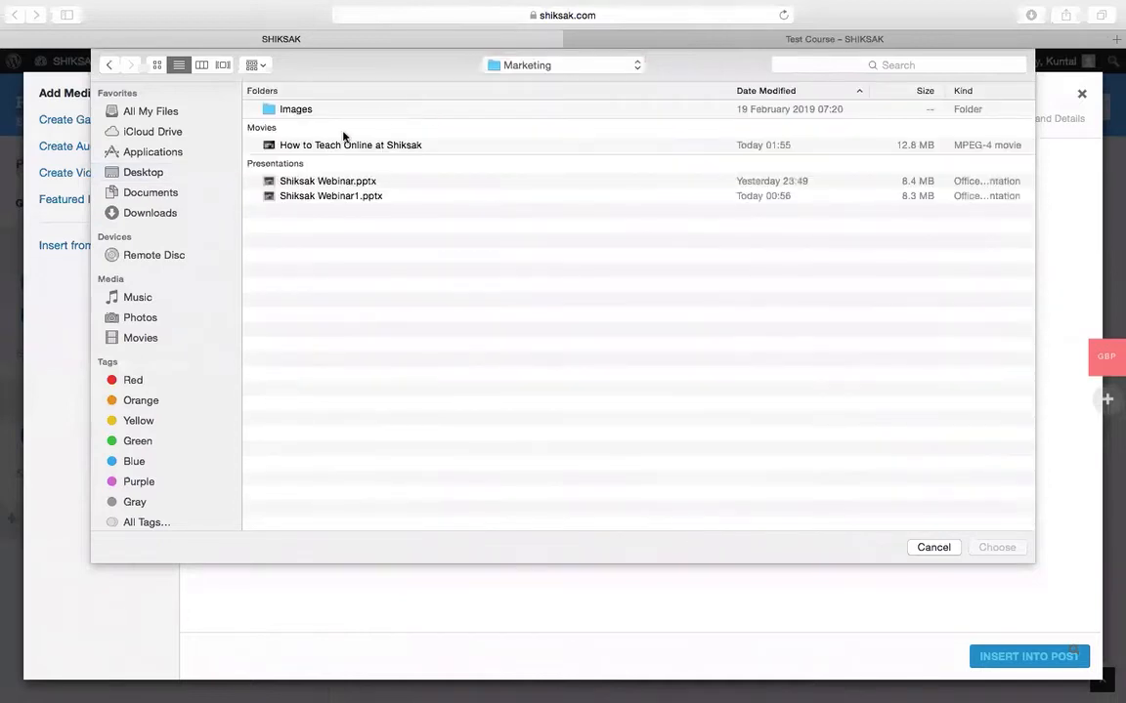
left_click(322, 146)
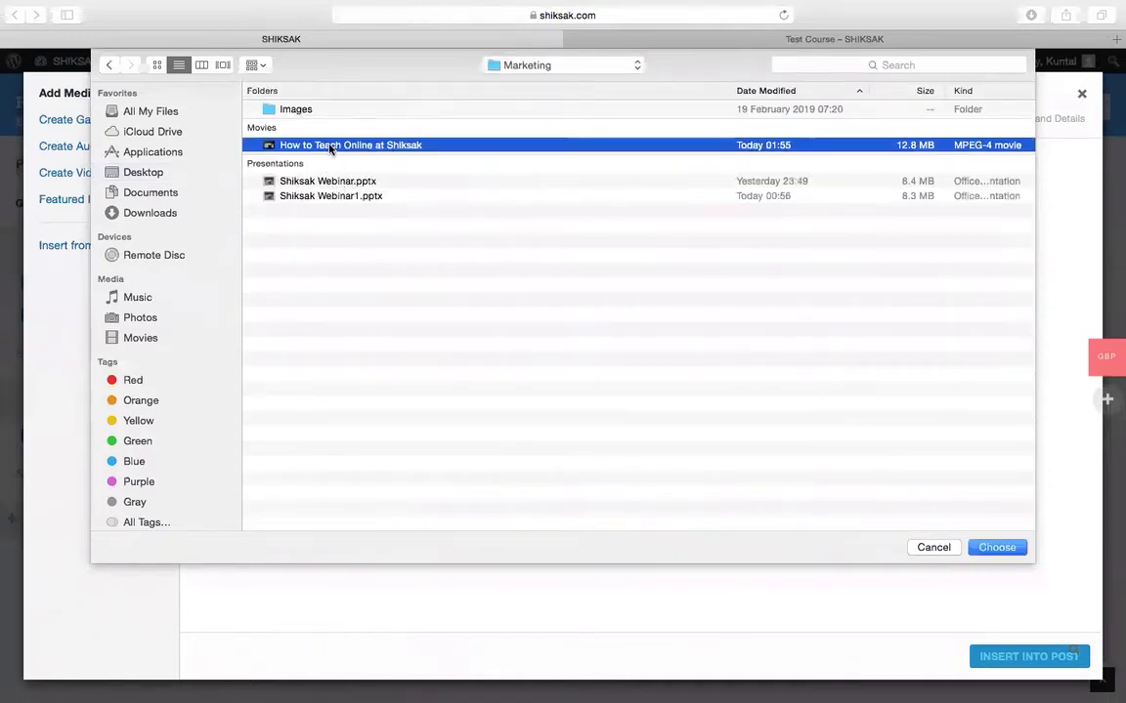
left_click(998, 549)
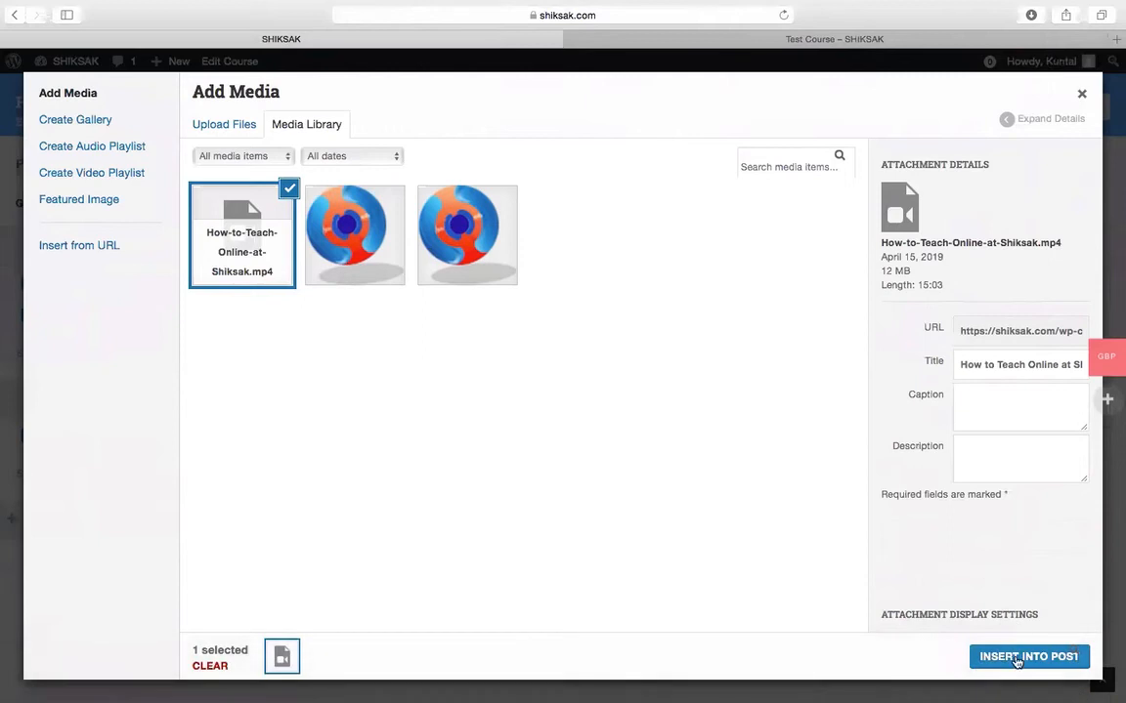
left_click(1016, 660)
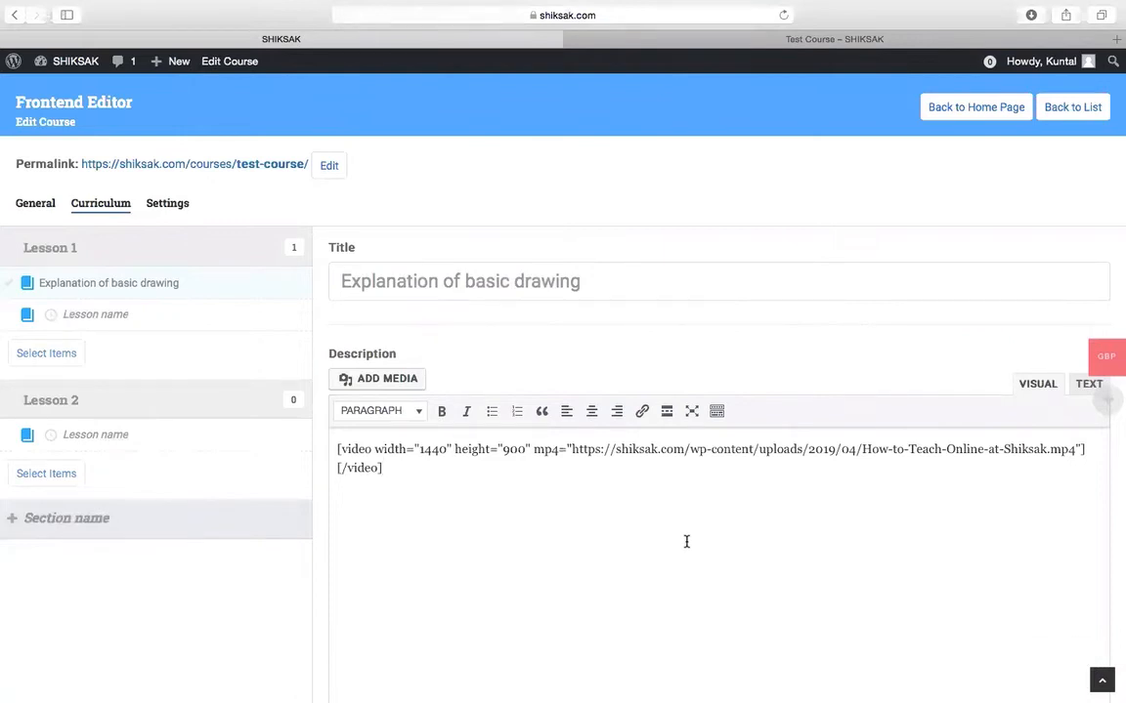
Step: Bring up the context menu on the course's Permalink URL
scroll(686, 539, "down", 3)
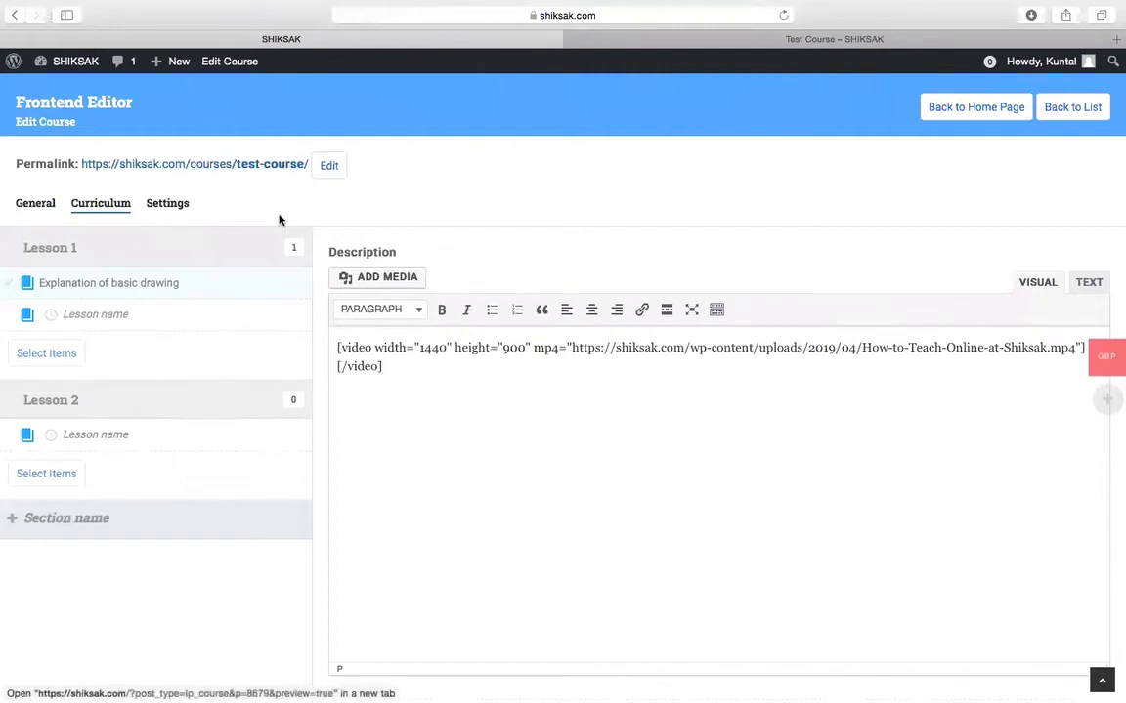
right_click(236, 166)
Step: Open the course permalink in a new tab and show the live Test Course curriculum
left_click(303, 98)
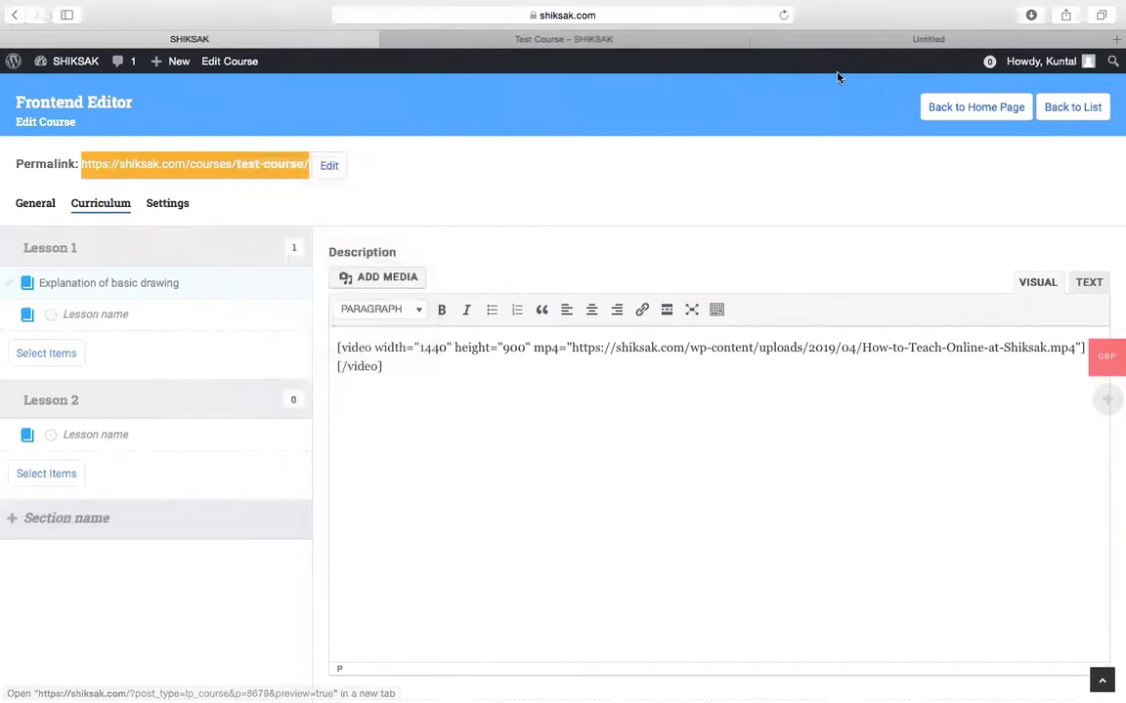
left_click(894, 44)
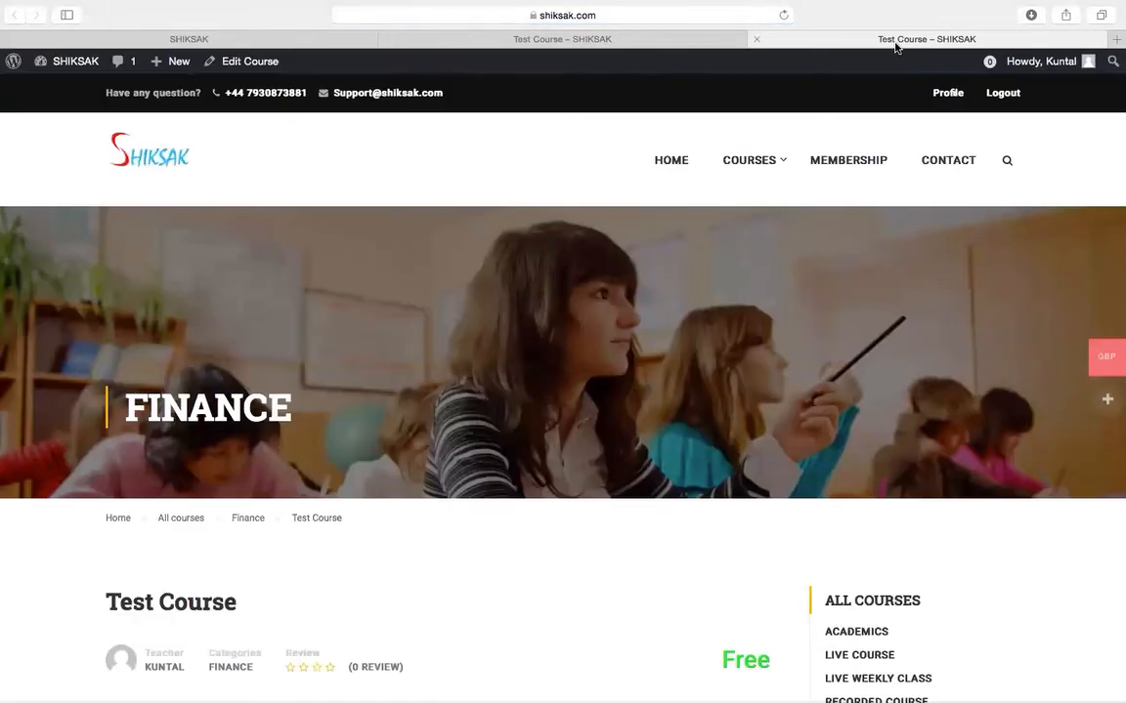
scroll(438, 534, "down", 5)
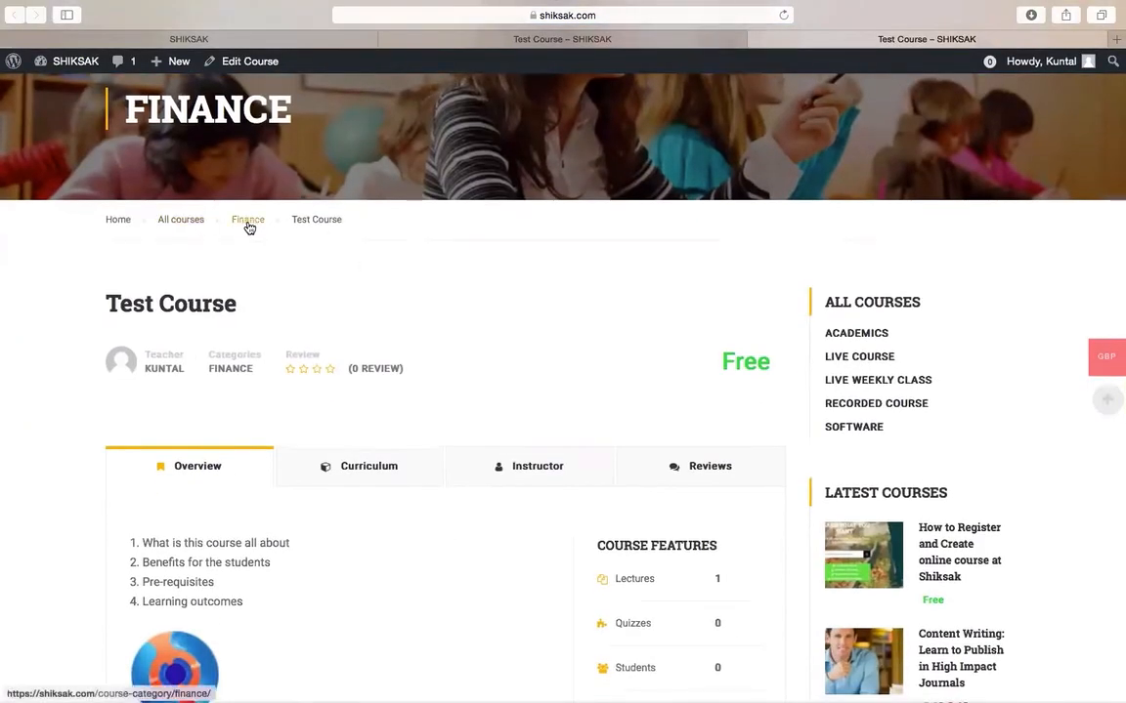
left_click(372, 479)
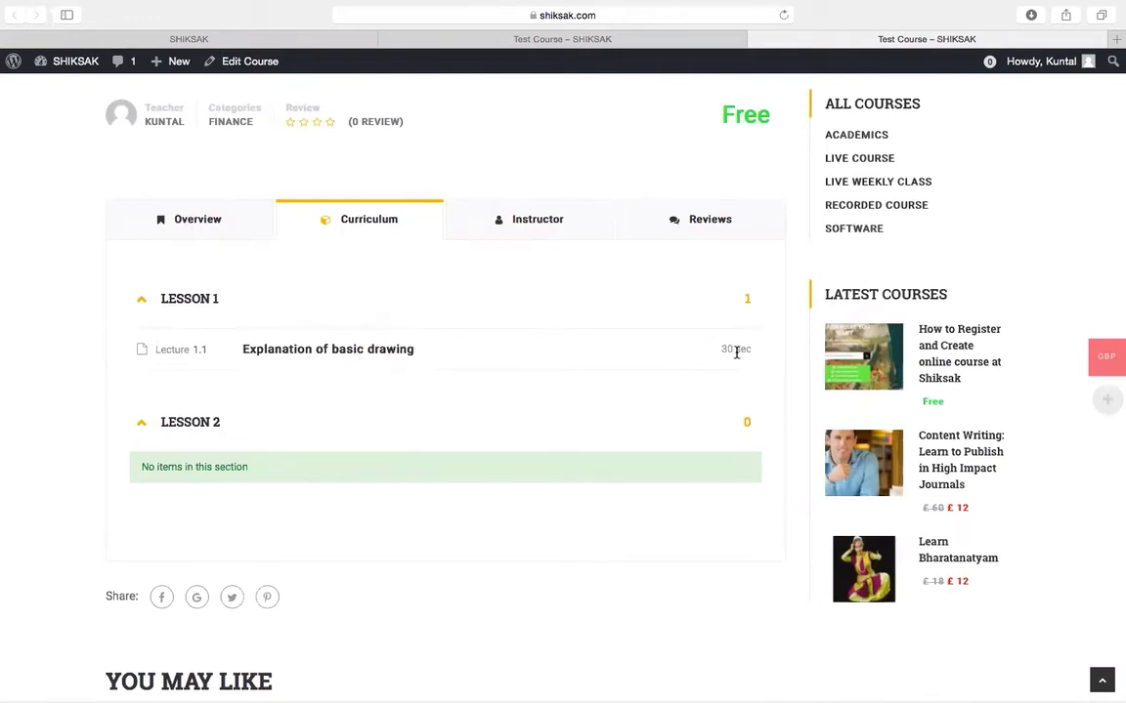
Step: In the editor, keep Minute as the lesson duration unit, then switch to the public course page
left_click(248, 41)
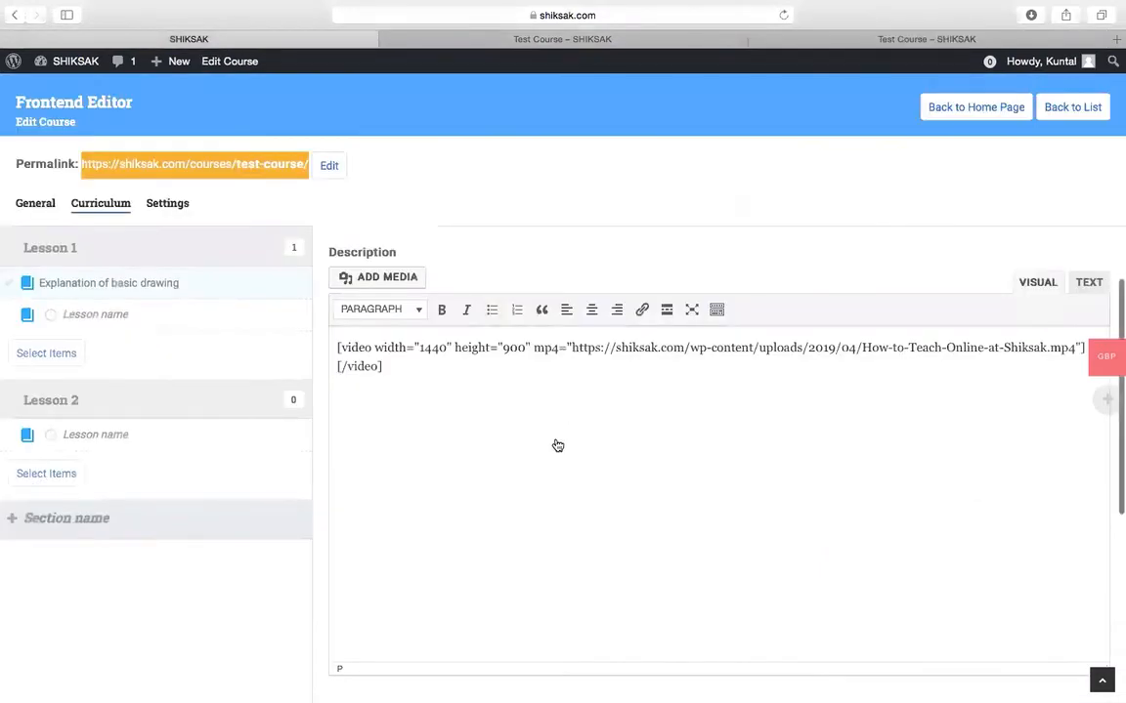
scroll(677, 256, "down", 5)
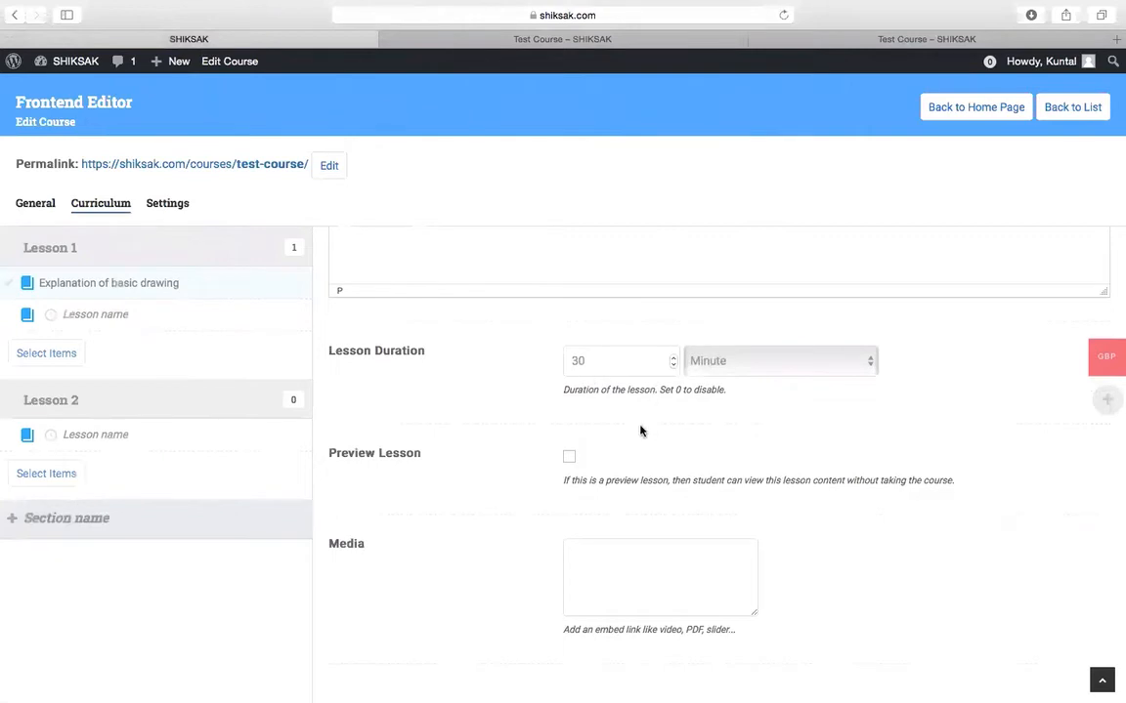
scroll(641, 430, "down", 1)
left_click(794, 367)
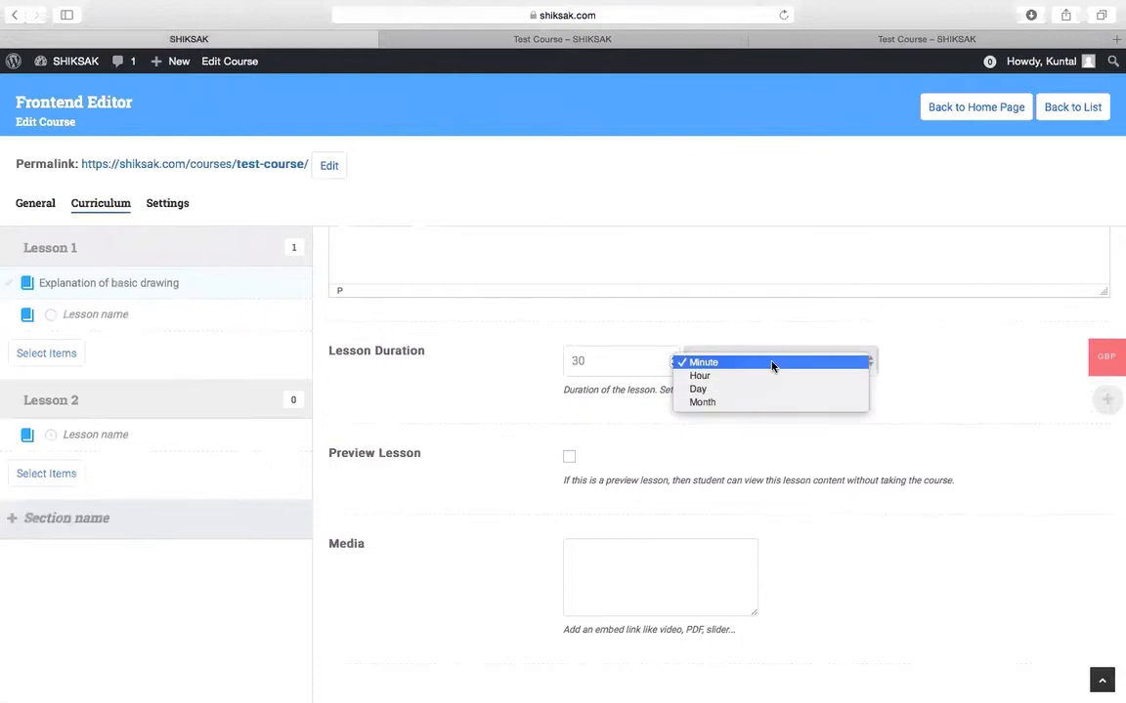
left_click(772, 364)
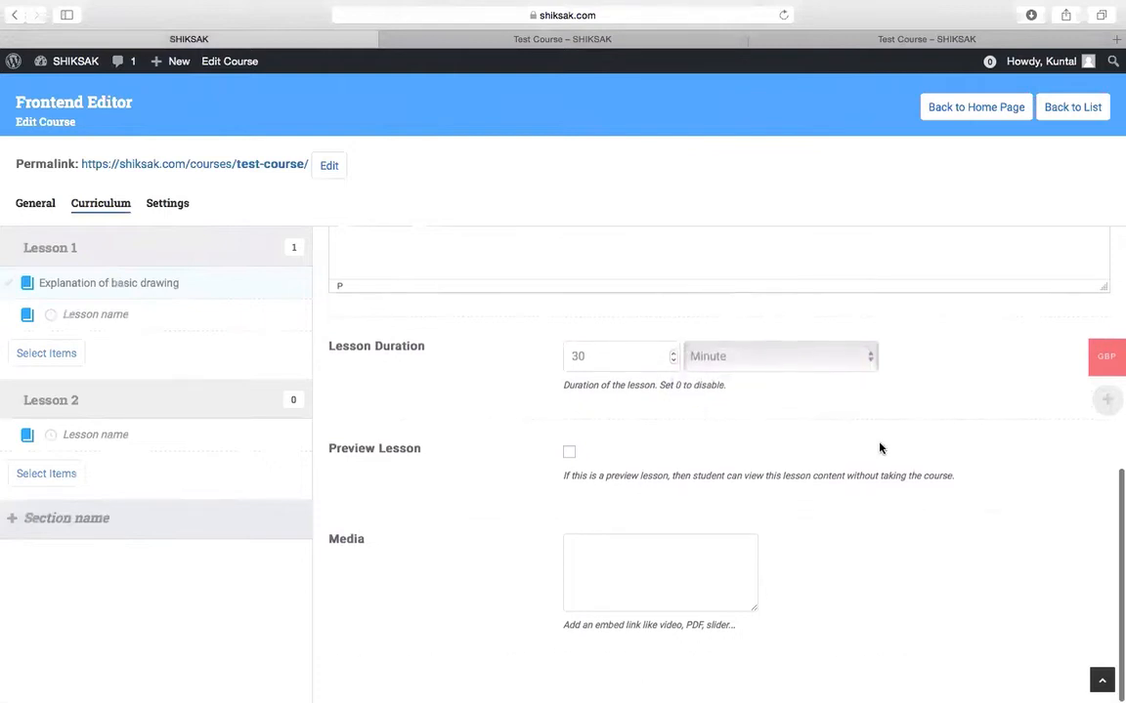
scroll(880, 449, "up", 2)
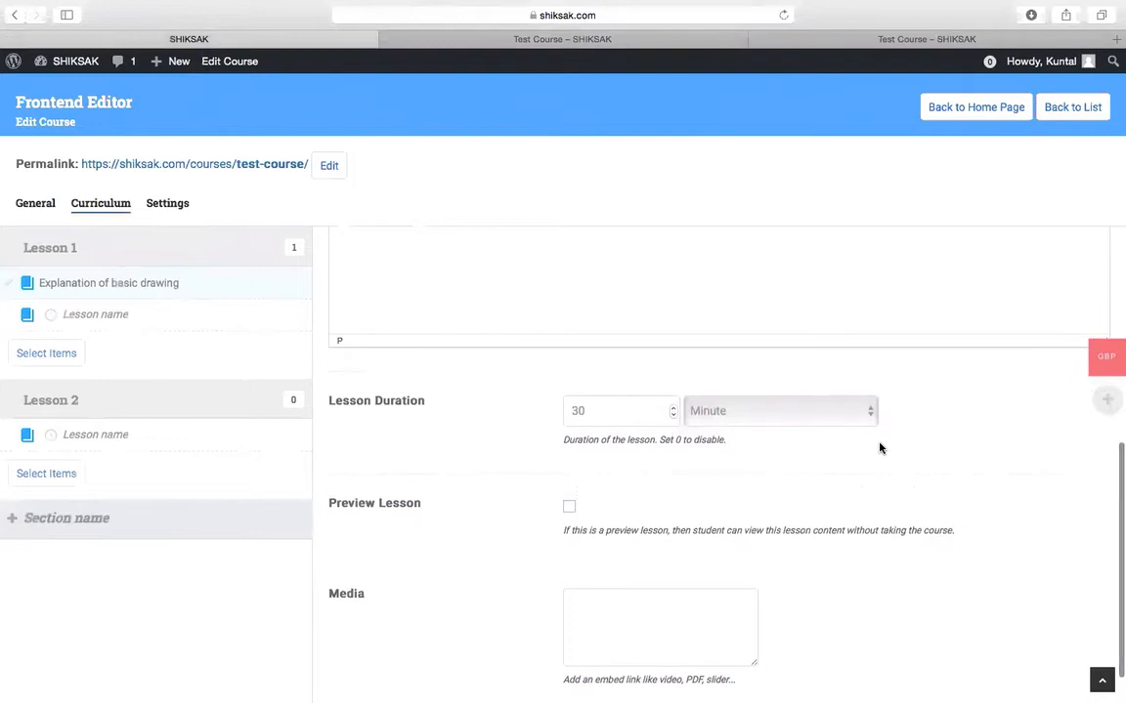
scroll(879, 447, "up", 10)
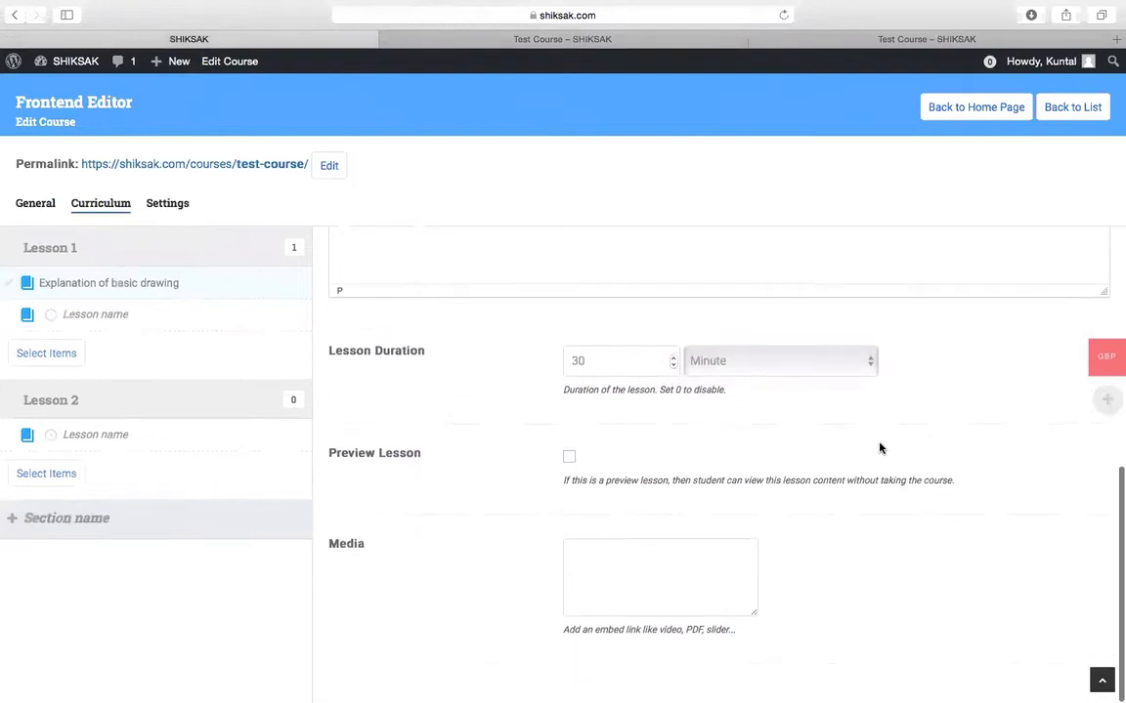
left_click(830, 41)
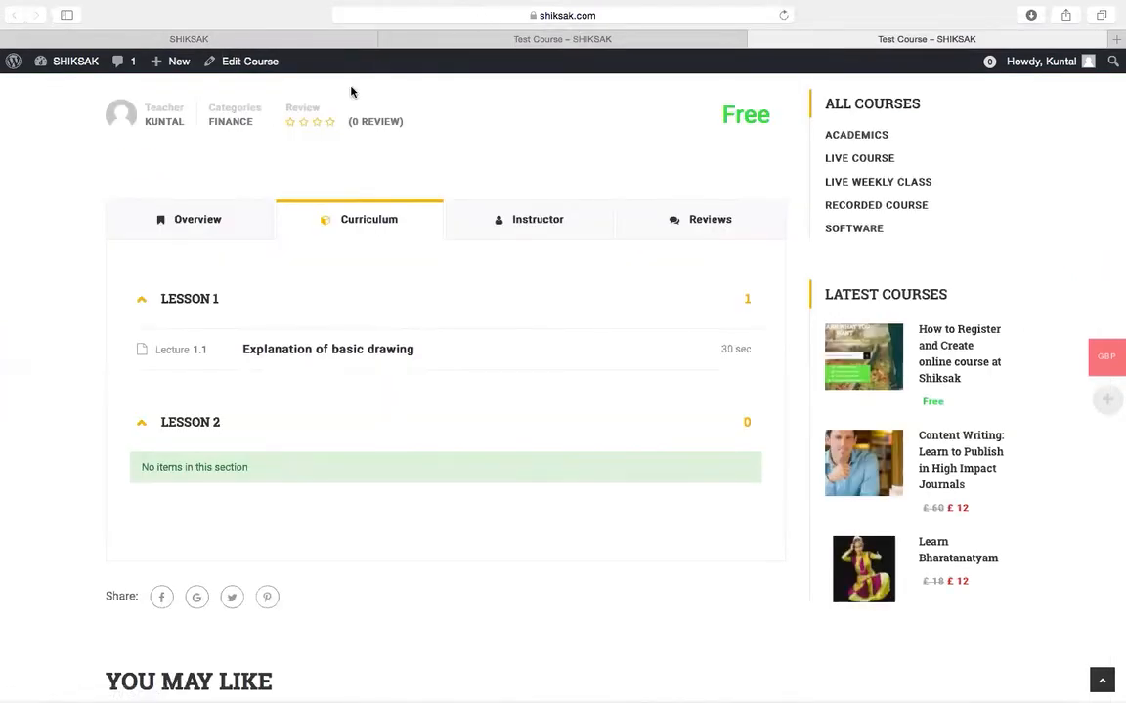
Step: Open the 'Explanation of basic drawing' lecture from the public curriculum, then return to the Frontend Editor
left_click(306, 353)
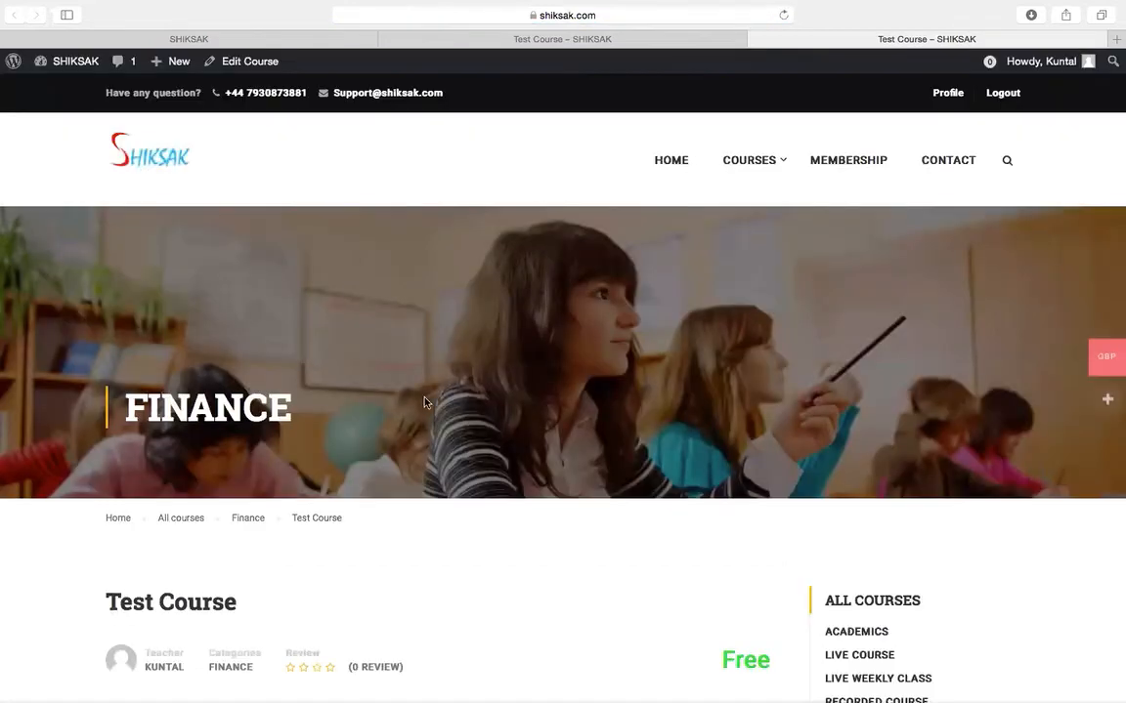
scroll(422, 399, "down", 5)
scroll(424, 402, "down", 3)
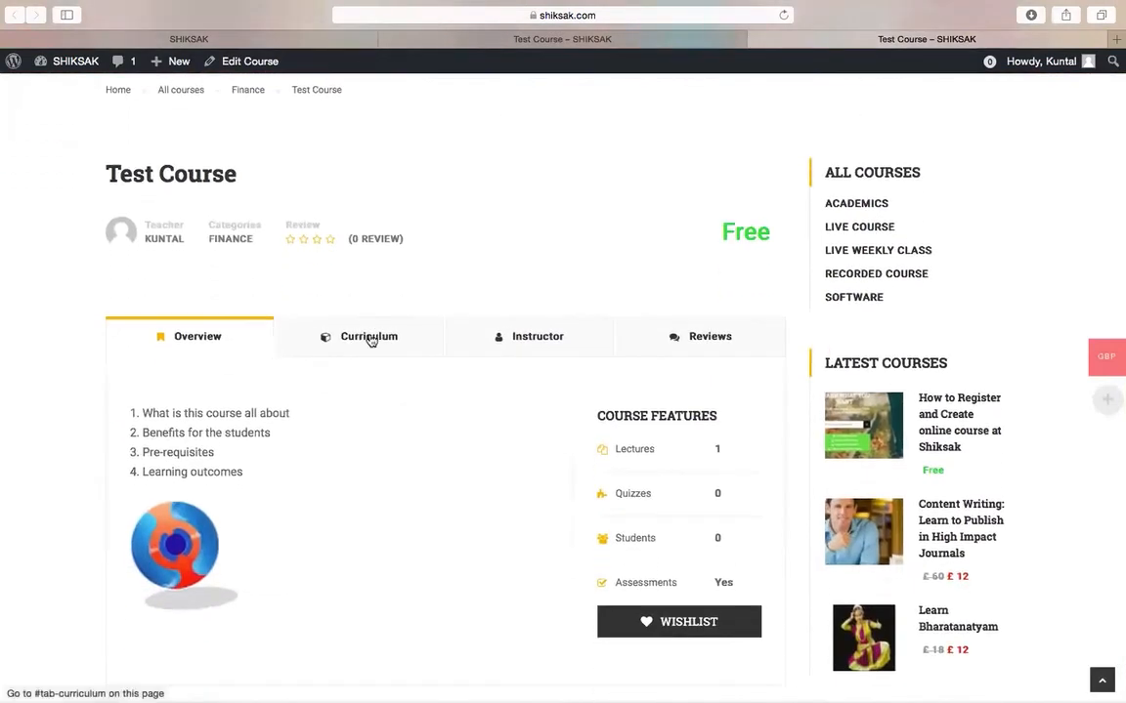
left_click(372, 339)
left_click(360, 470)
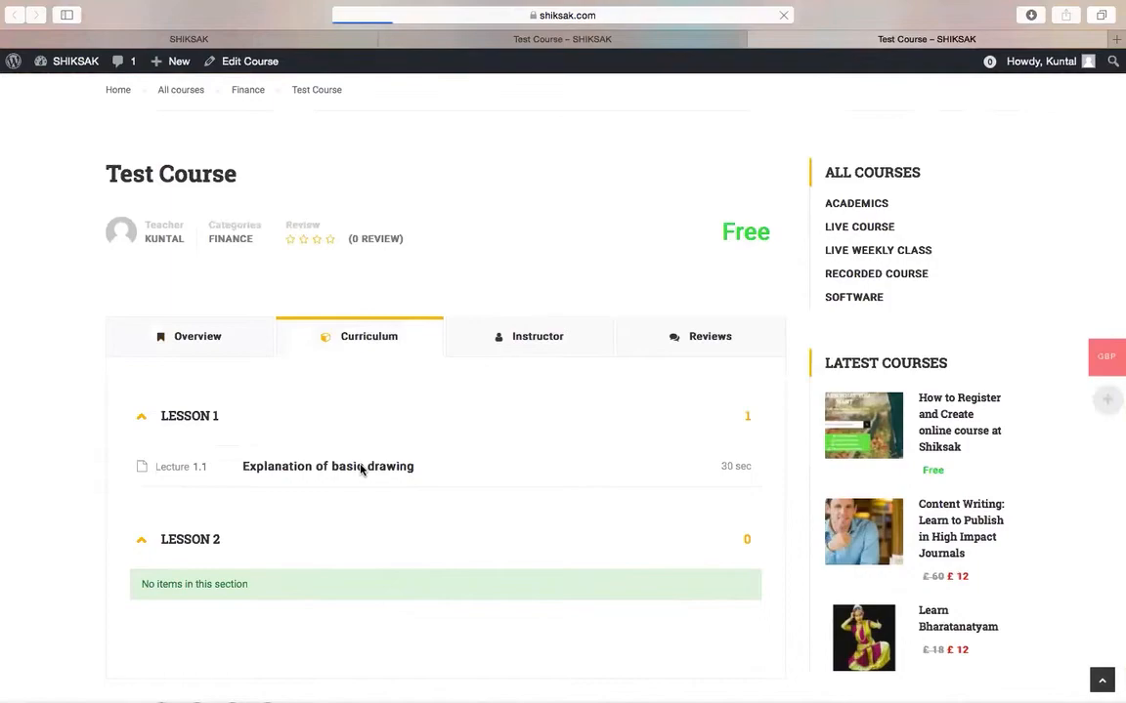
scroll(360, 469, "down", 5)
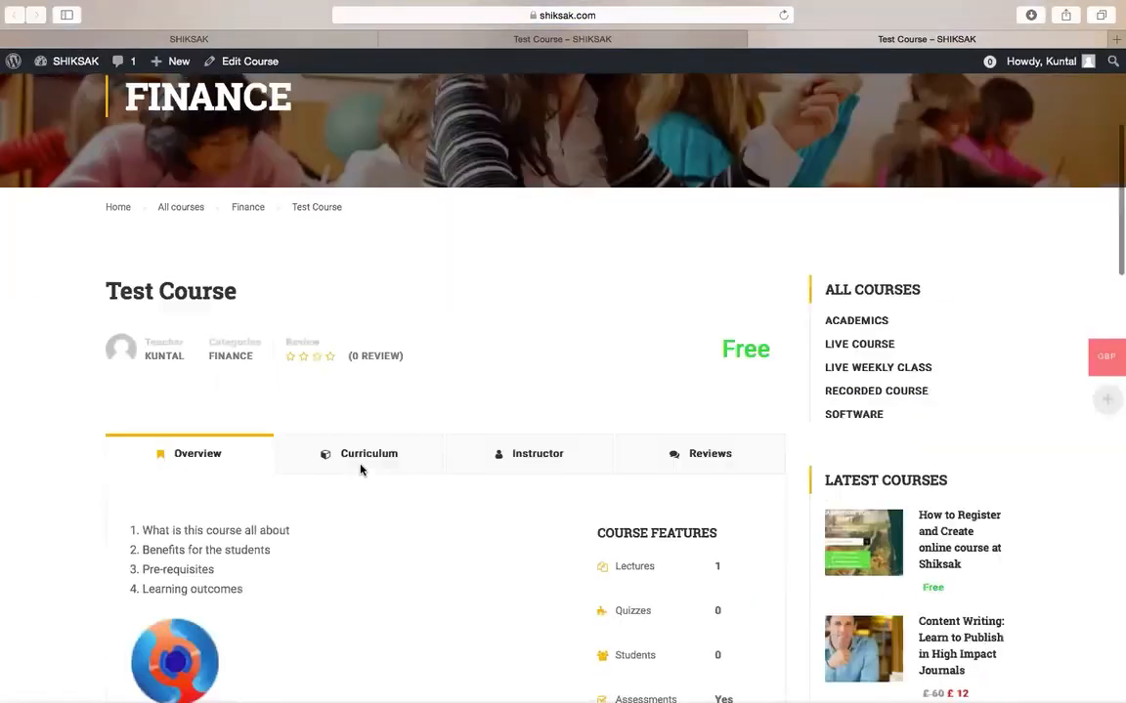
scroll(360, 470, "down", 4)
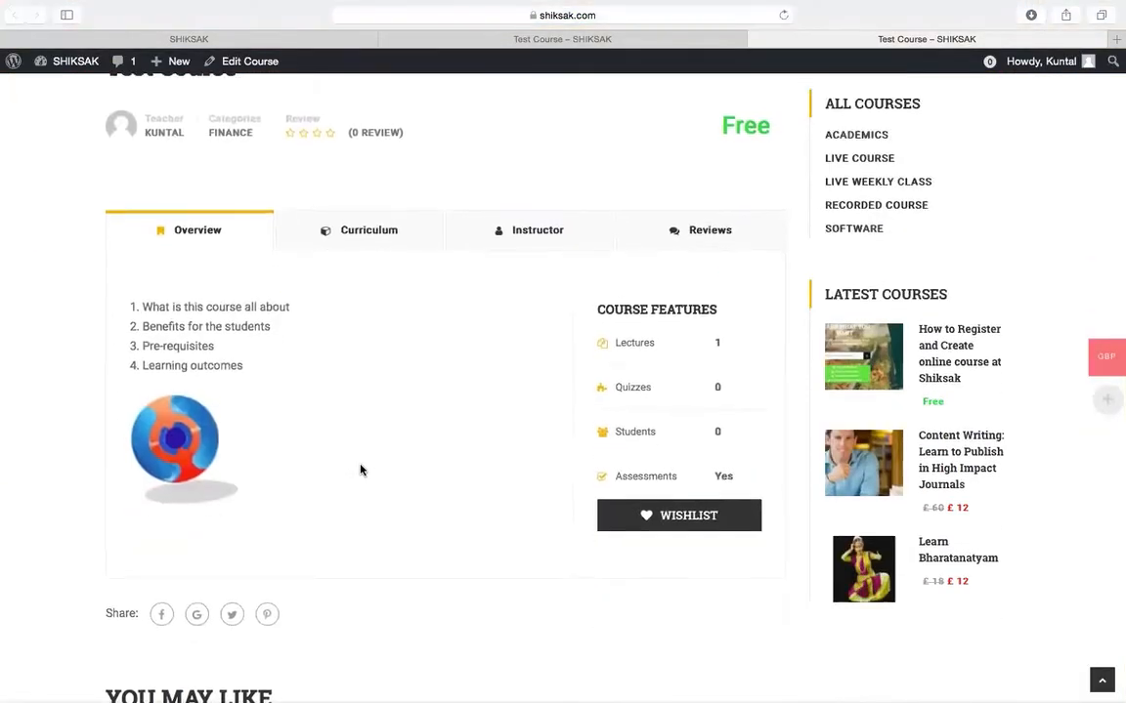
left_click(366, 239)
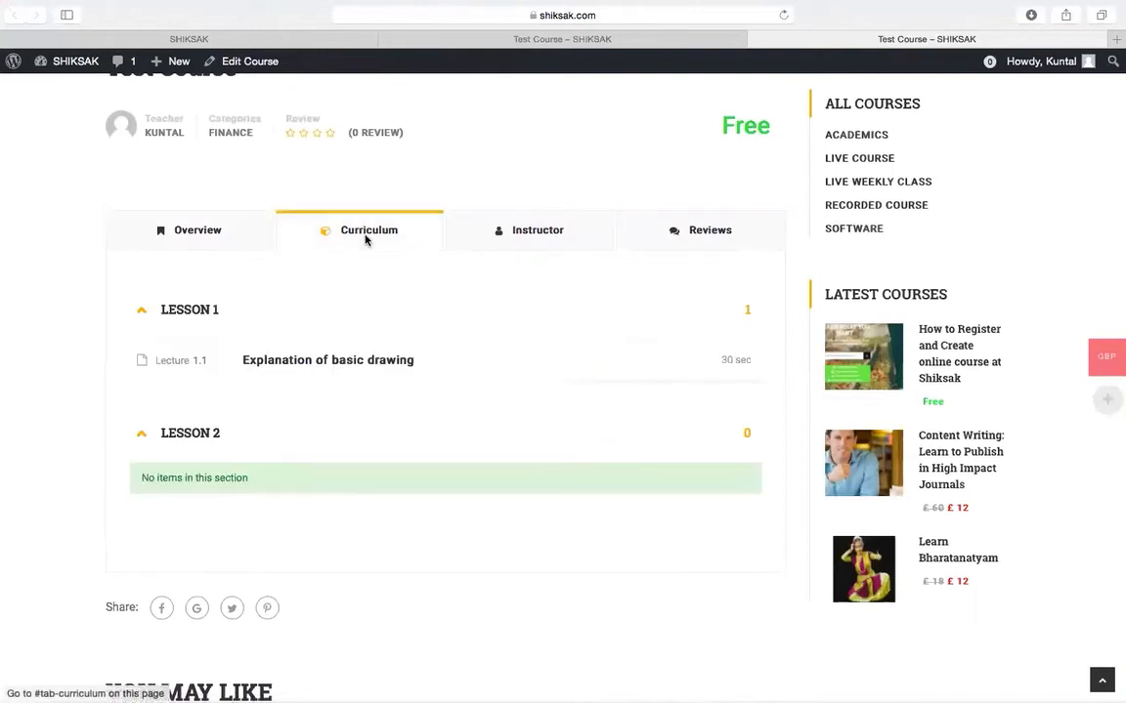
left_click(370, 361)
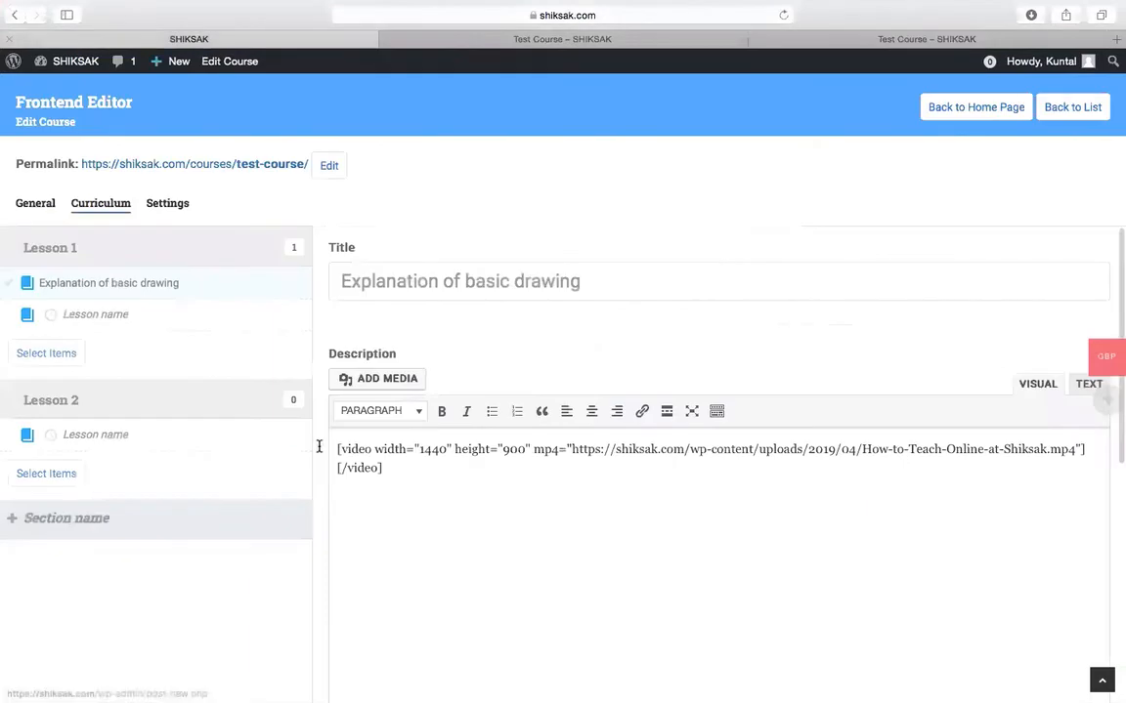
Step: Look over the Test Course's general details in the editor
left_click(33, 209)
scroll(225, 470, "down", 10)
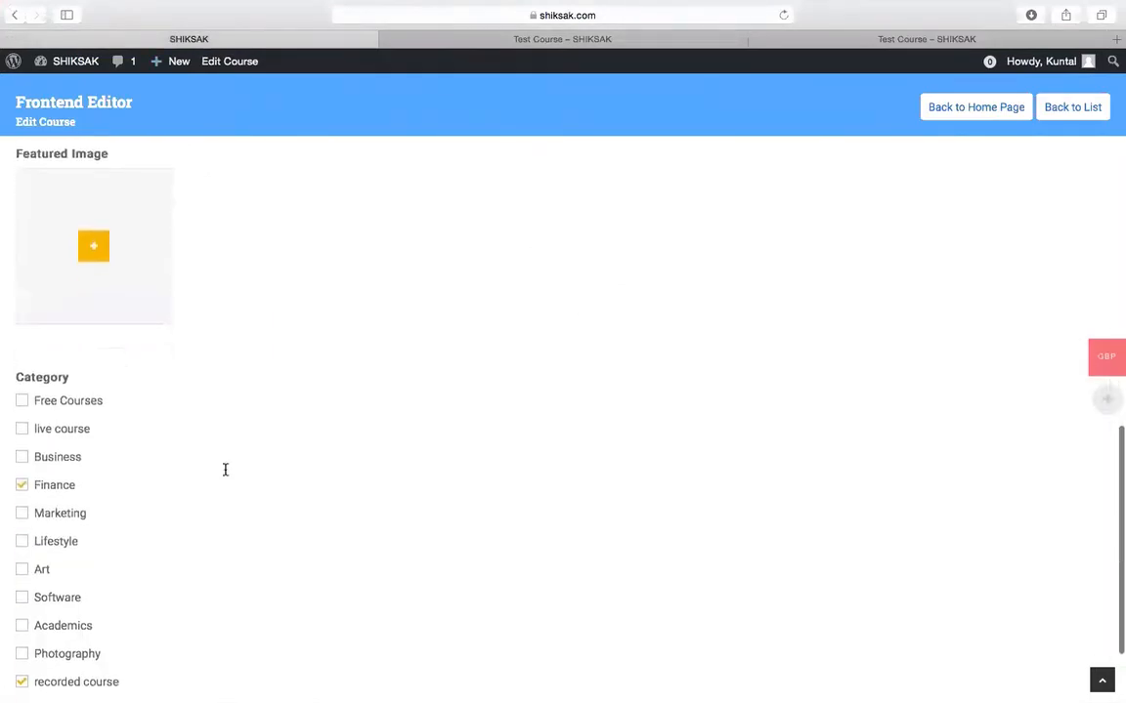
scroll(225, 470, "up", 10)
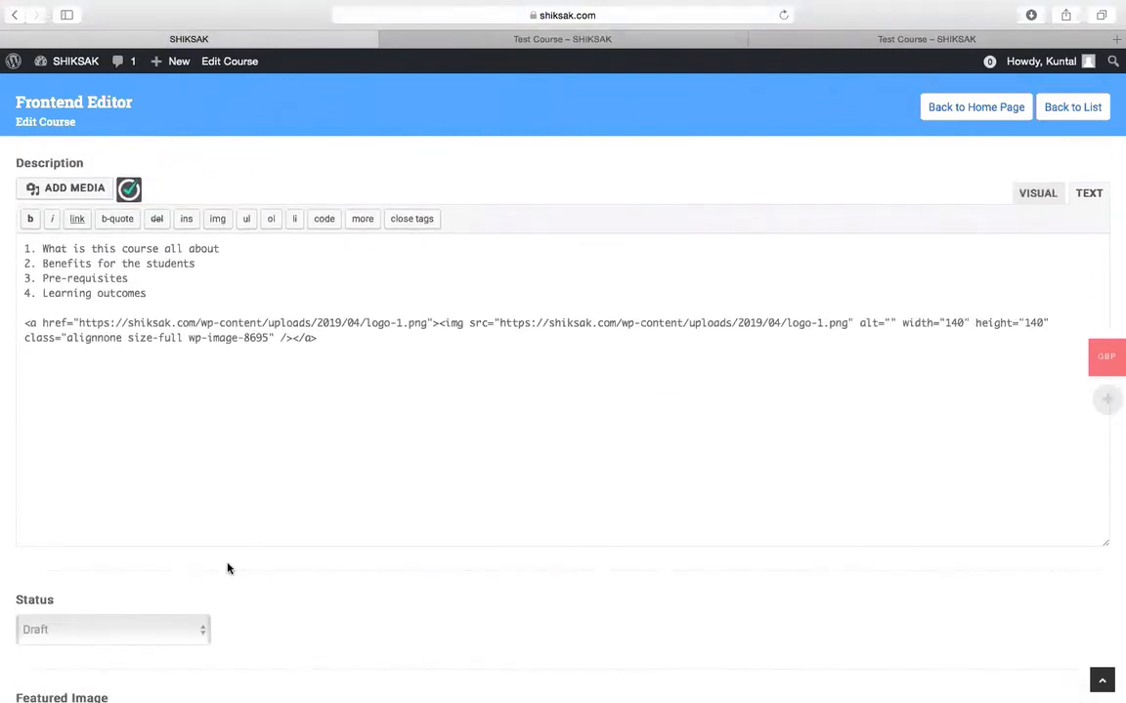
Step: Leave the course status on Draft and return to the public course page
left_click(114, 639)
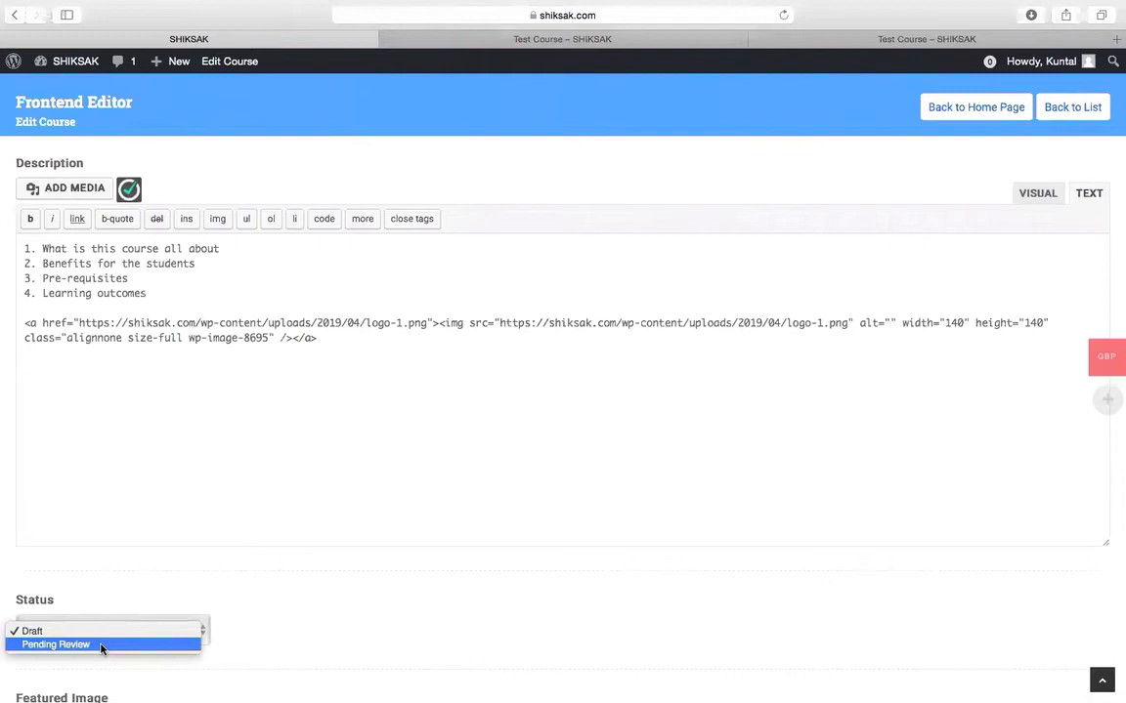
left_click(910, 48)
left_click(909, 46)
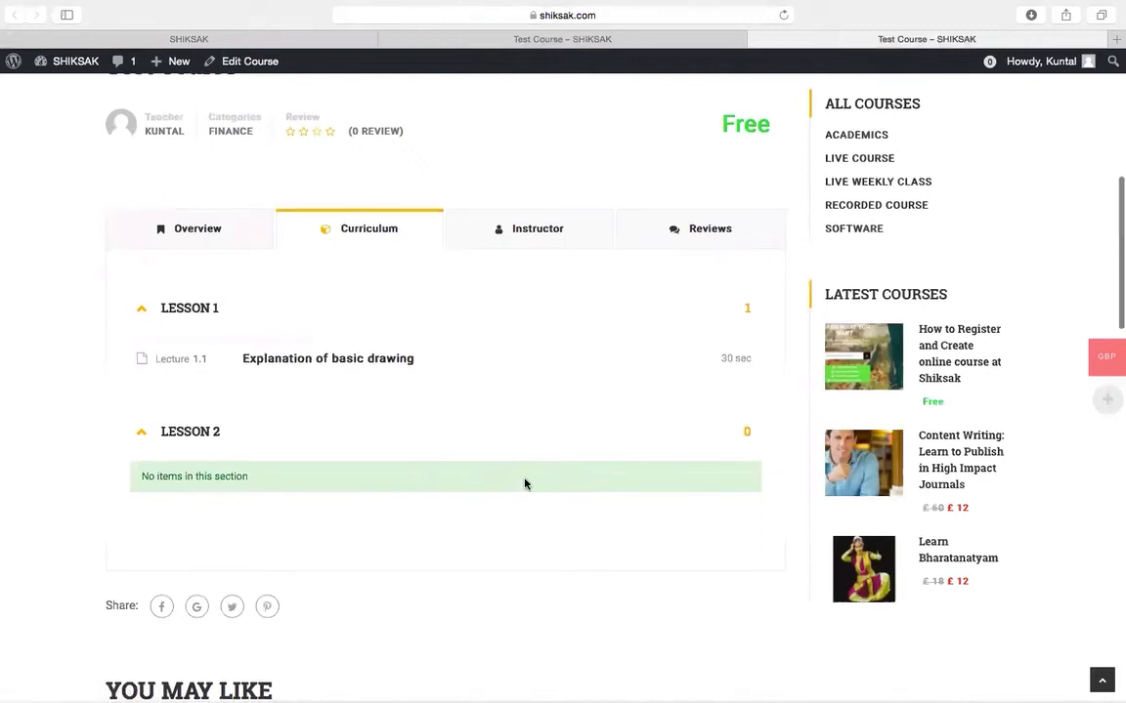
Step: View the teacher's profile card in the Instructor section, then reopen the Curriculum listing
left_click(529, 236)
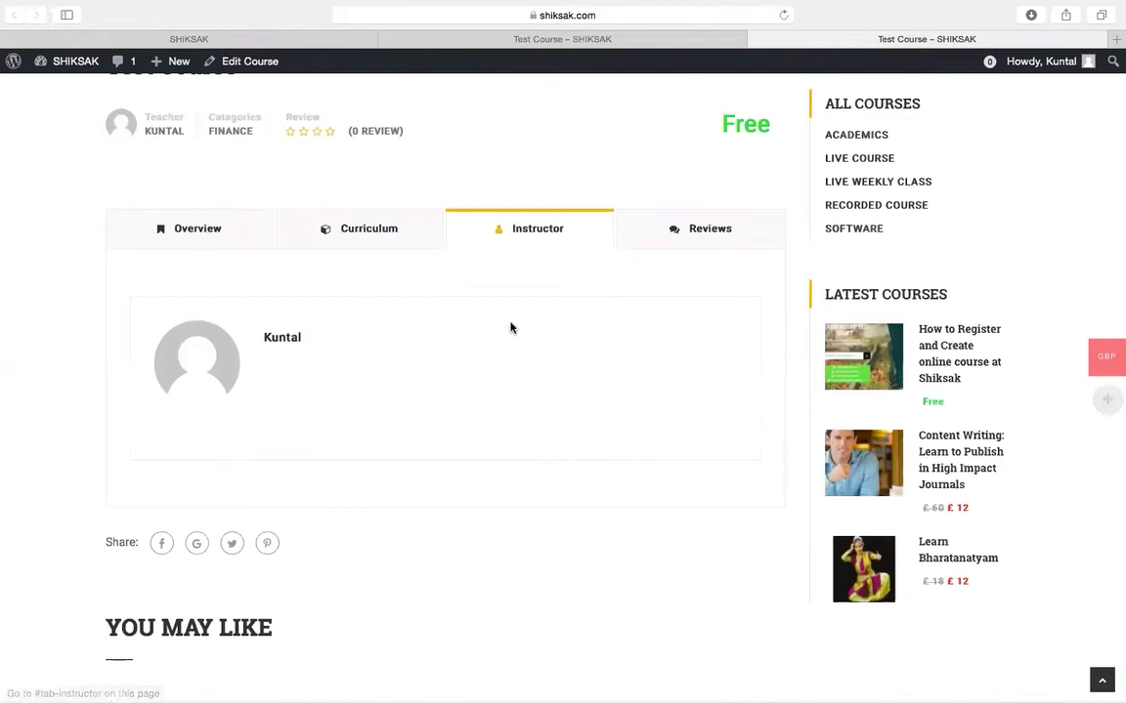
scroll(510, 328, "down", 1)
scroll(510, 327, "down", 3)
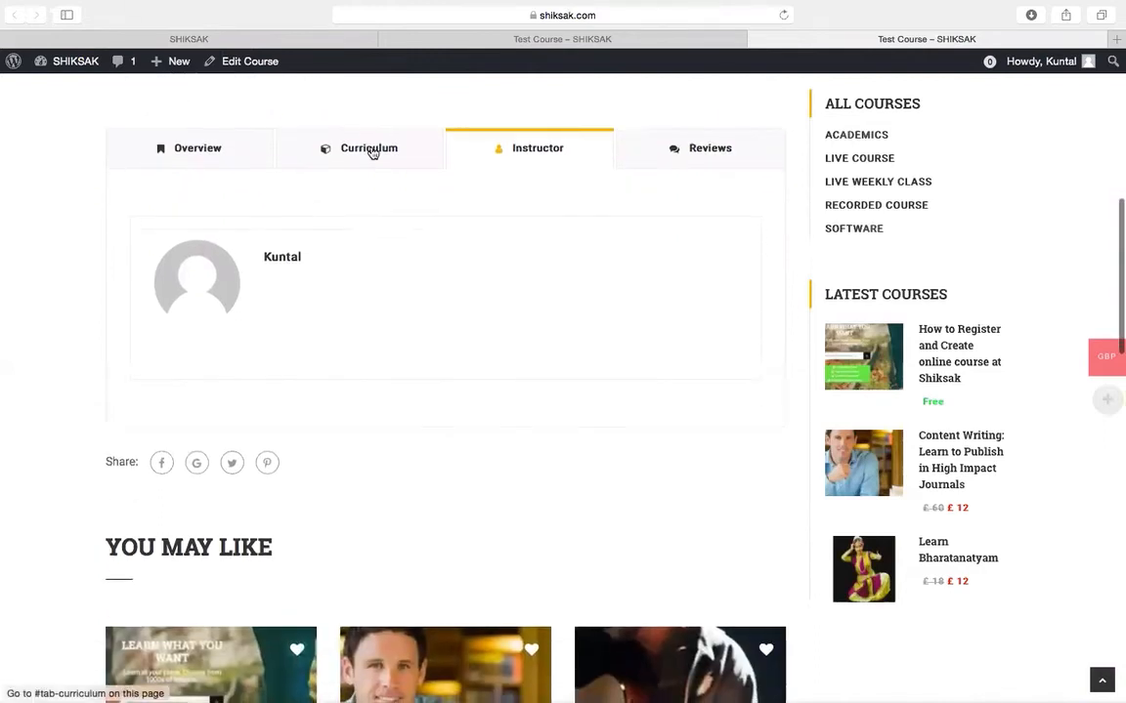
left_click(369, 149)
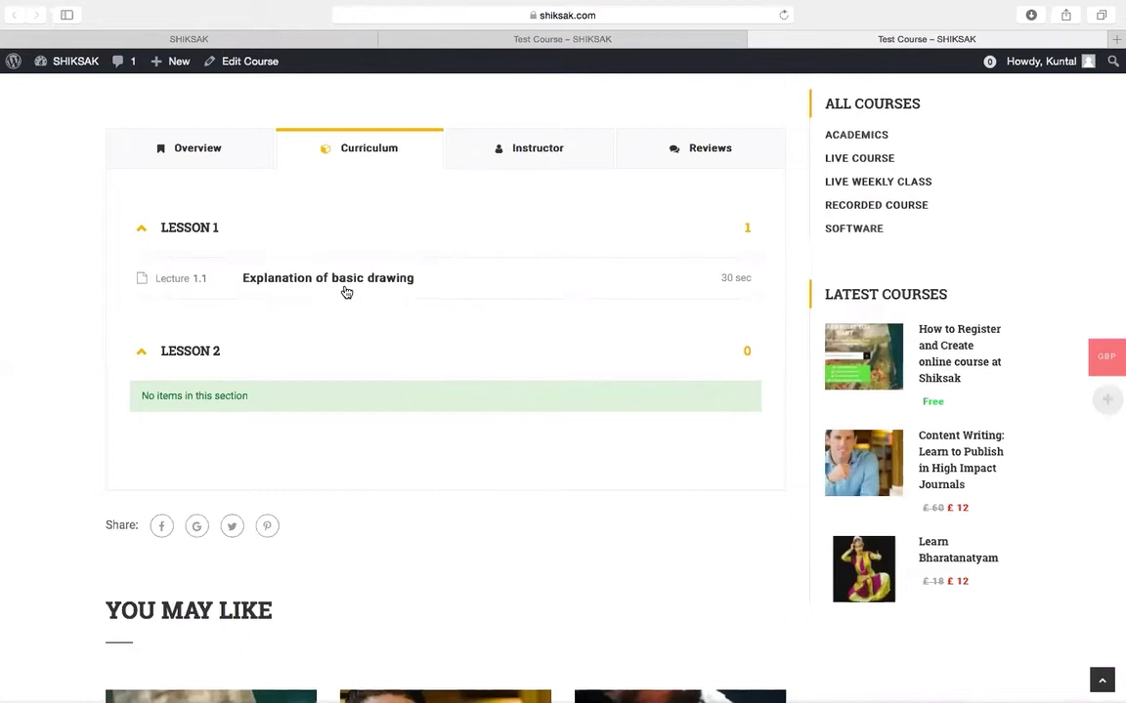
Step: Switch back to the course editor and scan its general details
left_click(188, 42)
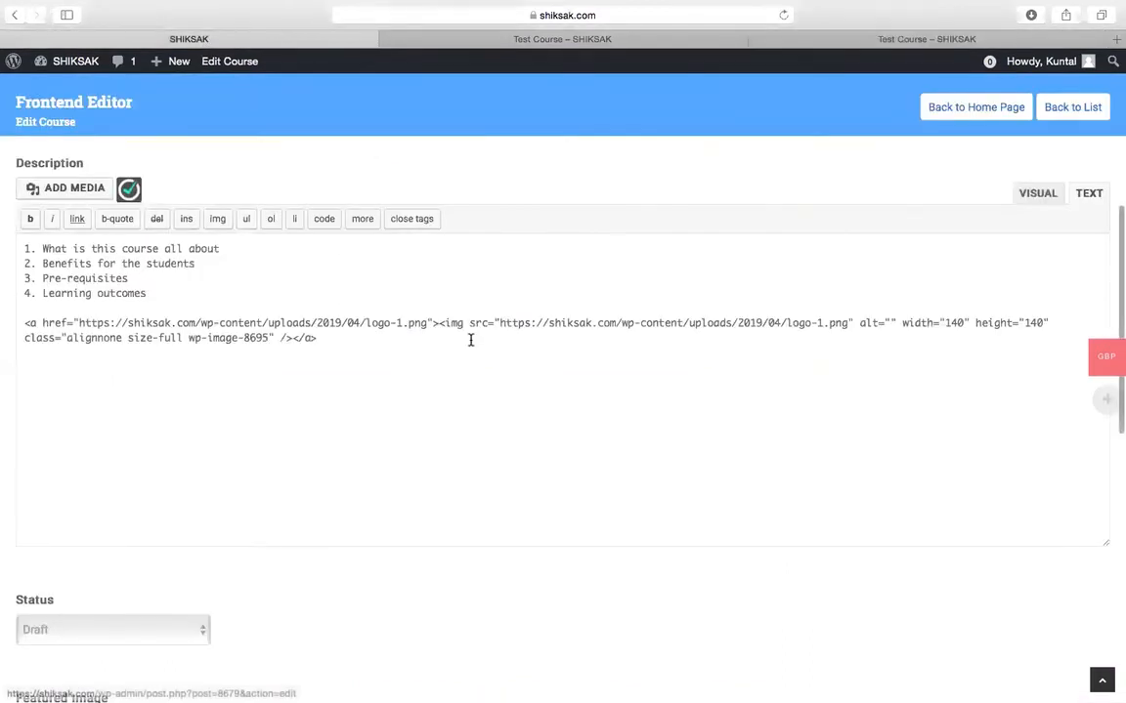
scroll(469, 459, "down", 4)
scroll(469, 459, "up", 5)
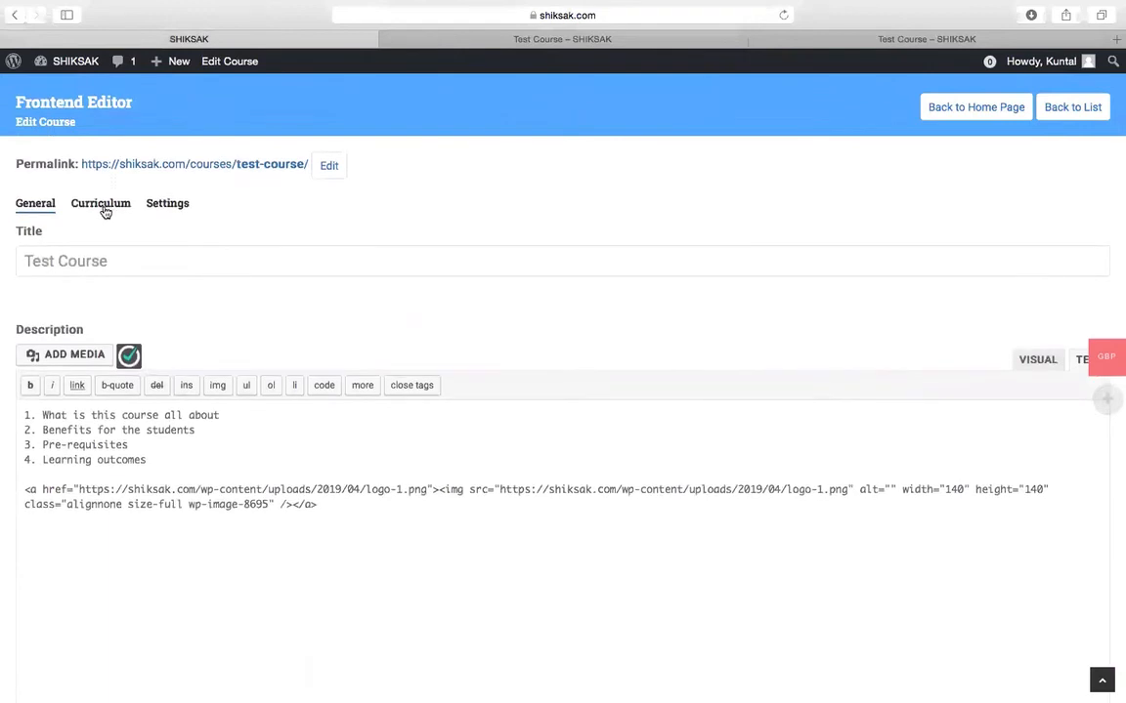
Step: Scroll through Lesson 1 and Lesson 2 in the editor's curriculum, then bring up Course Settings
left_click(104, 210)
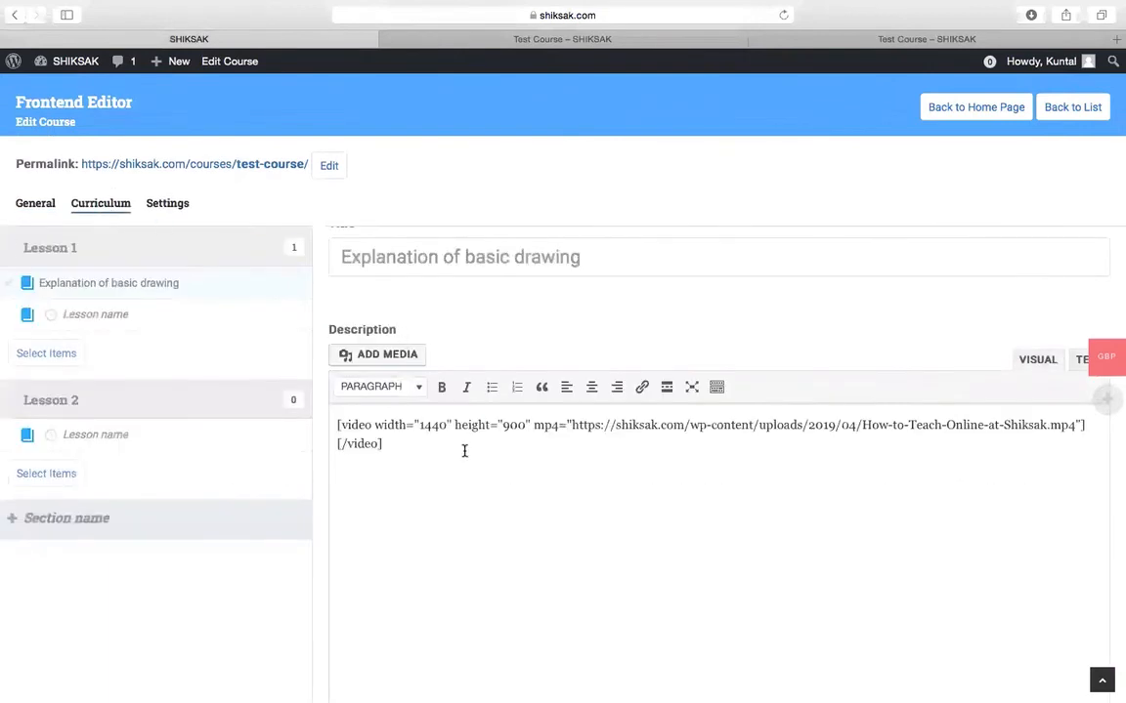
scroll(462, 451, "down", 2)
scroll(464, 451, "down", 1)
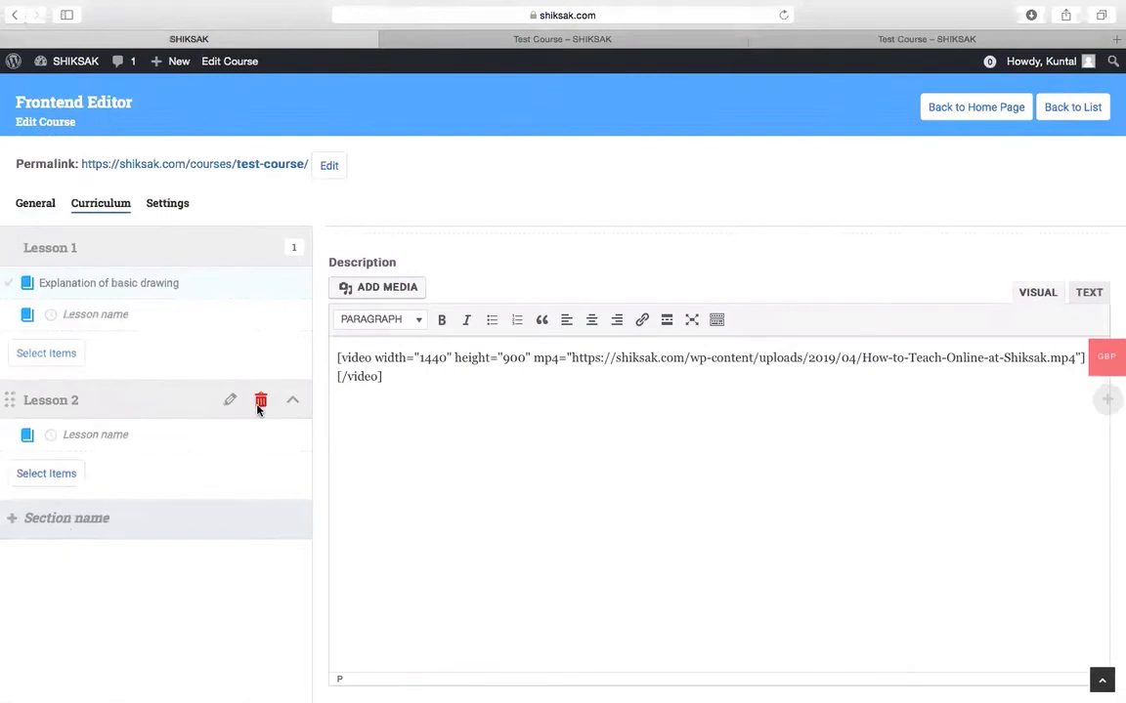
scroll(547, 457, "down", 8)
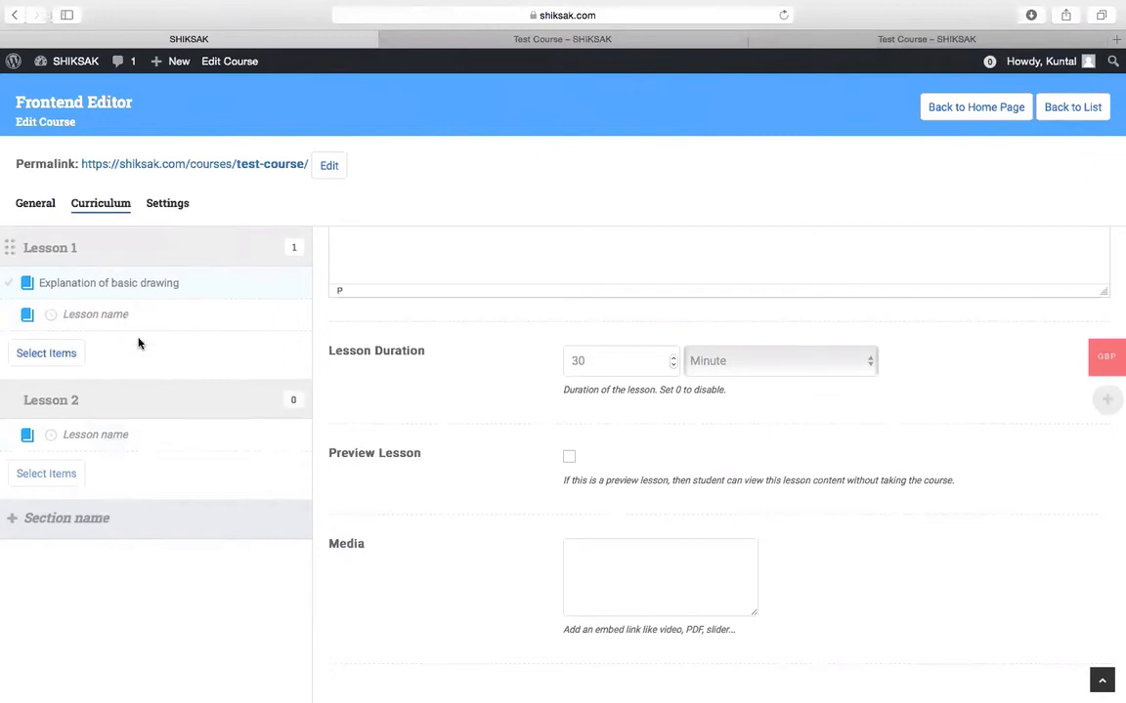
left_click(172, 205)
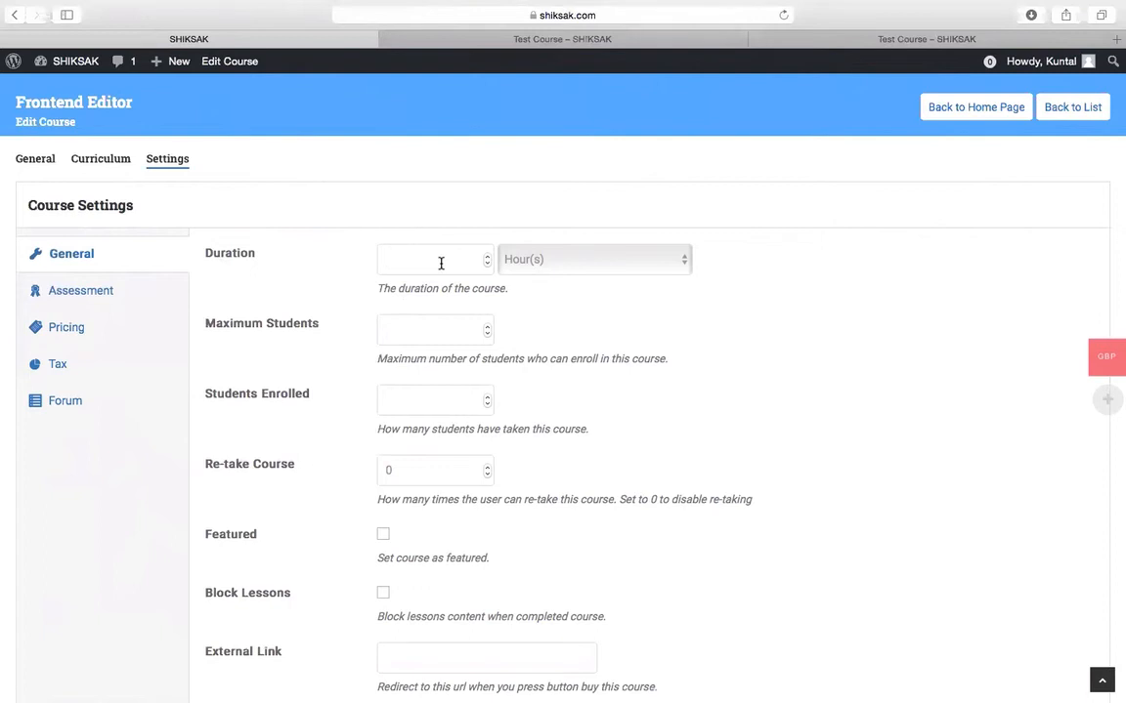
Step: Type 2 into the settings form and set Maximum Students to 100
type("2")
left_click(415, 332)
type("1000")
Step: Show the Assessment section: results evaluated via lessons, passing condition 80%
scroll(717, 436, "down", 5)
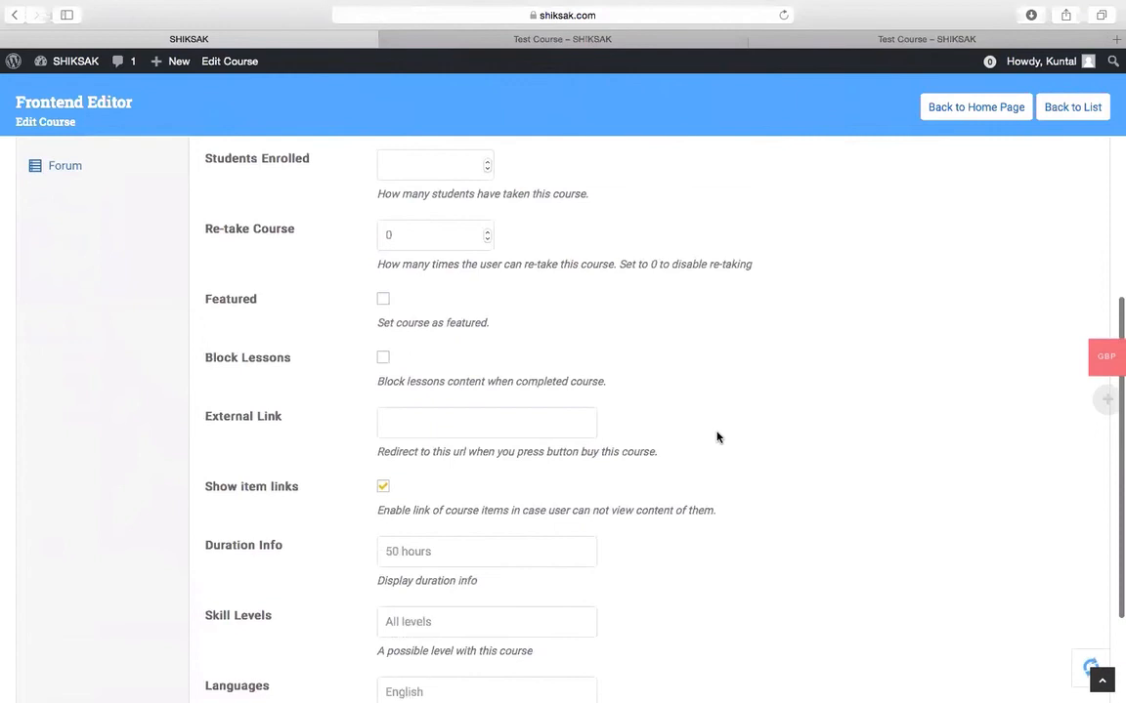
scroll(658, 394, "down", 2)
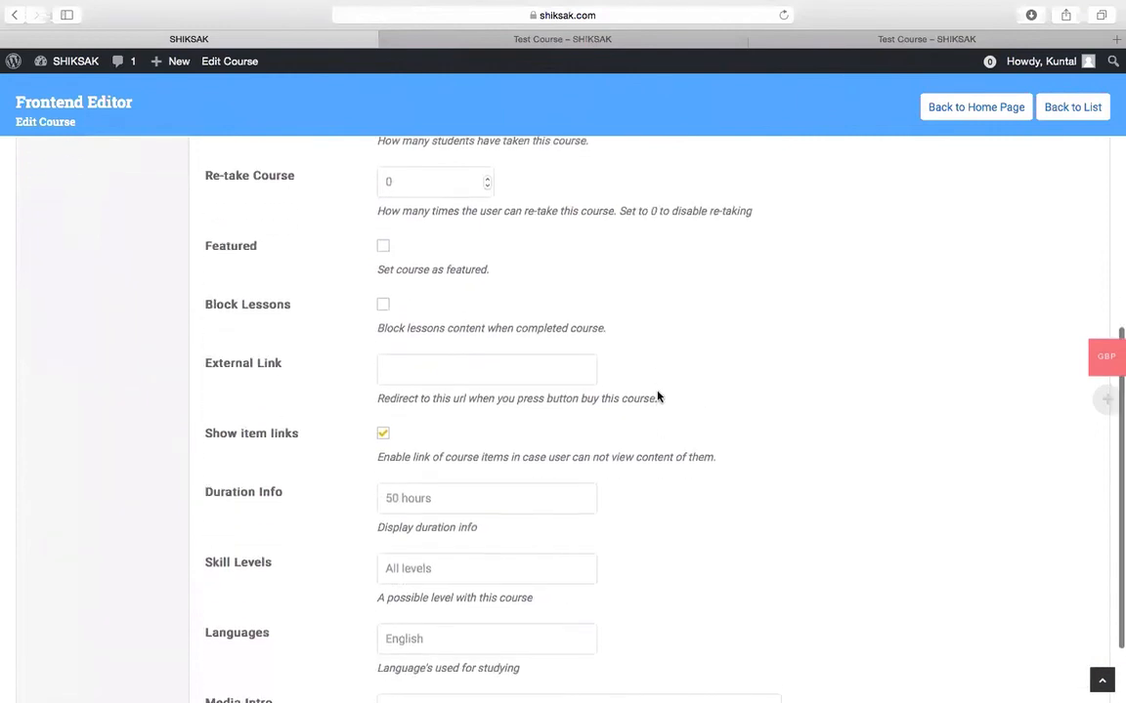
scroll(657, 395, "down", 1)
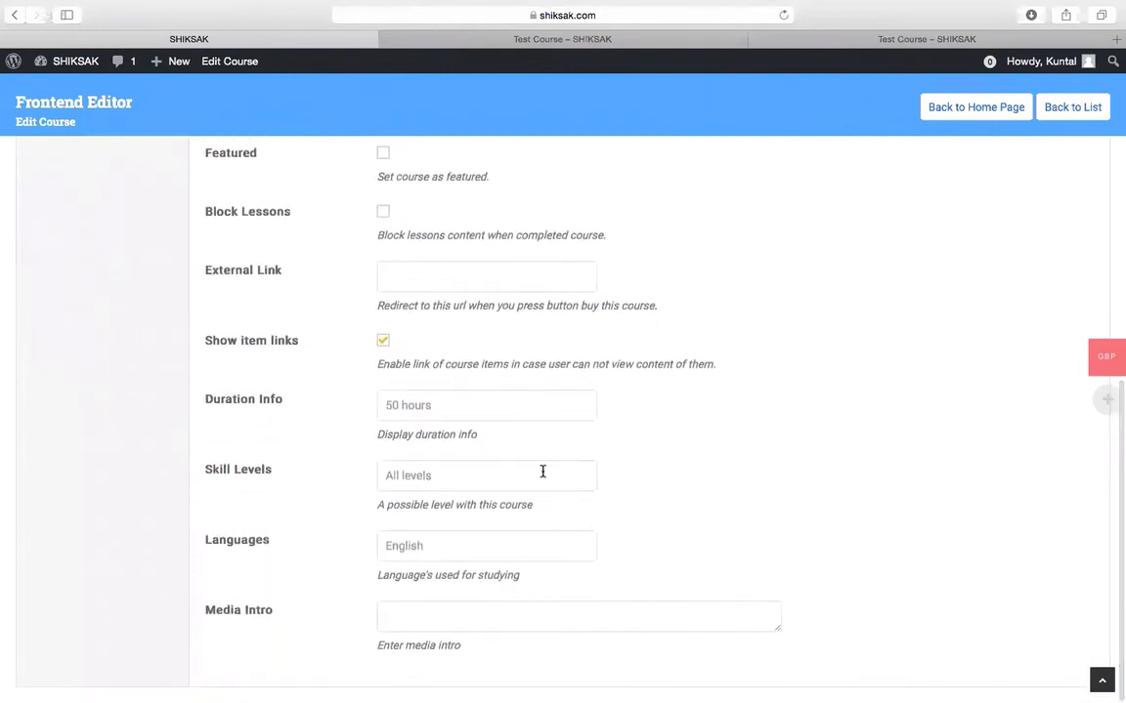
scroll(488, 532, "up", 5)
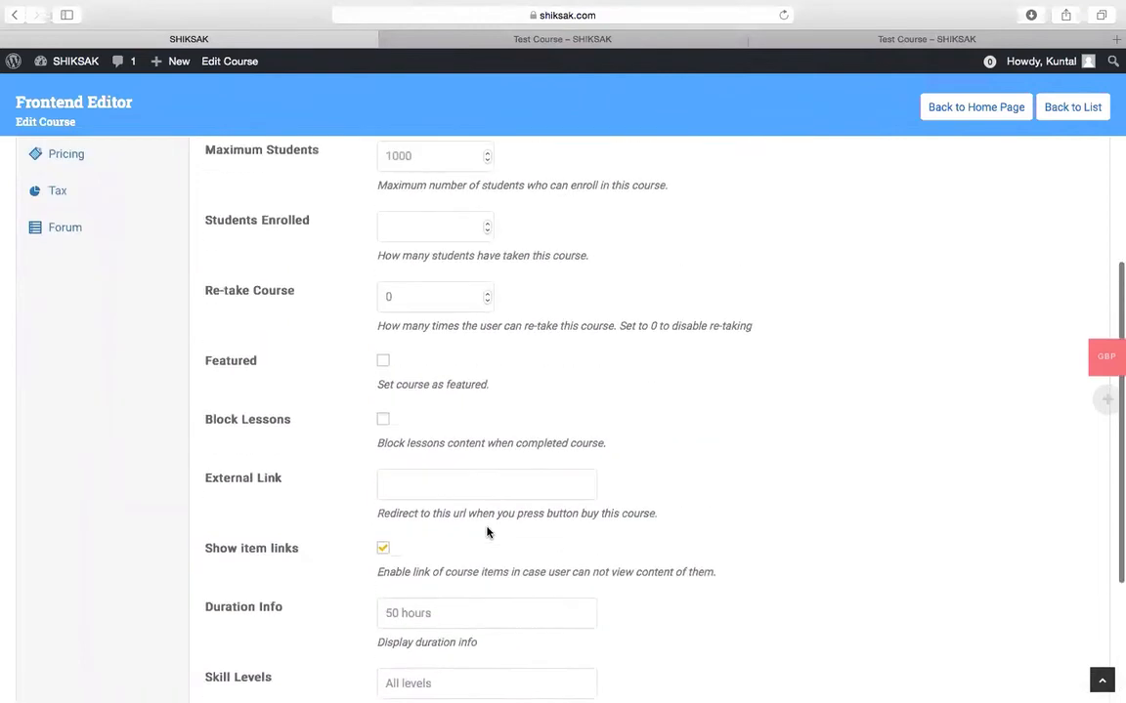
scroll(486, 532, "up", 4)
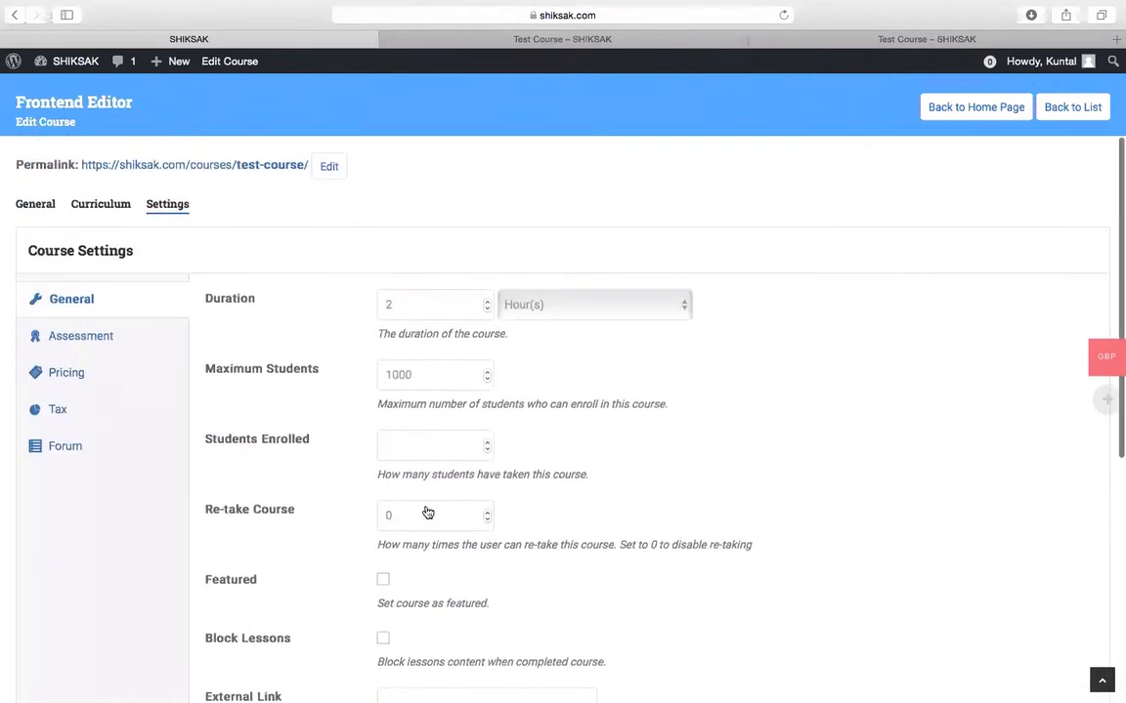
left_click(83, 337)
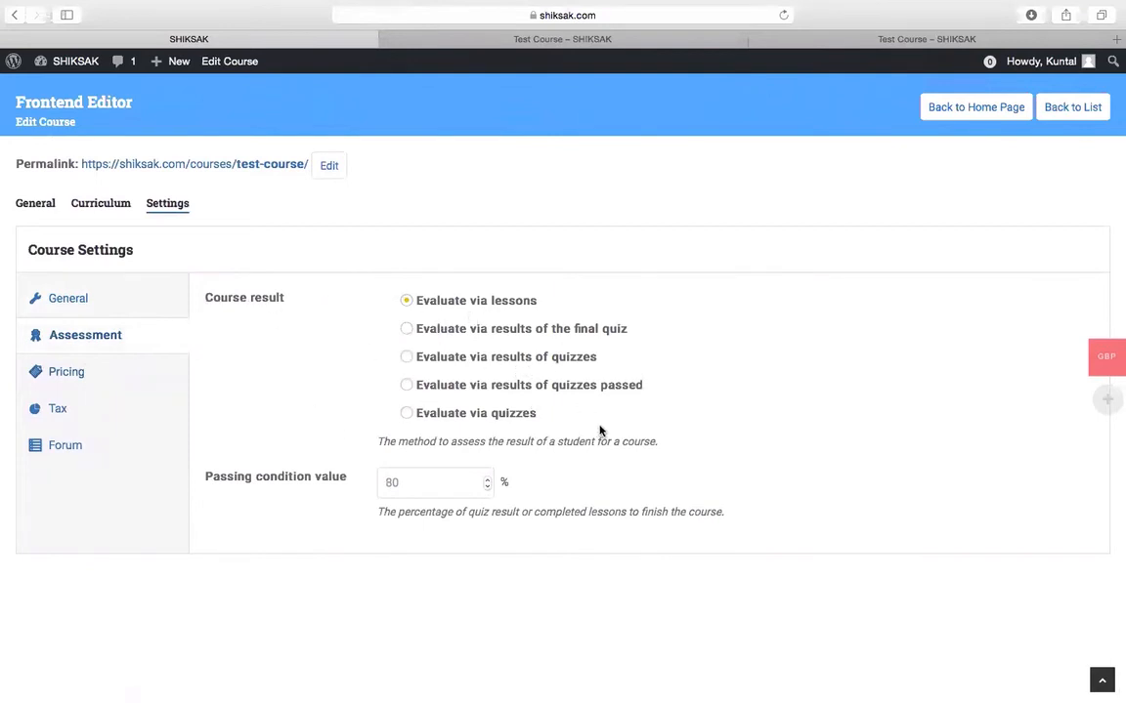
Step: In Pricing, enter a price of 1000 and a sale price of 800
left_click(84, 379)
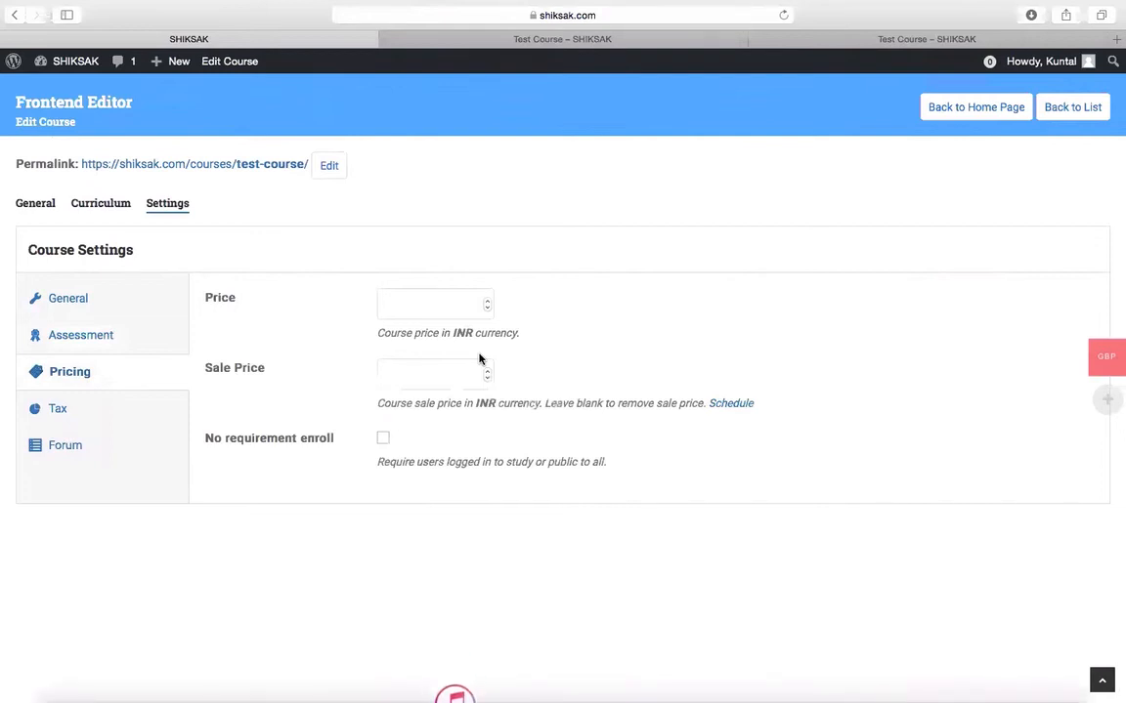
mouse_move(1109, 360)
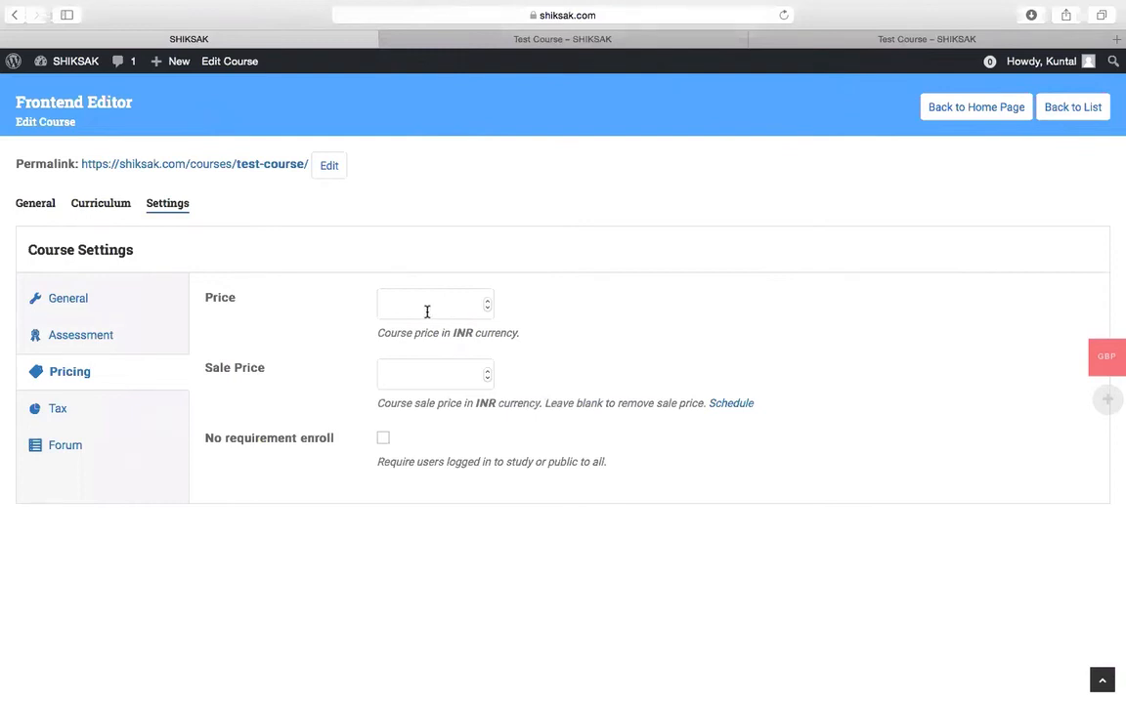
type("1")
left_click(425, 374)
type("800")
Step: Pick logo.png from the Media Library as the course's featured image
left_click(34, 205)
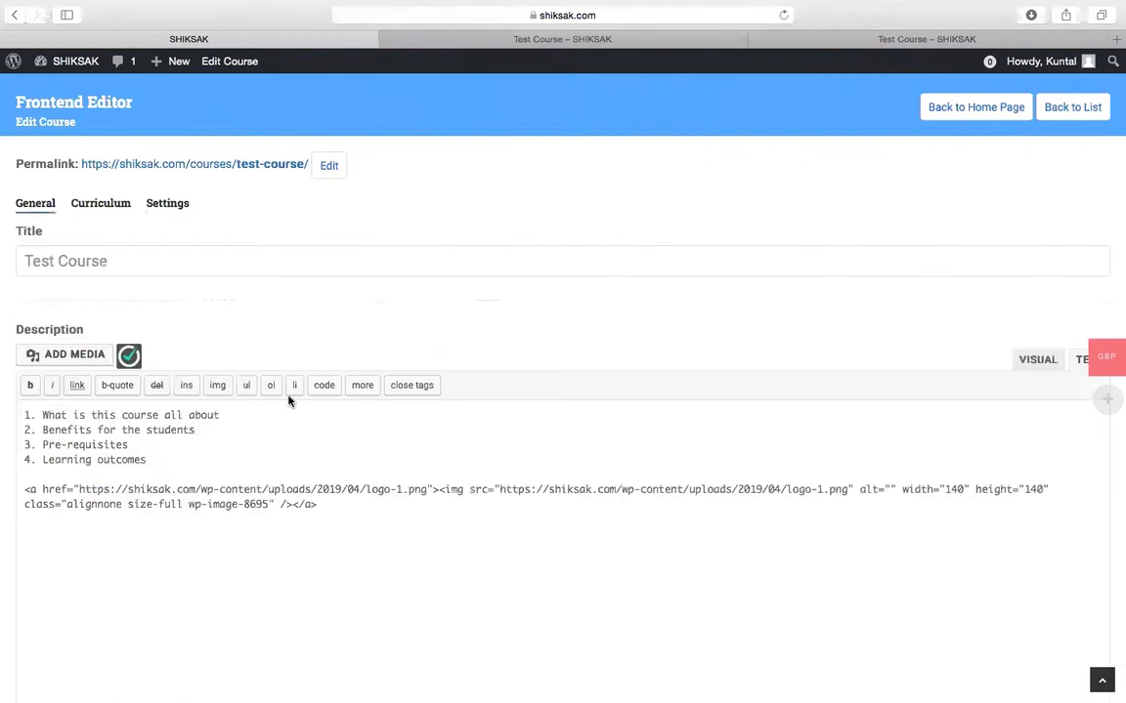
scroll(289, 401, "down", 10)
scroll(235, 411, "down", 2)
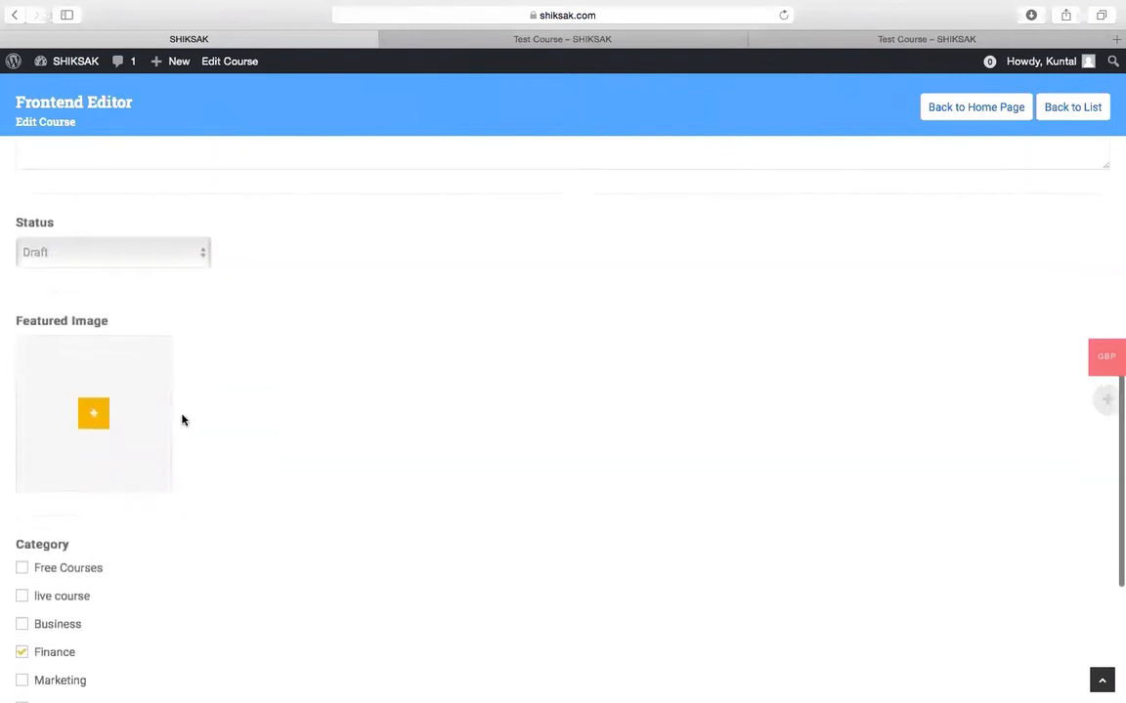
left_click(98, 415)
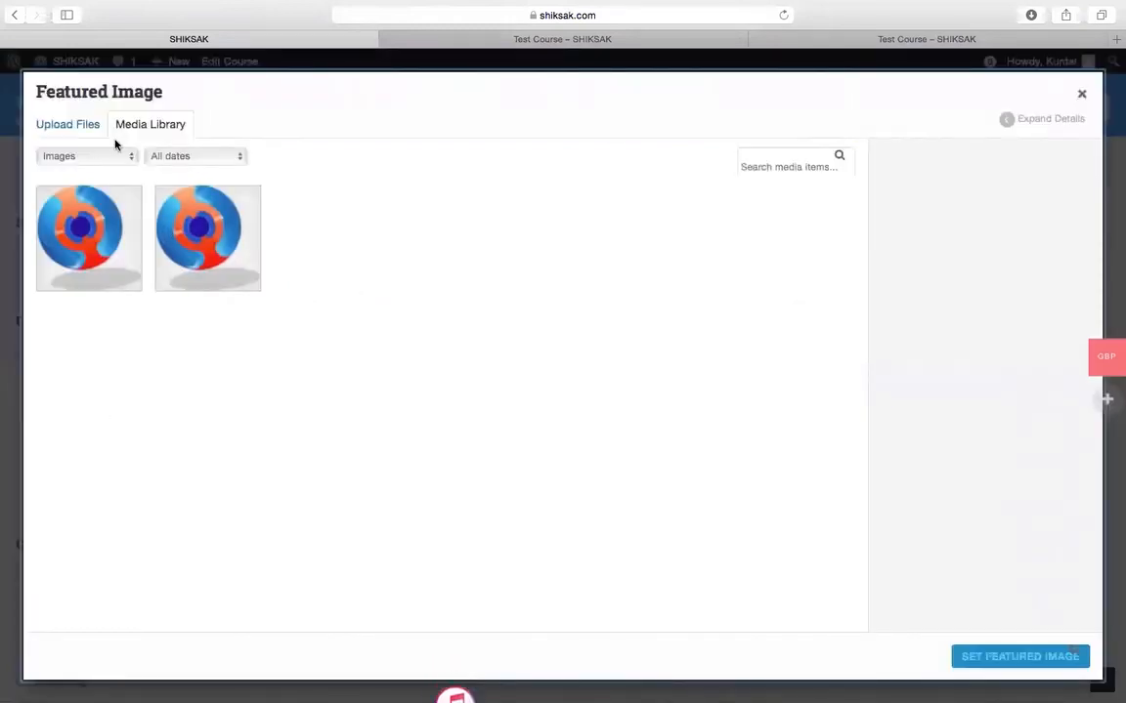
left_click(230, 247)
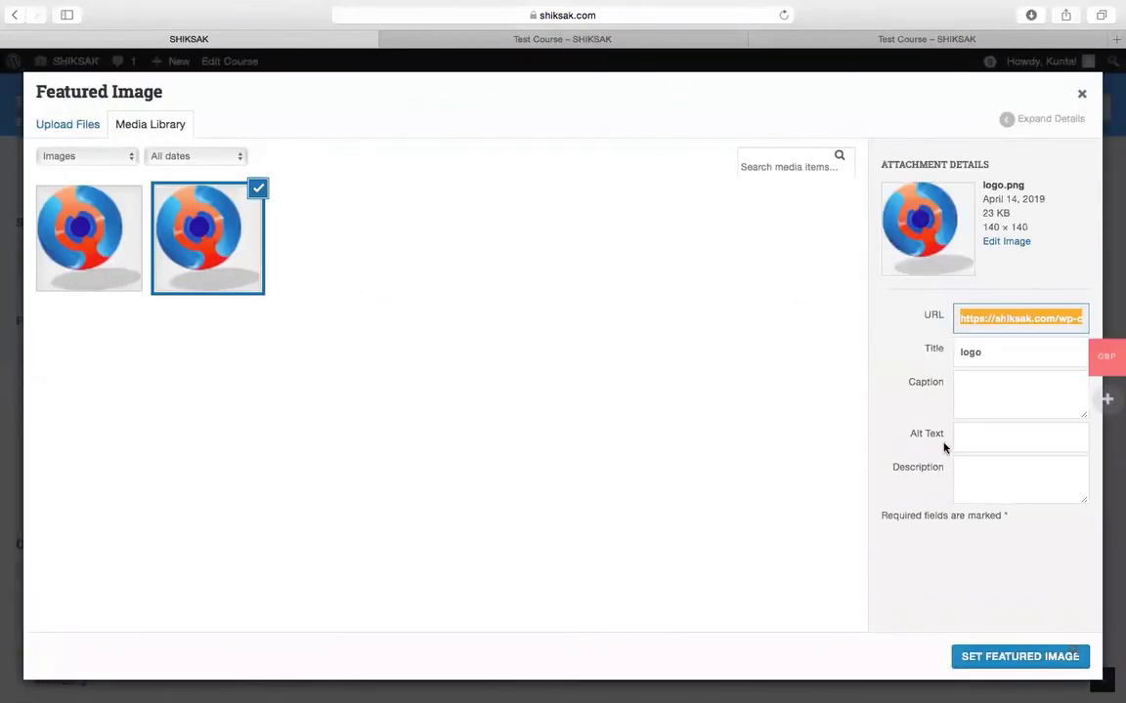
left_click(1012, 657)
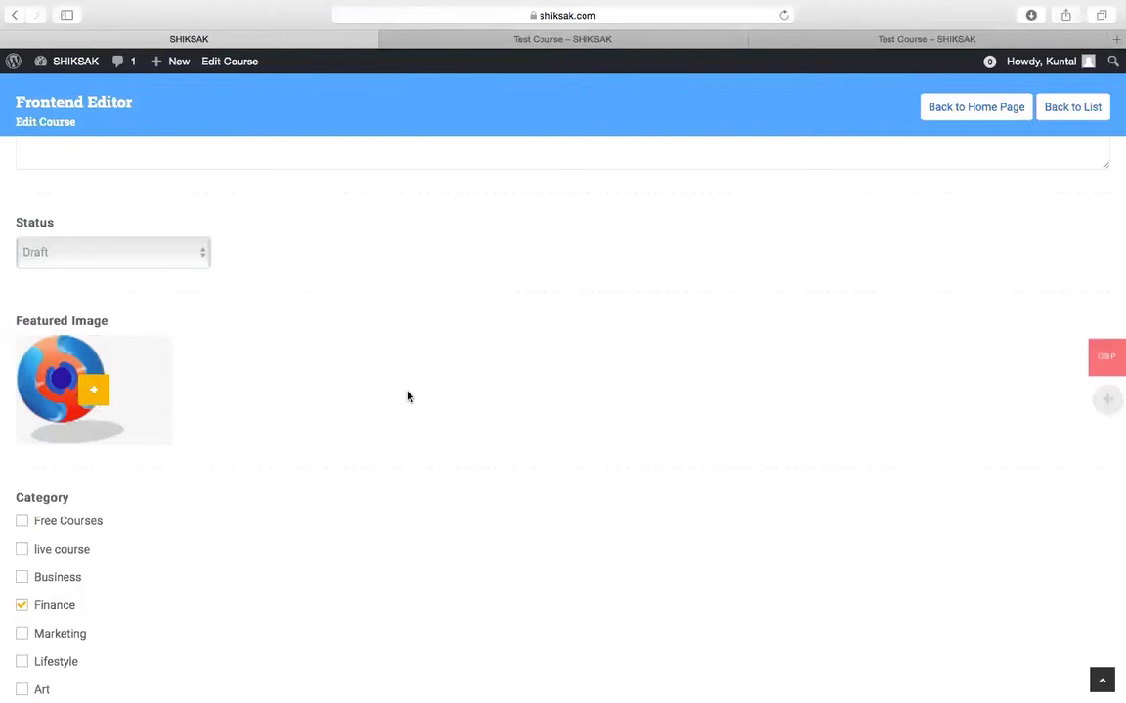
Step: Switch the course's Status dropdown from Draft to Pending Review
scroll(407, 396, "down", 5)
scroll(407, 394, "up", 15)
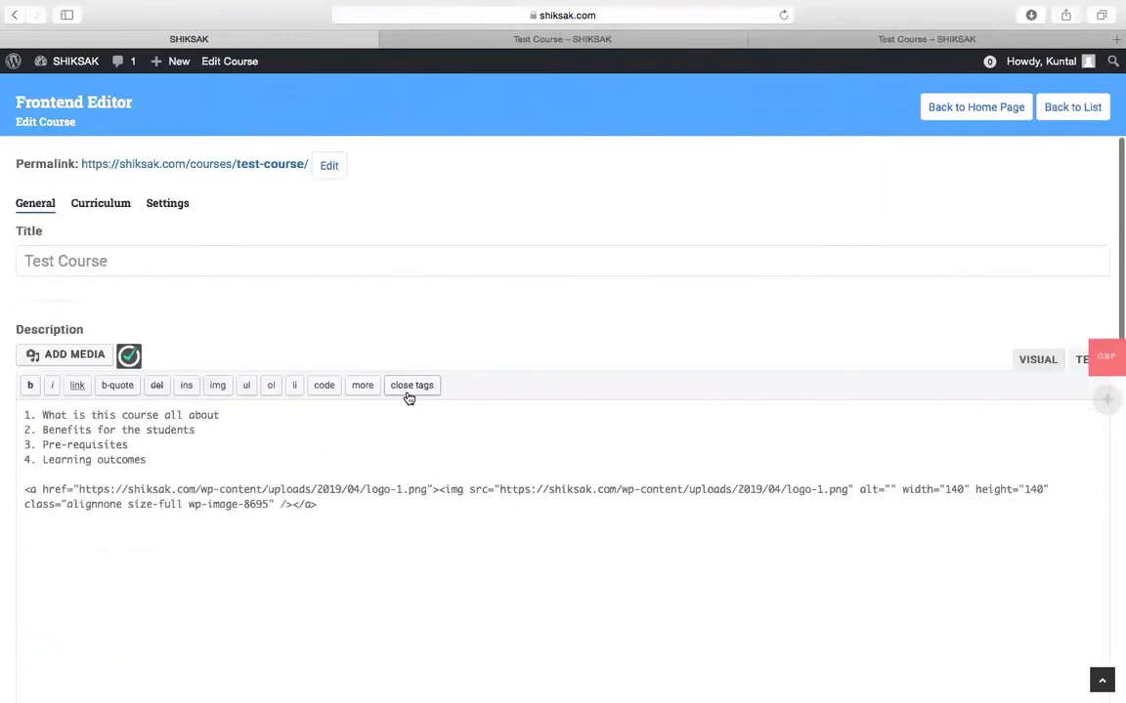
scroll(408, 395, "down", 10)
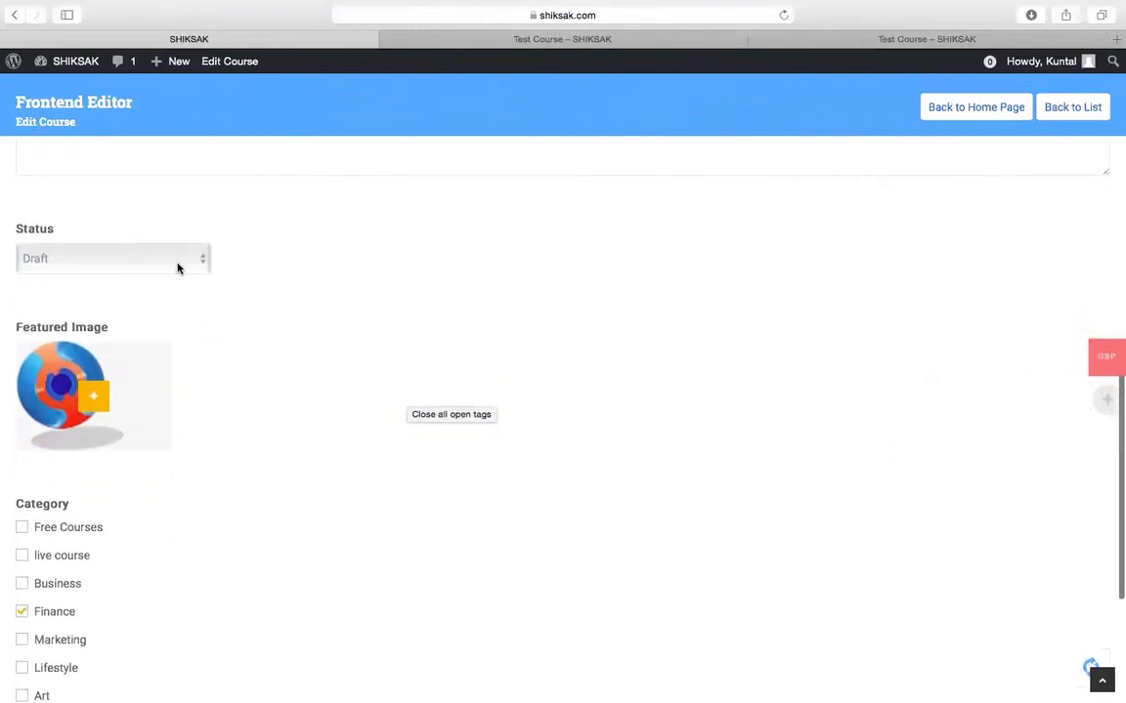
left_click(136, 260)
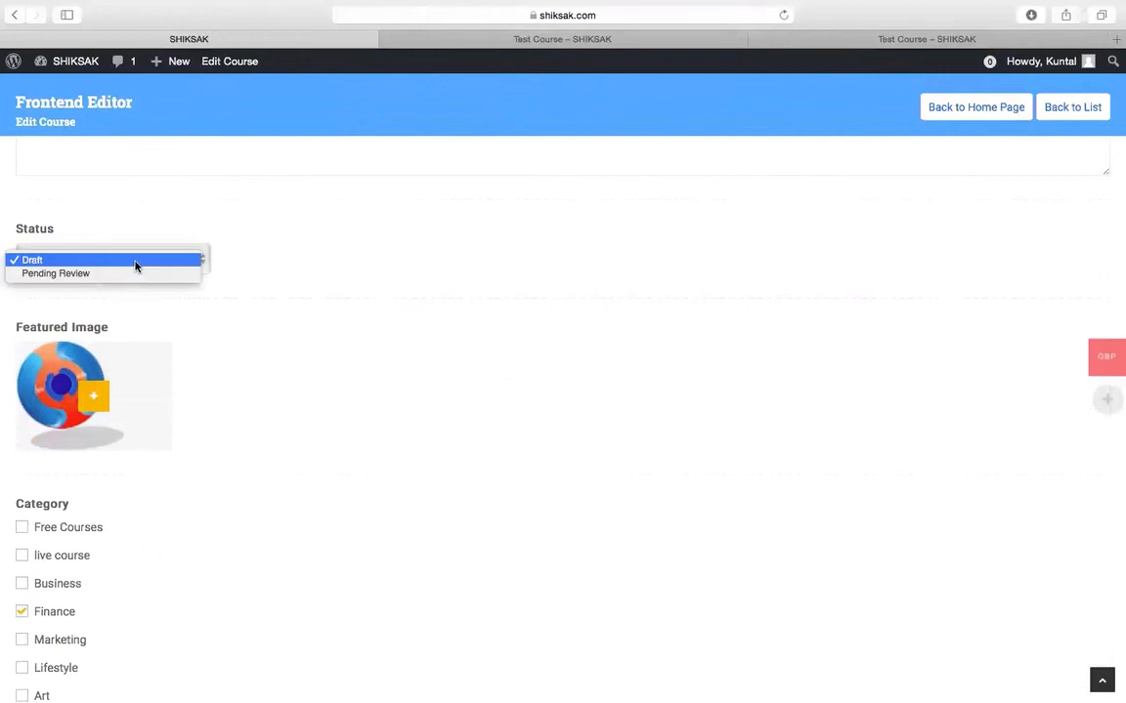
left_click(113, 275)
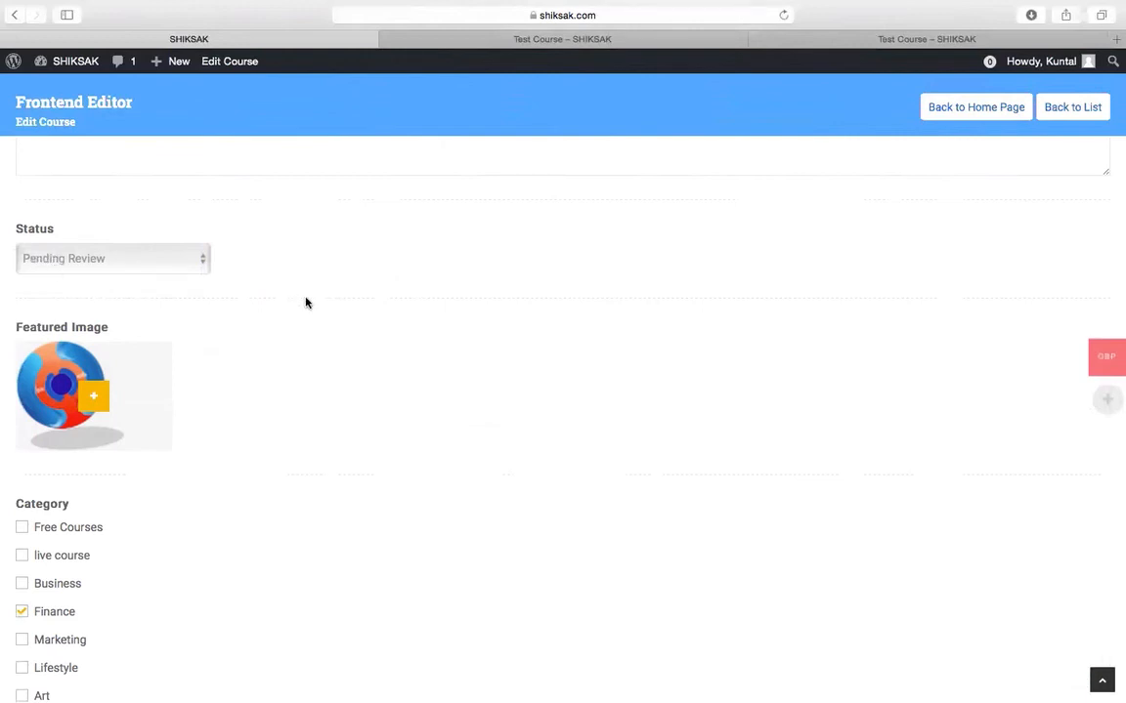
scroll(305, 302, "up", 5)
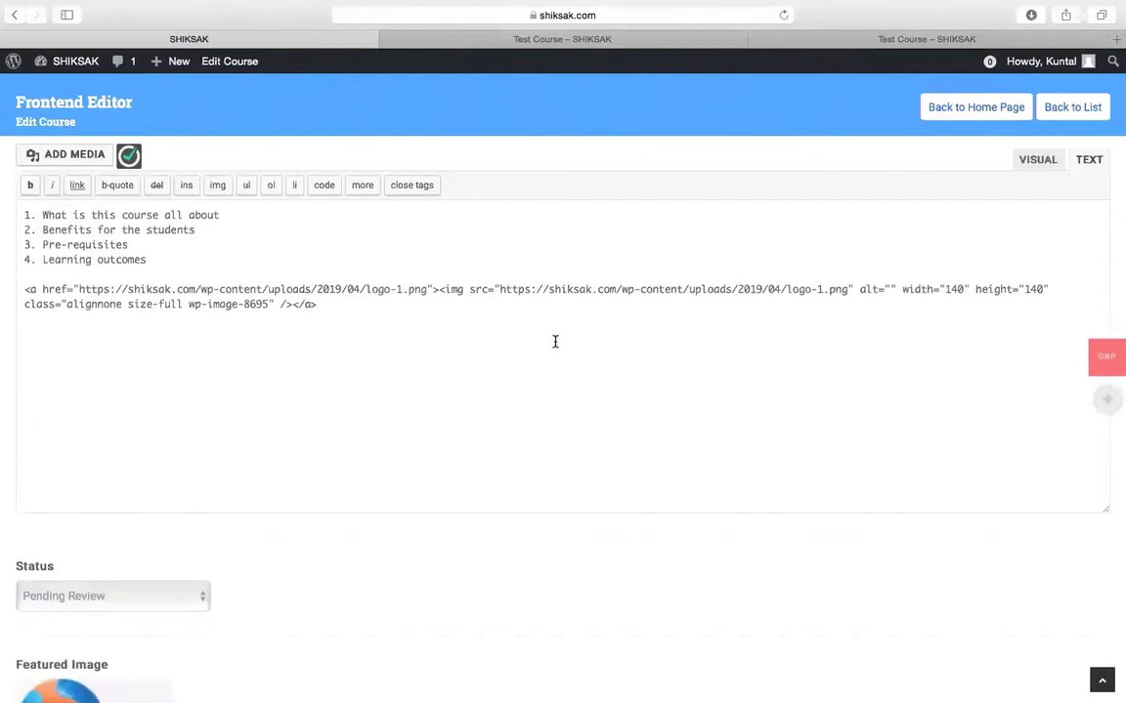
scroll(555, 341, "up", 4)
Step: Open the course permalink in a new tab and scroll the live course page
right_click(214, 166)
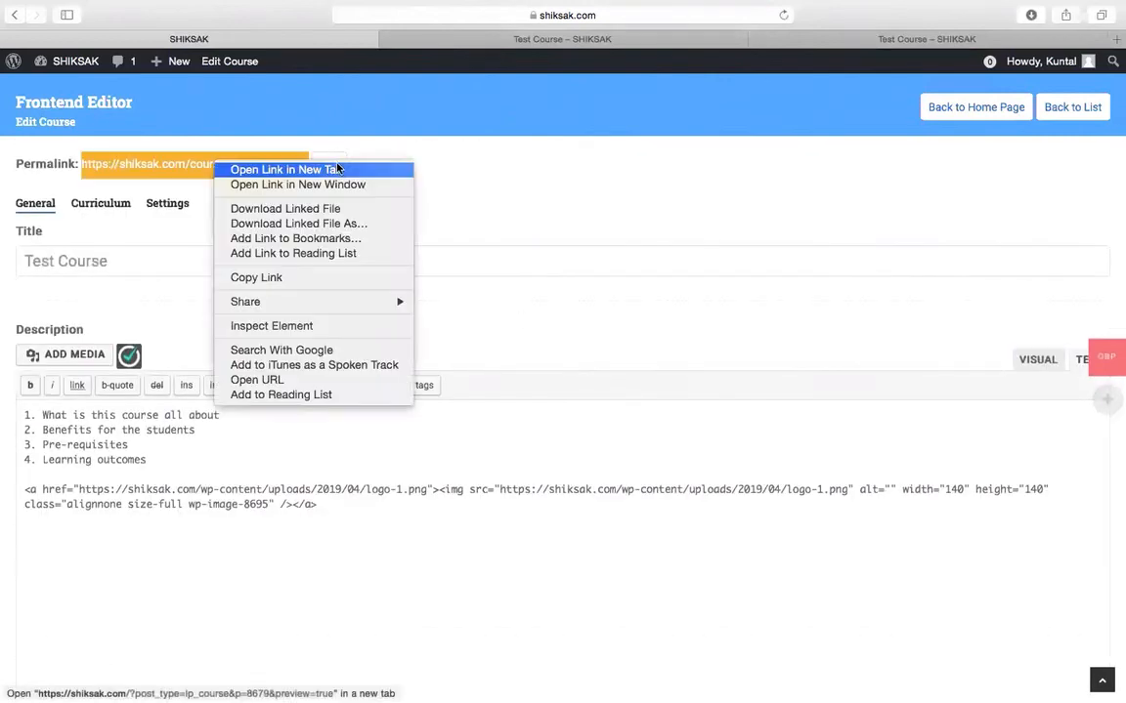
left_click(336, 169)
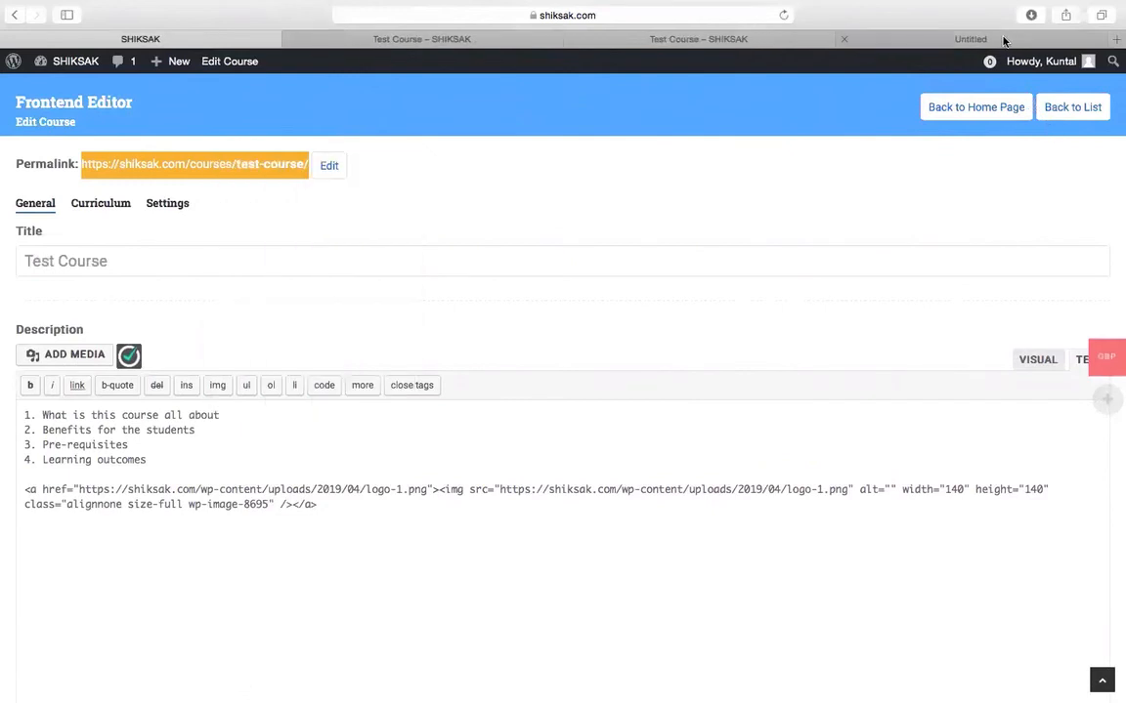
left_click(1004, 40)
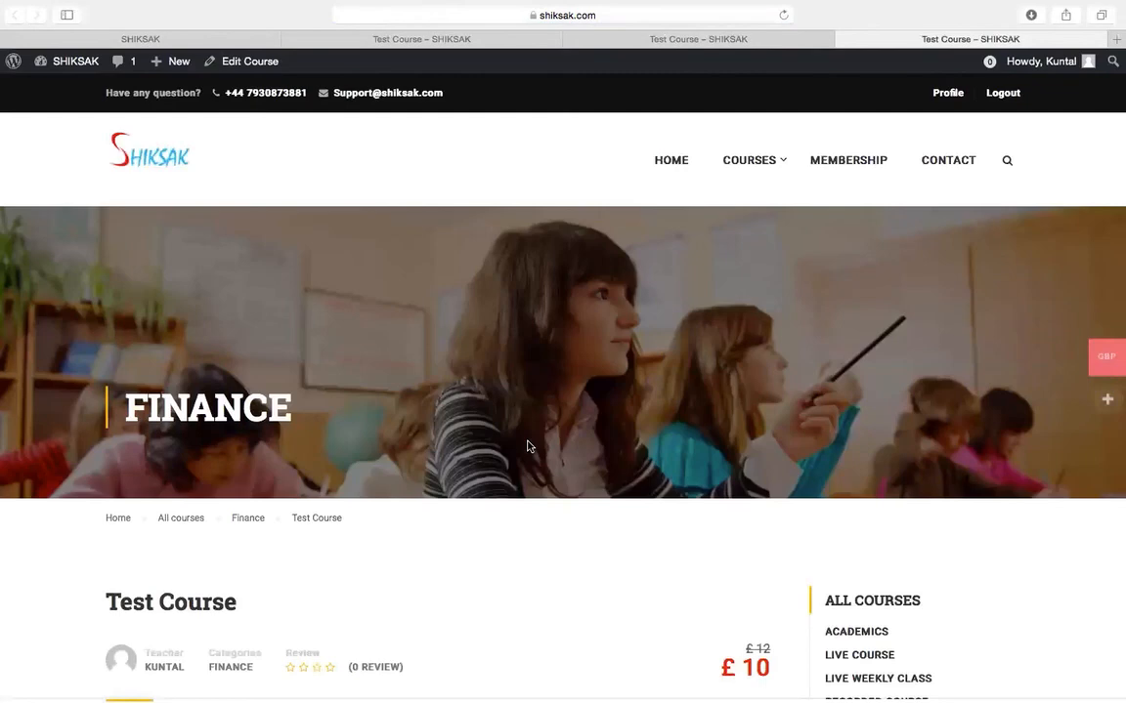
scroll(527, 446, "down", 5)
scroll(527, 447, "down", 1)
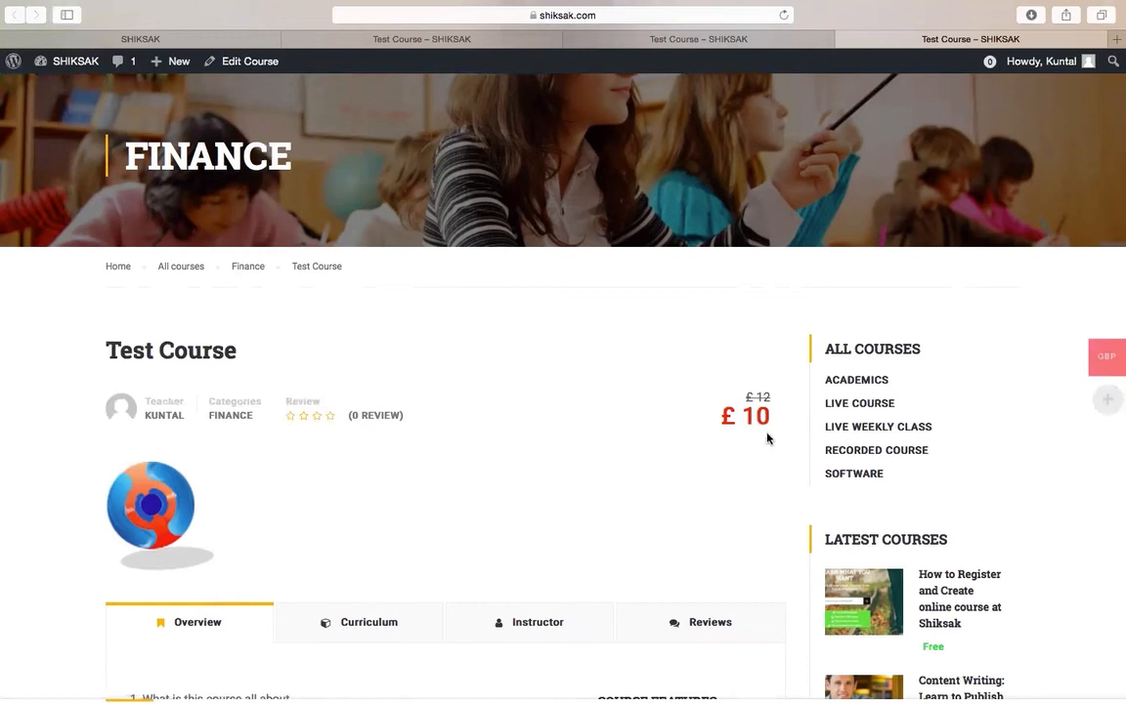
Step: Compare the editor's Course Settings with the preview's £10 sale price, logo and 1 lecture
left_click(153, 39)
left_click(172, 204)
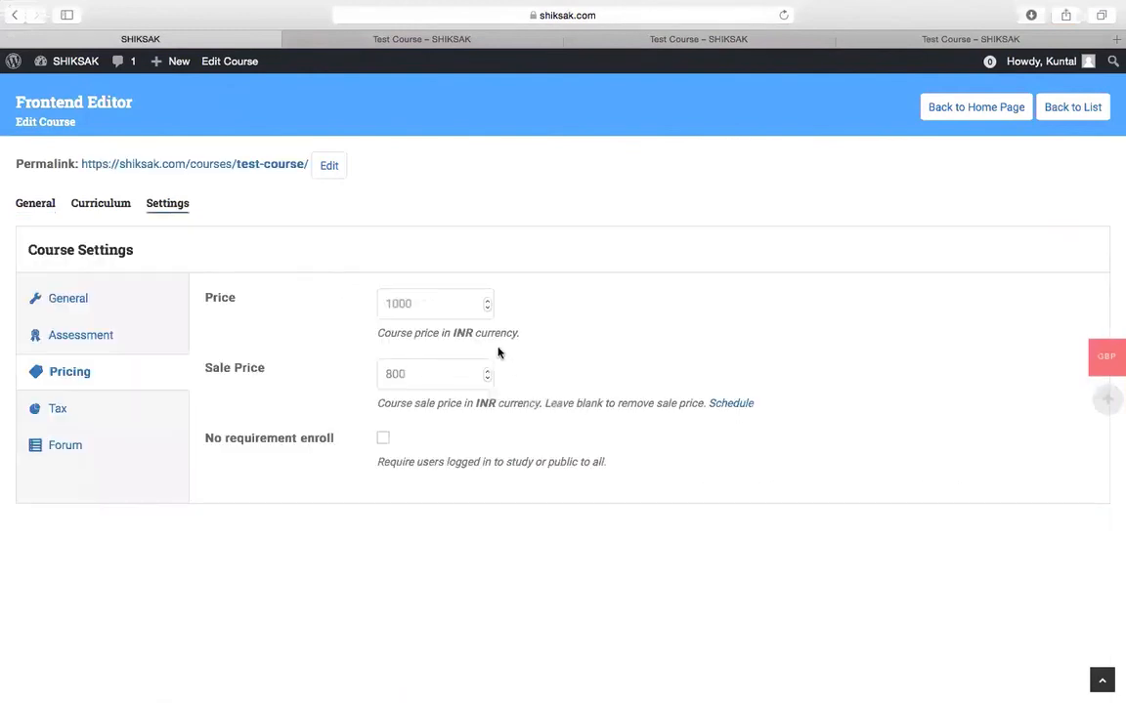
left_click(837, 35)
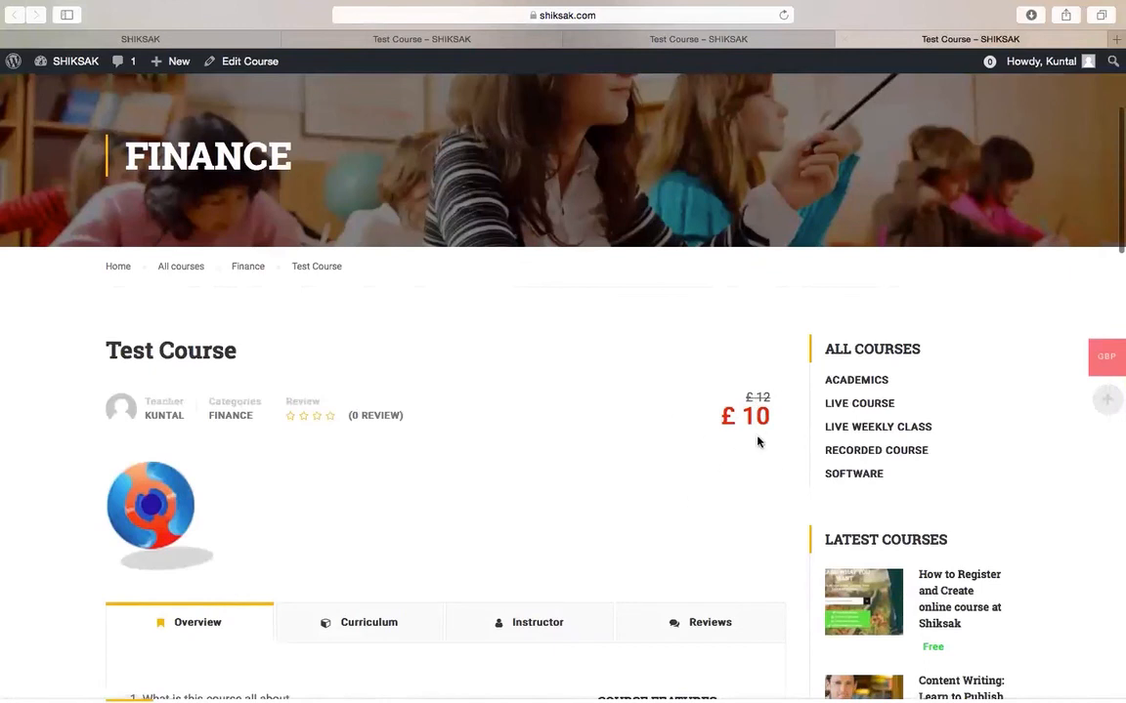
scroll(758, 442, "down", 1)
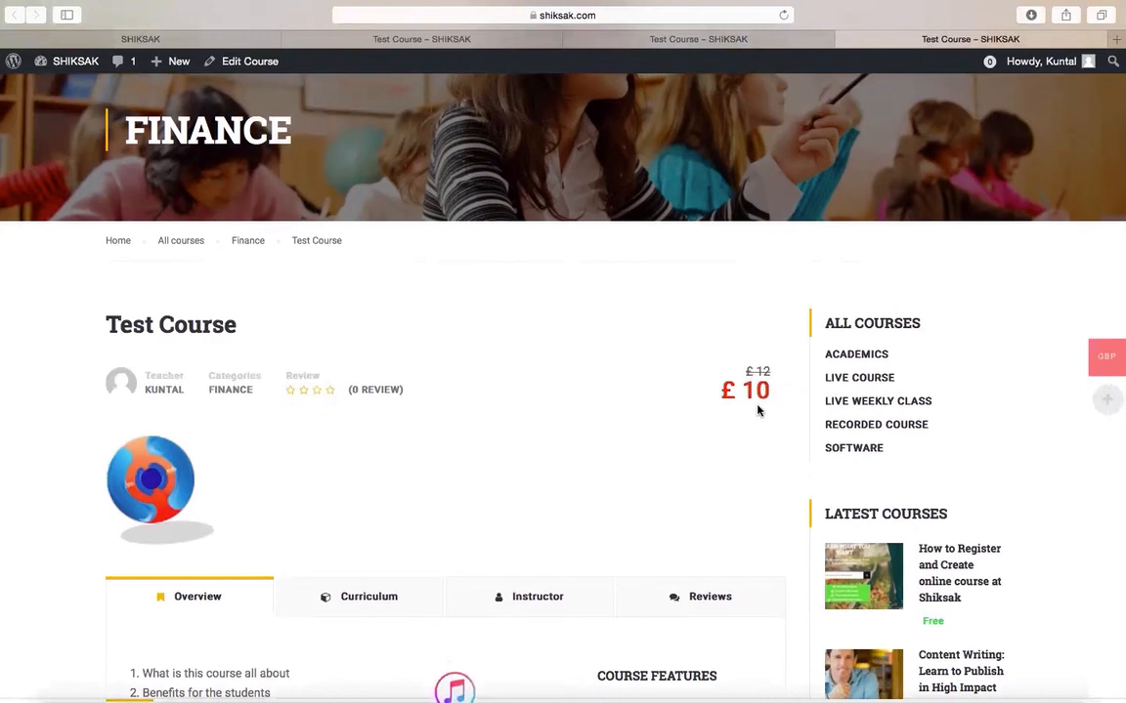
scroll(758, 411, "down", 5)
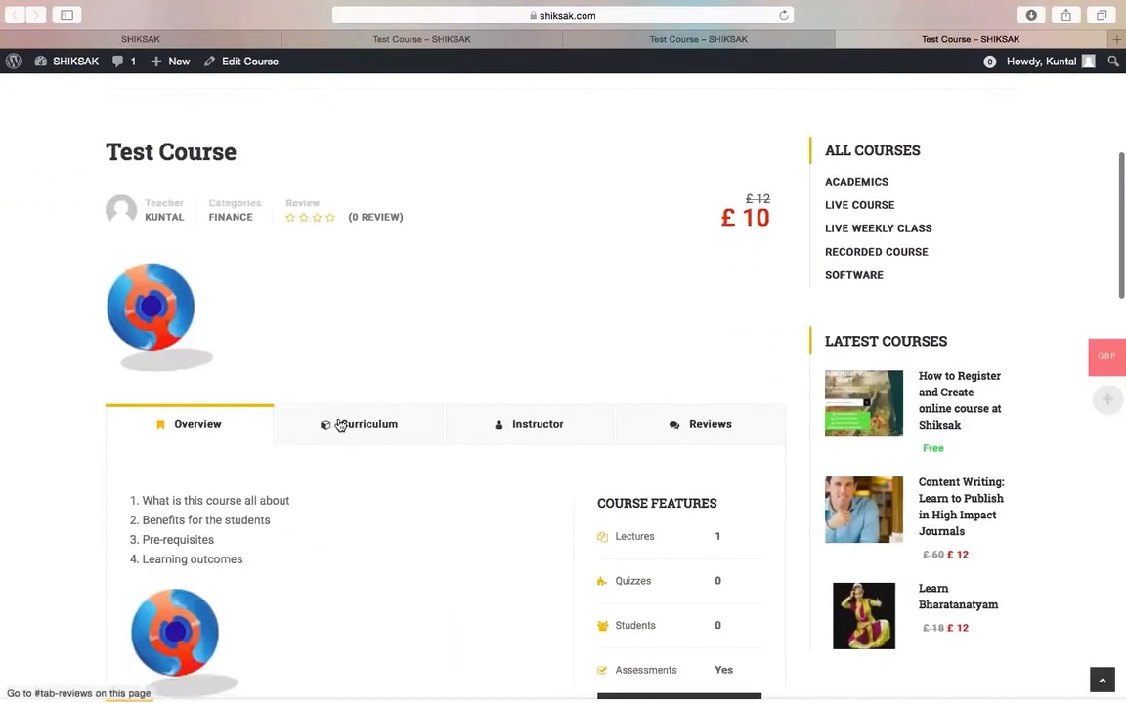
scroll(407, 320, "down", 6)
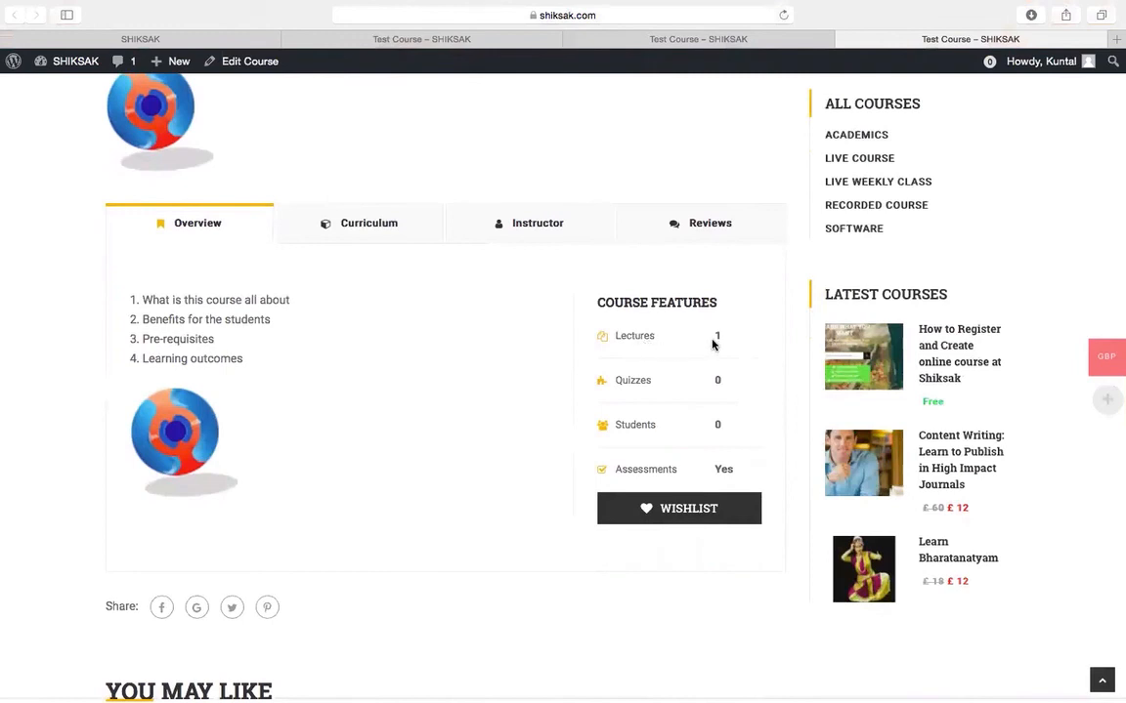
Step: In the editor's curriculum, add a lesson named 'Test 2' under Lesson 2
left_click(170, 39)
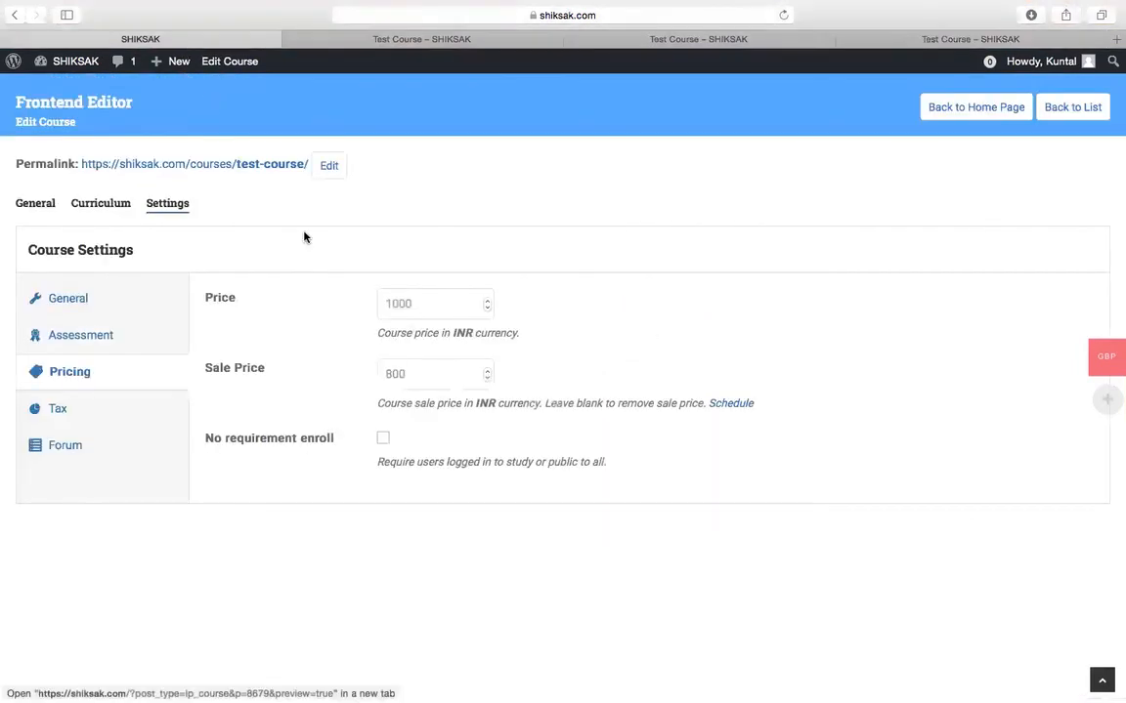
left_click(108, 205)
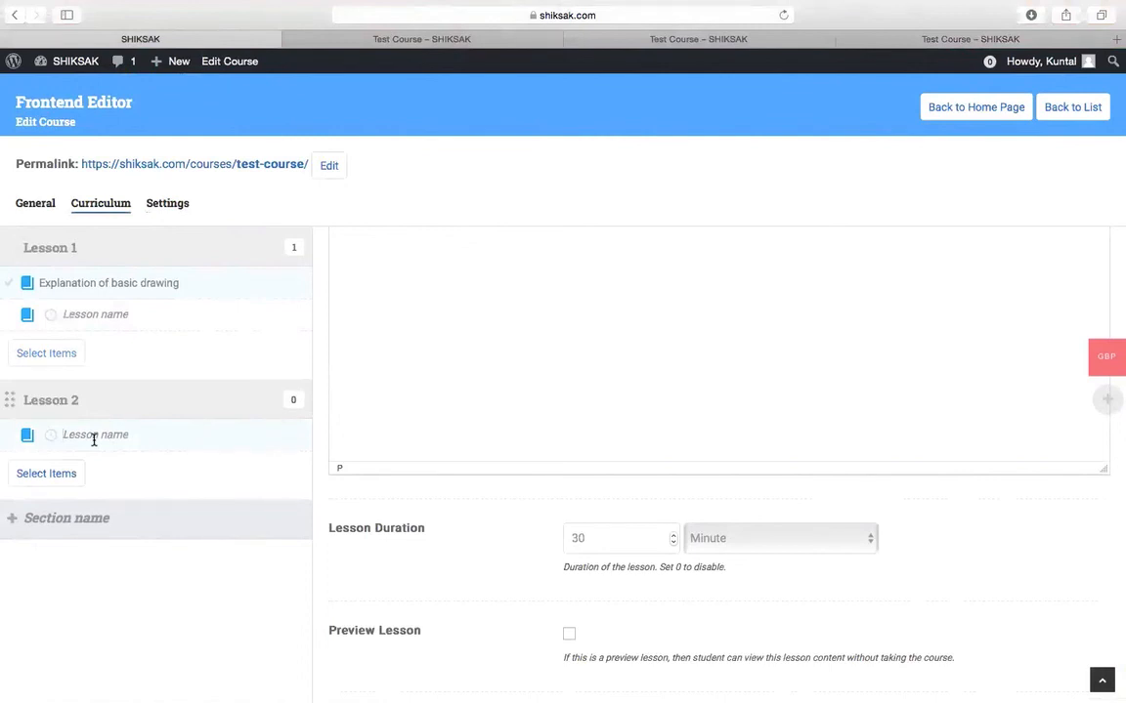
type("Test 2")
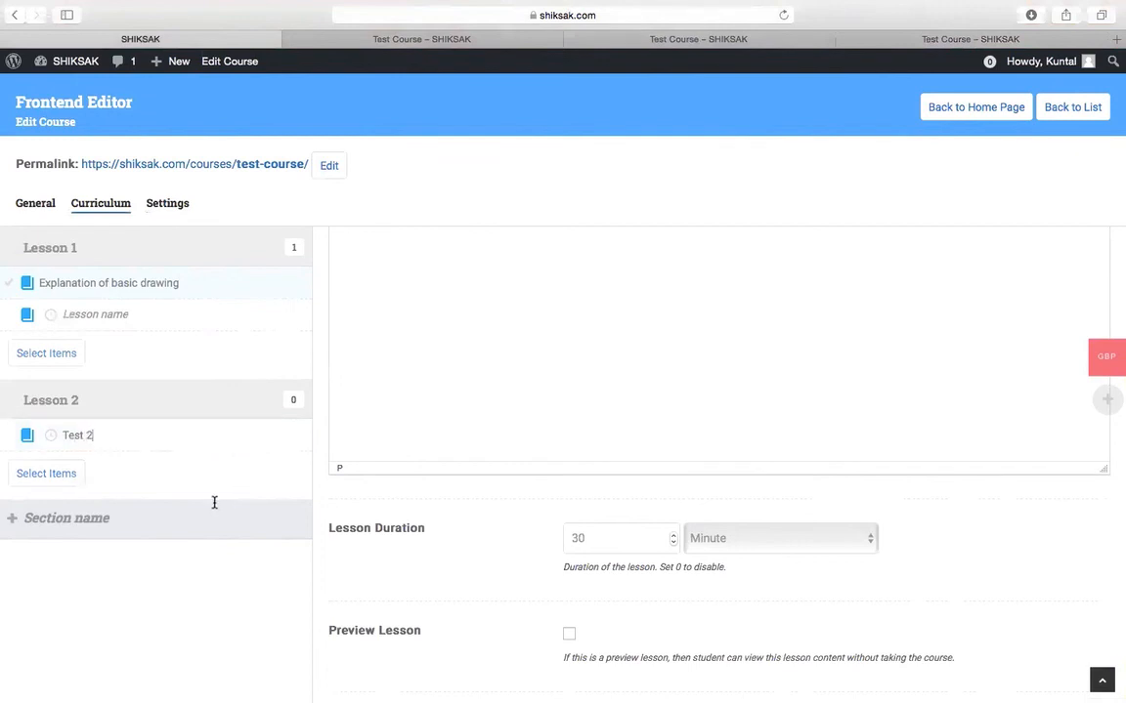
key("Return")
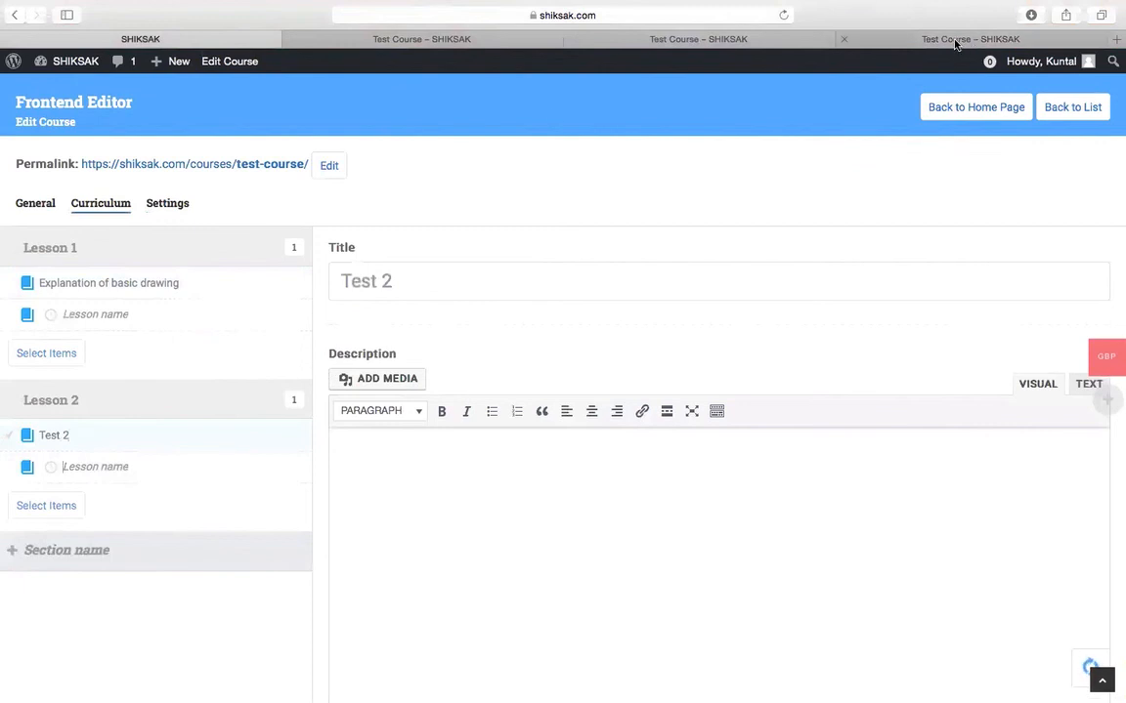
Step: Open the course permalink in a new tab to view the live Test Course page
right_click(192, 168)
left_click(268, 172)
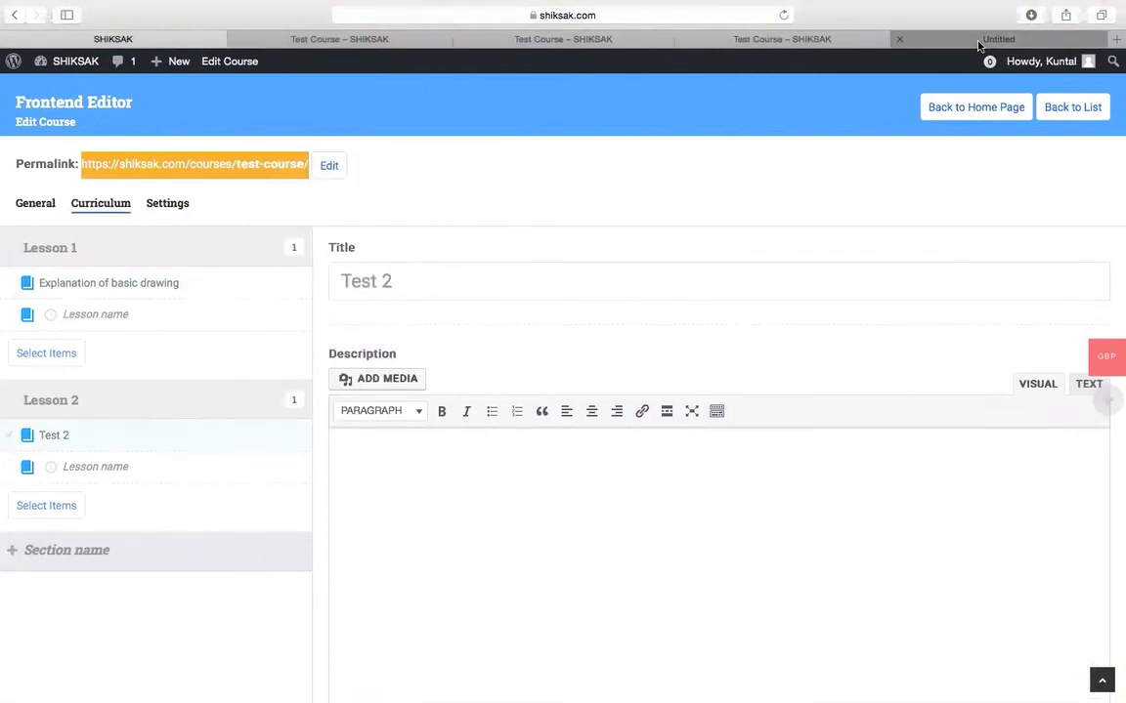
left_click(978, 43)
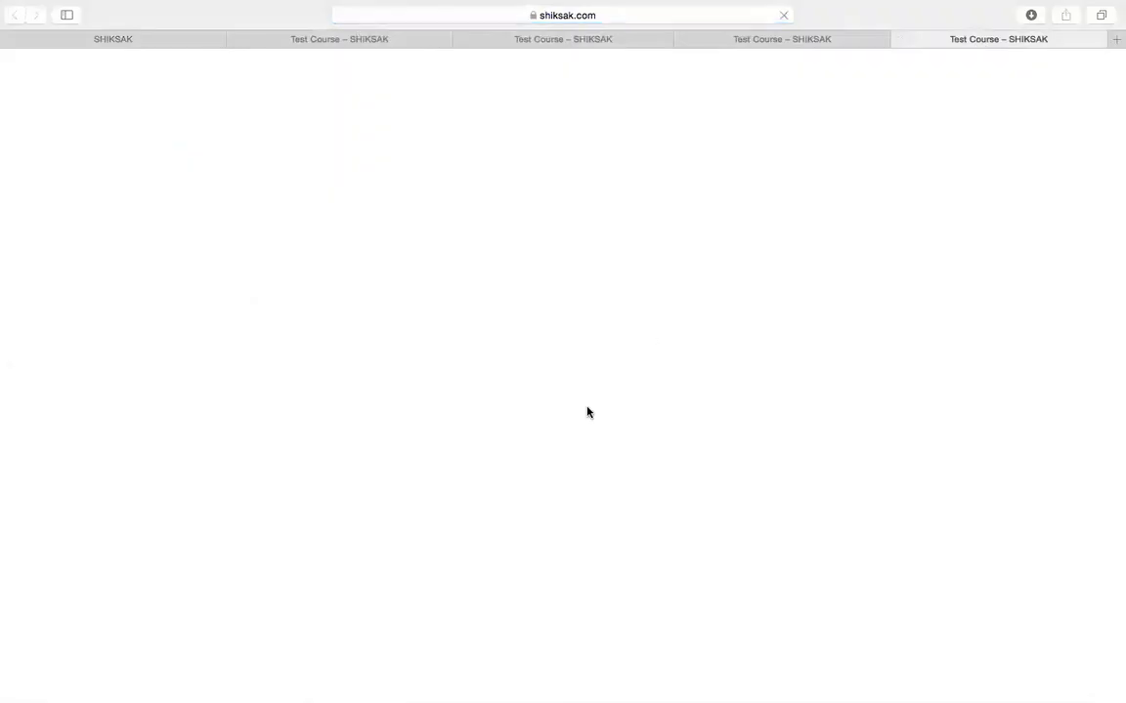
scroll(587, 411, "down", 10)
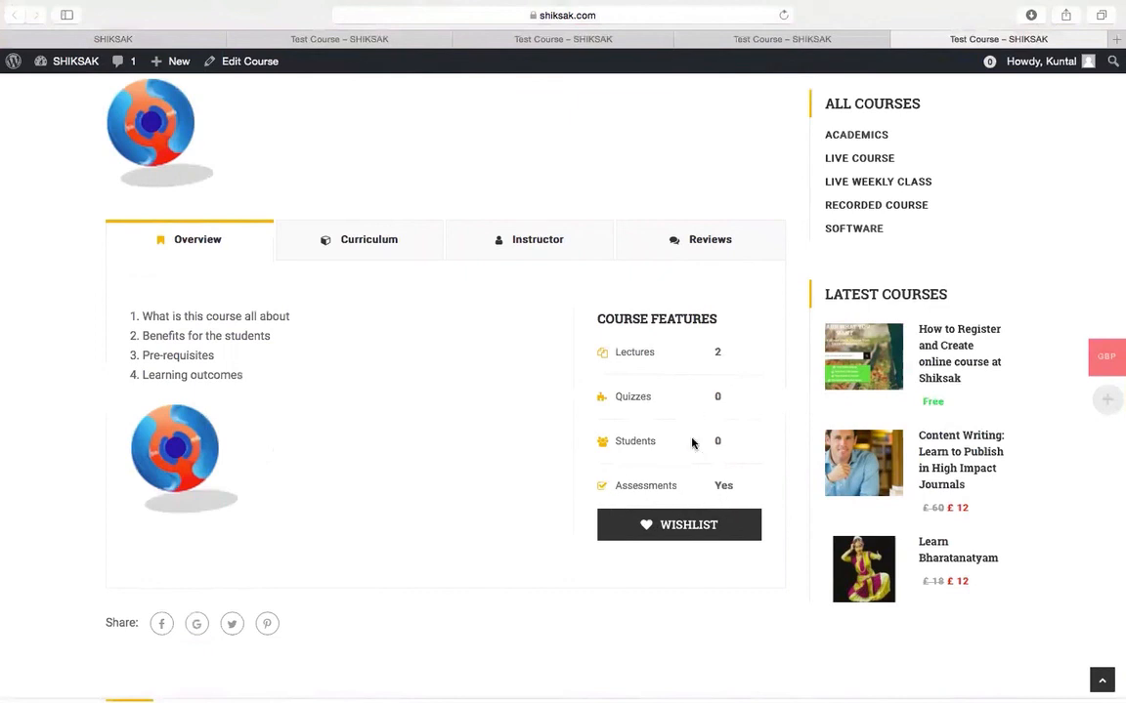
Step: Check the Curriculum lists 'Test 2' under Lesson 2, then return to the Frontend Editor
left_click(379, 246)
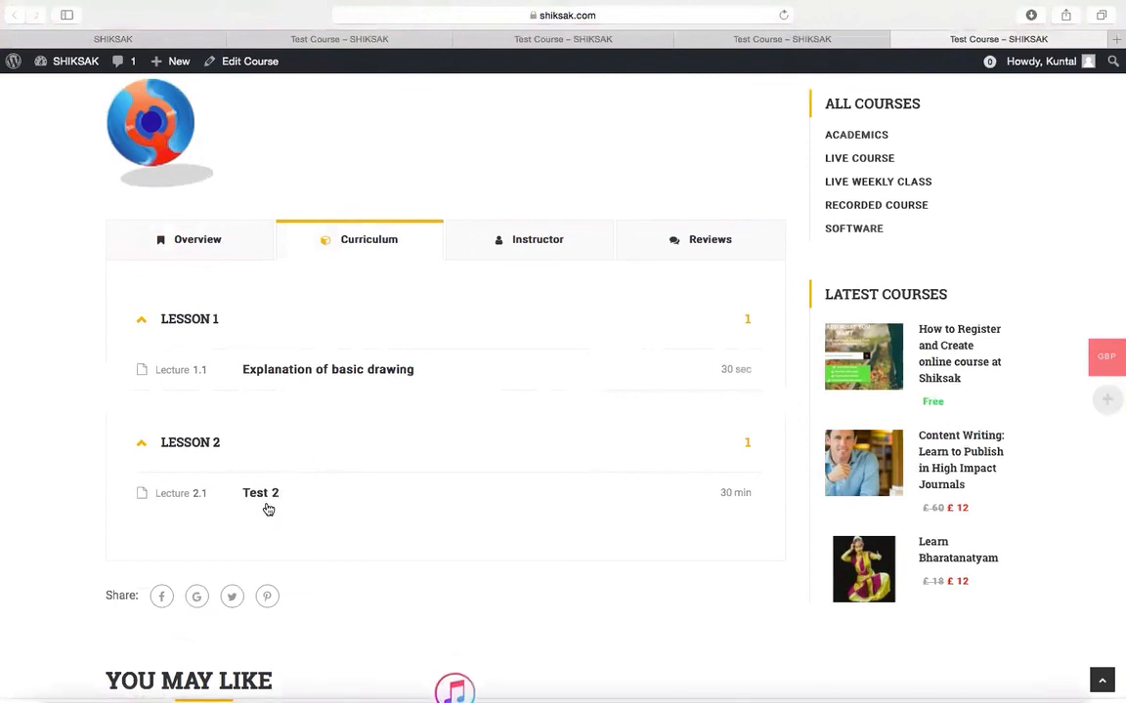
scroll(269, 509, "up", 5)
scroll(267, 508, "down", 2)
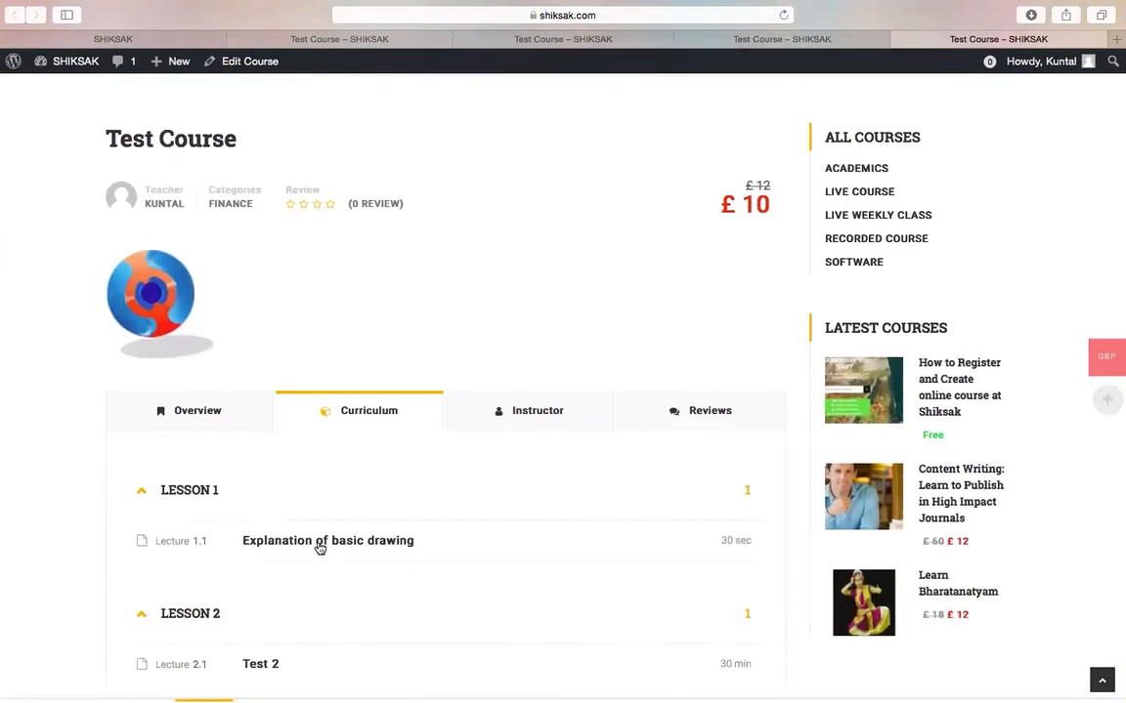
scroll(742, 293, "up", 3)
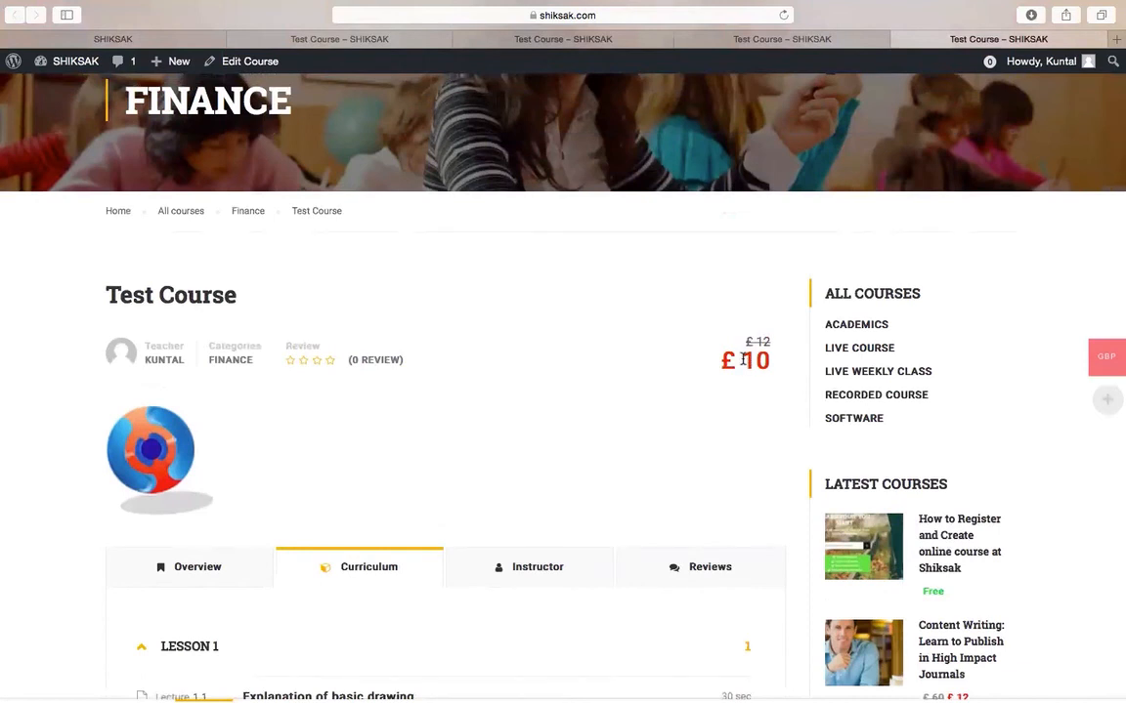
scroll(371, 485, "down", 3)
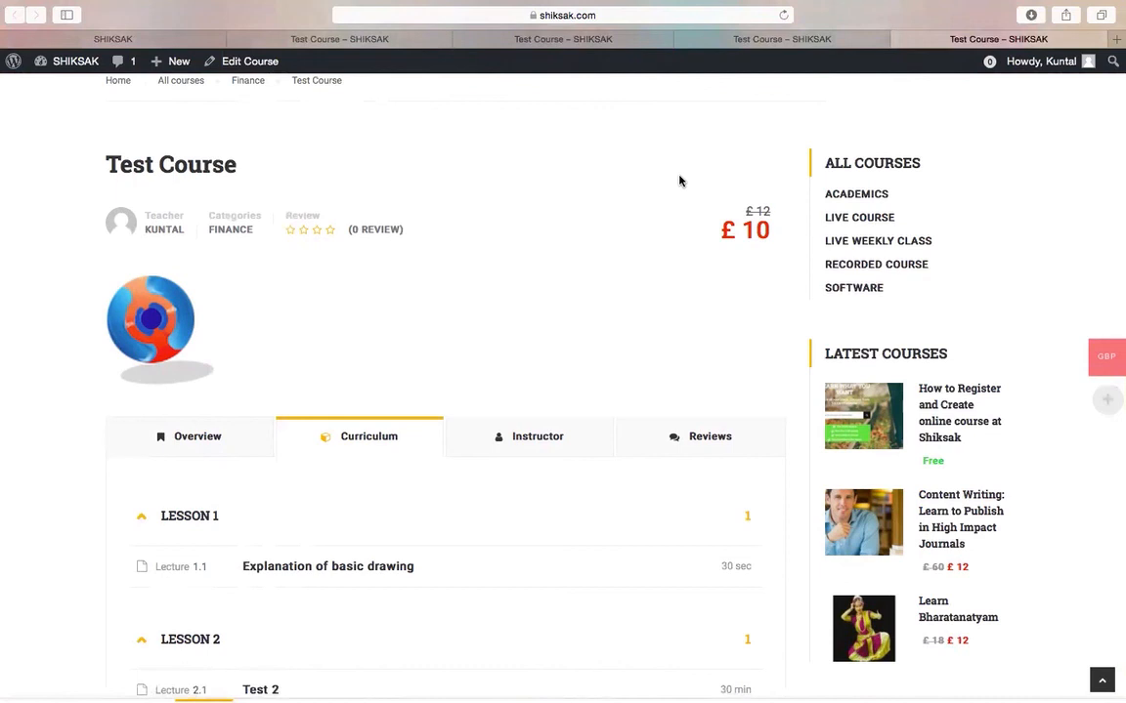
left_click(164, 46)
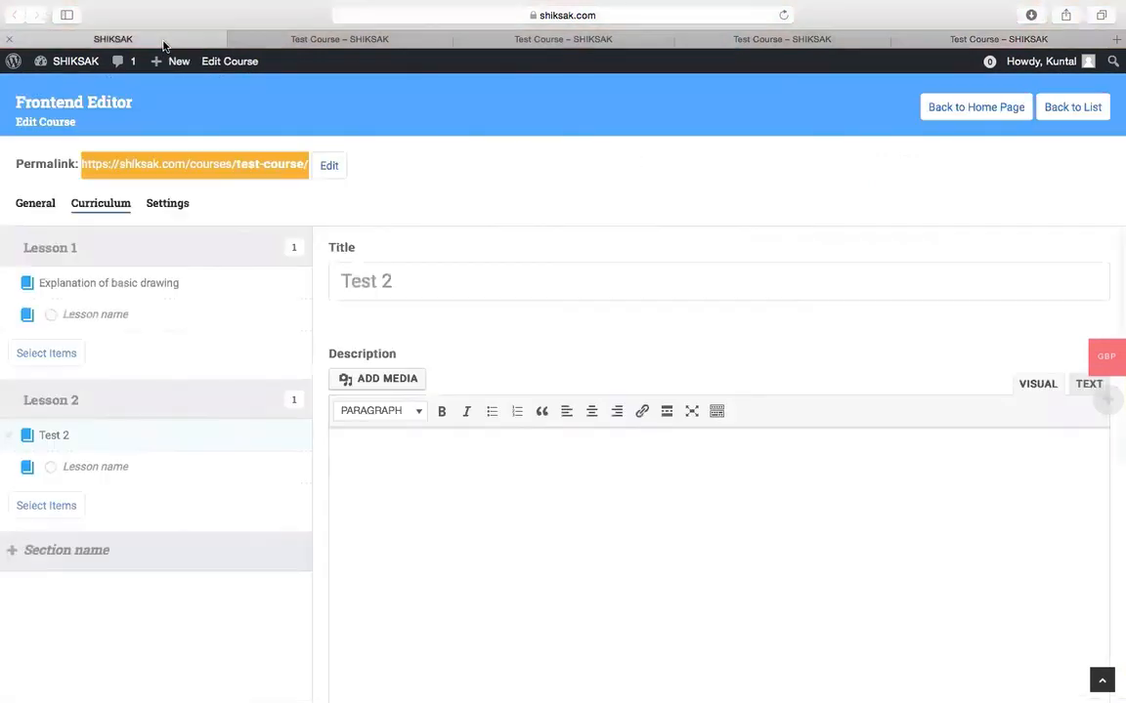
Step: Switch to the second Test Course tab and go to the site's home page
left_click(390, 37)
scroll(598, 322, "up", 4)
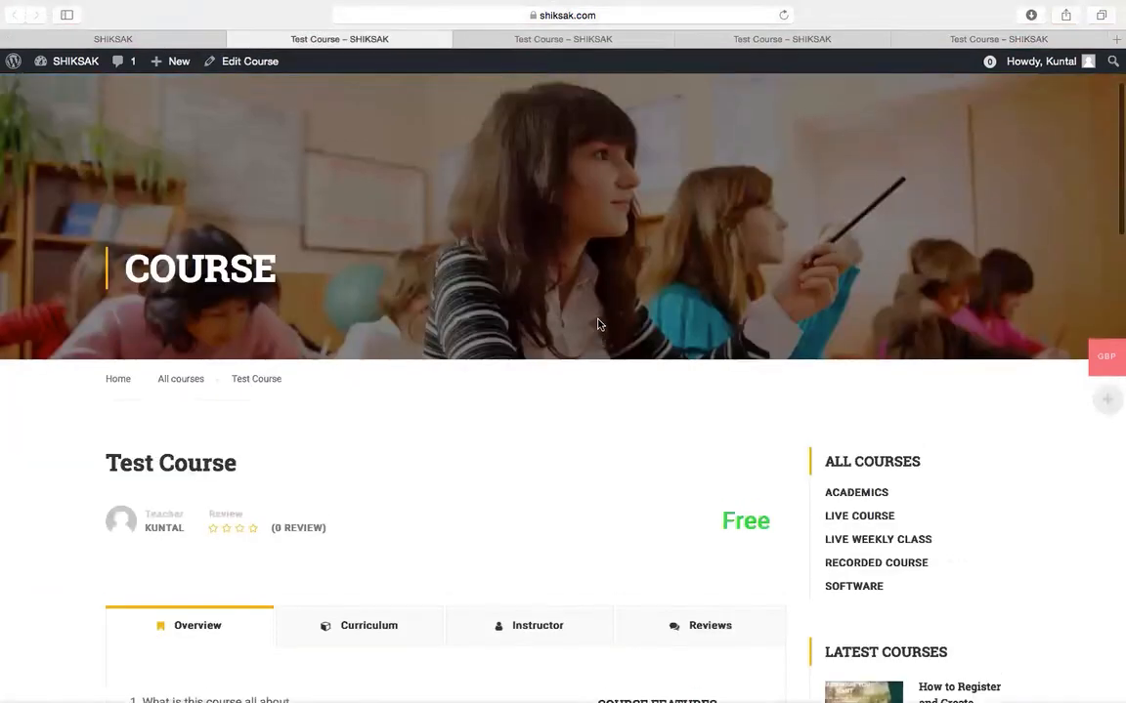
left_click(670, 159)
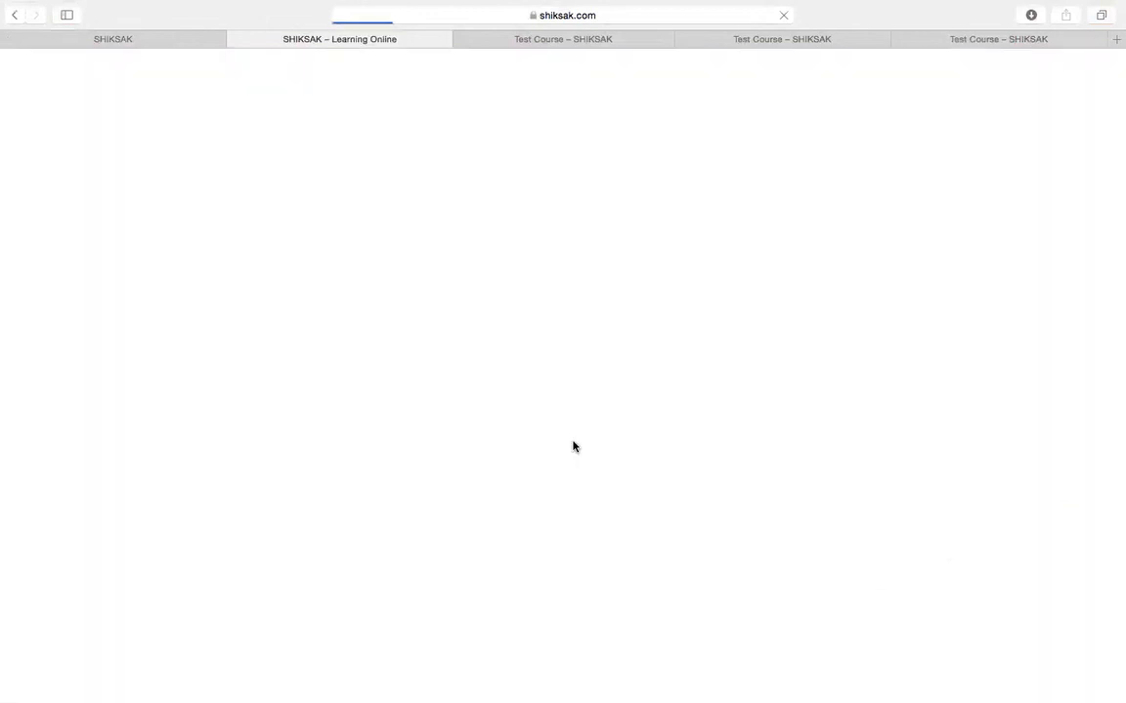
Step: Change the home page's currency to Indian Rupee, so Learn Tabla shows ₹12,000
scroll(574, 446, "down", 15)
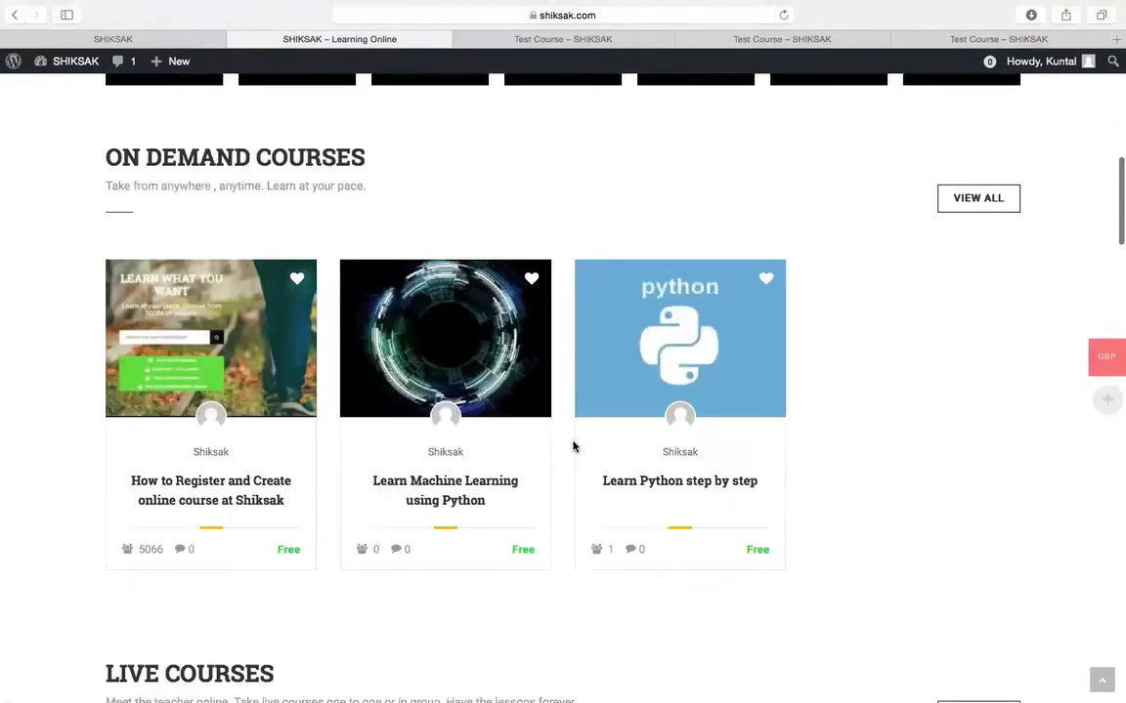
scroll(573, 446, "down", 1)
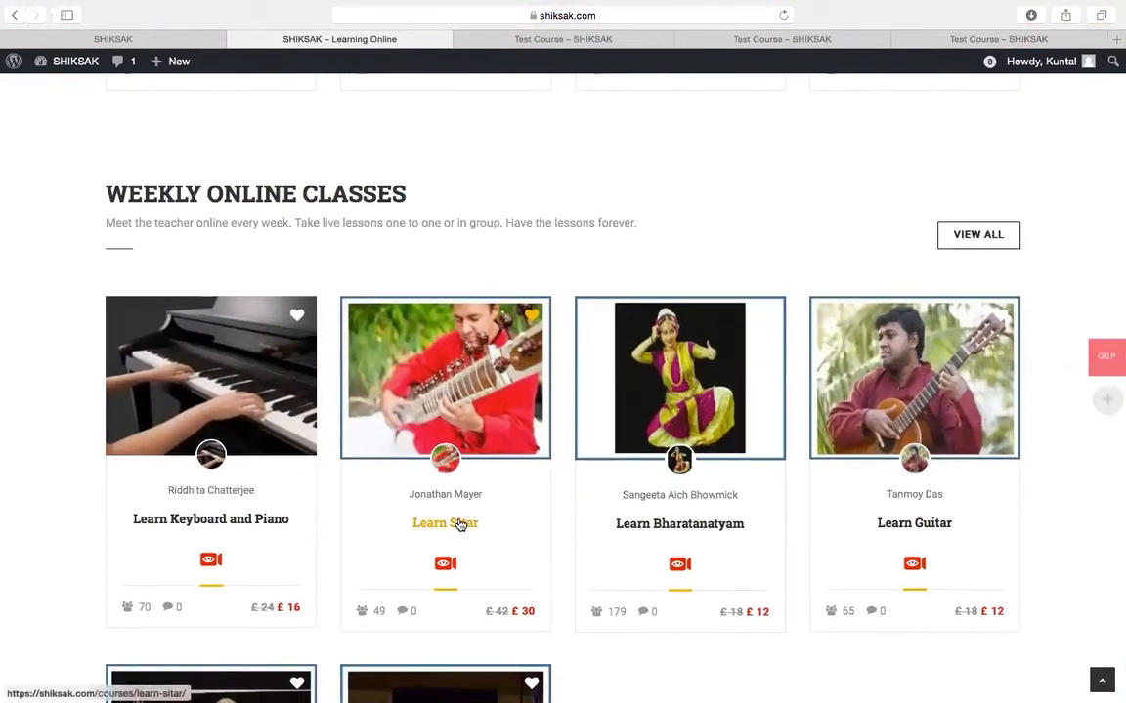
mouse_move(1106, 354)
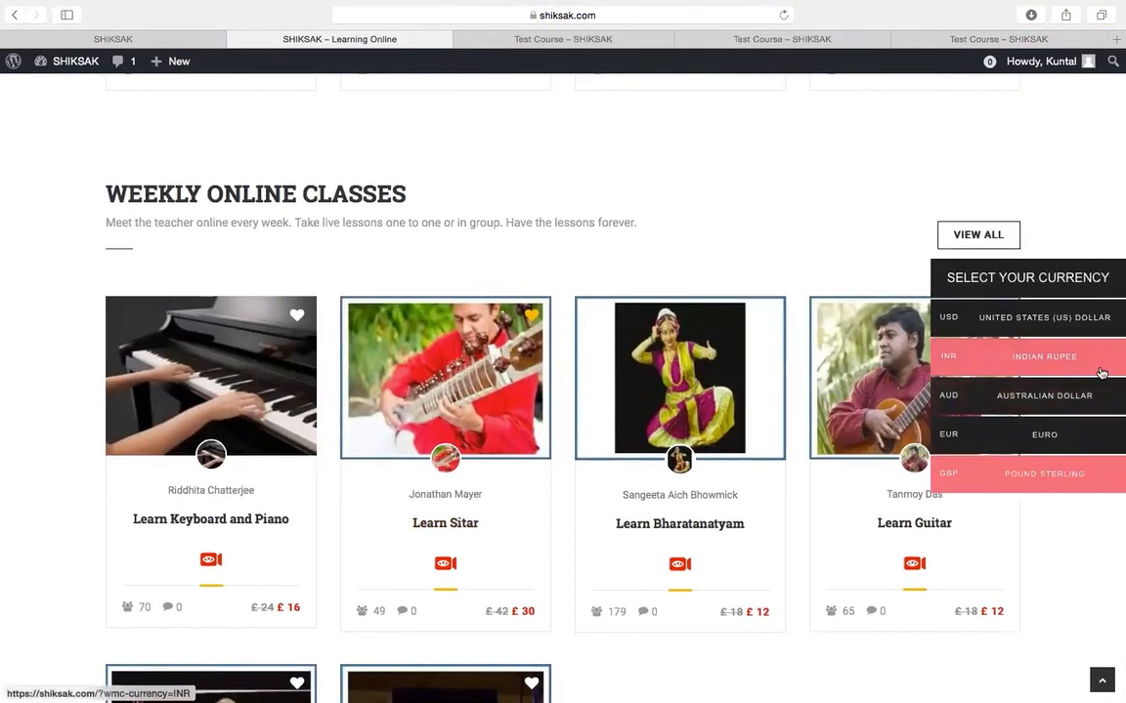
left_click(1033, 369)
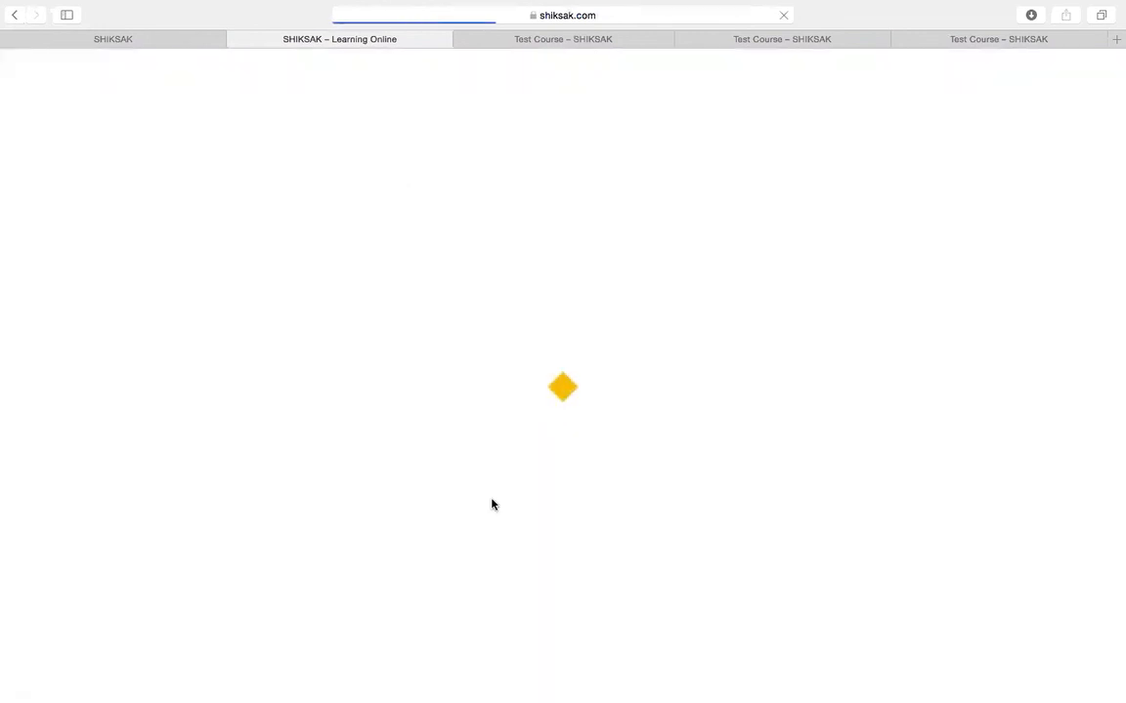
scroll(494, 504, "down", 5)
scroll(493, 504, "down", 10)
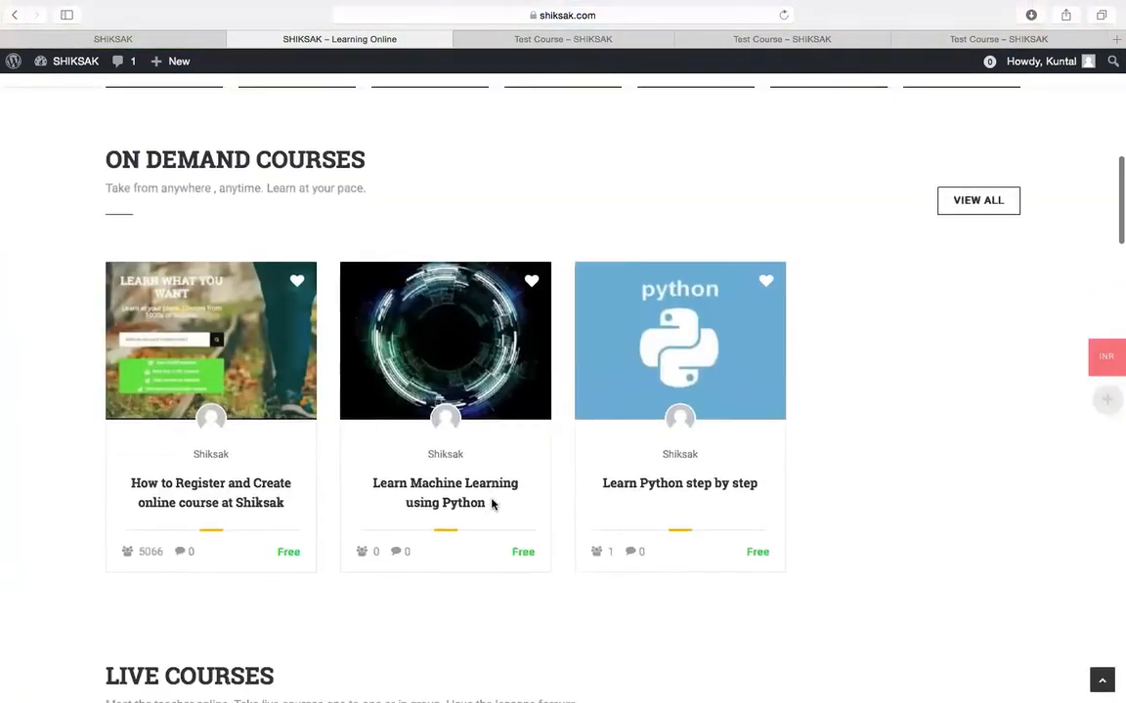
scroll(525, 378, "up", 2)
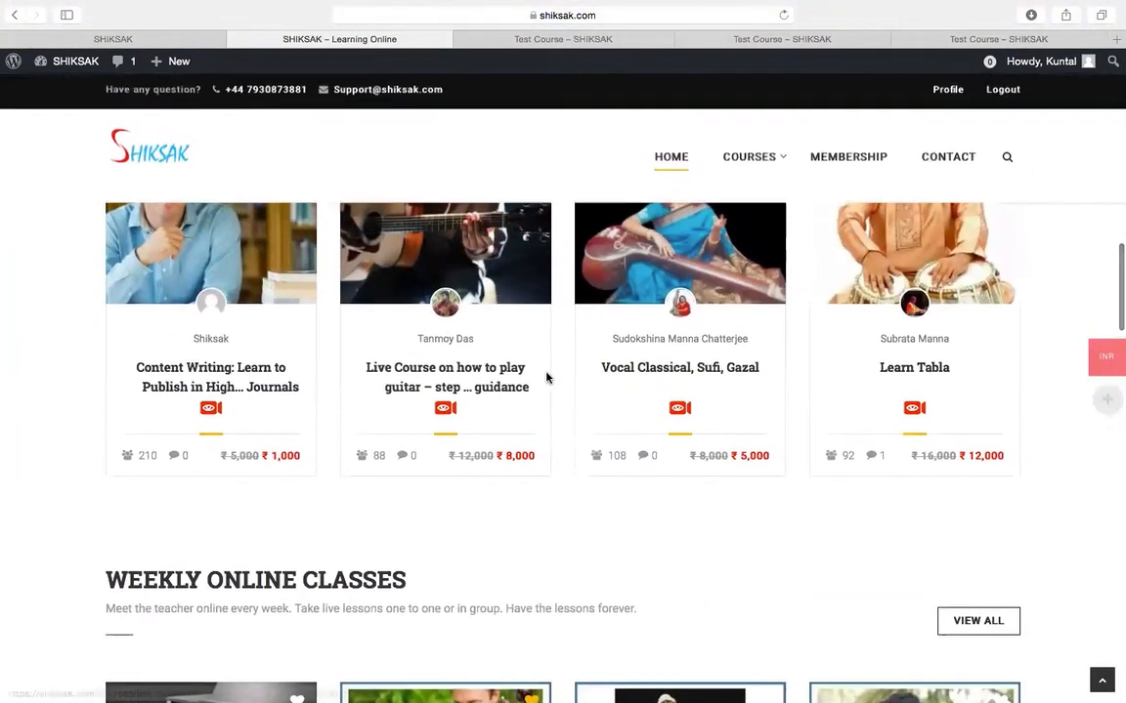
scroll(547, 377, "up", 4)
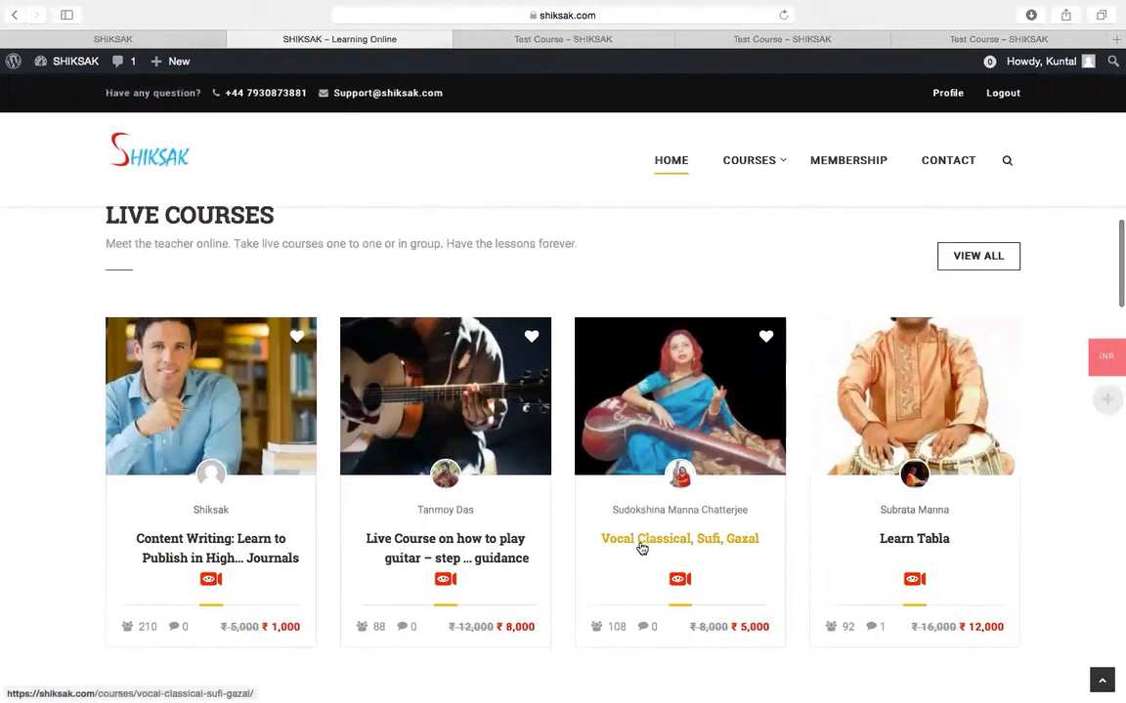
Step: Open the Live Course on how to play guitar, priced ₹8,000 down from ₹12,000
left_click(473, 545)
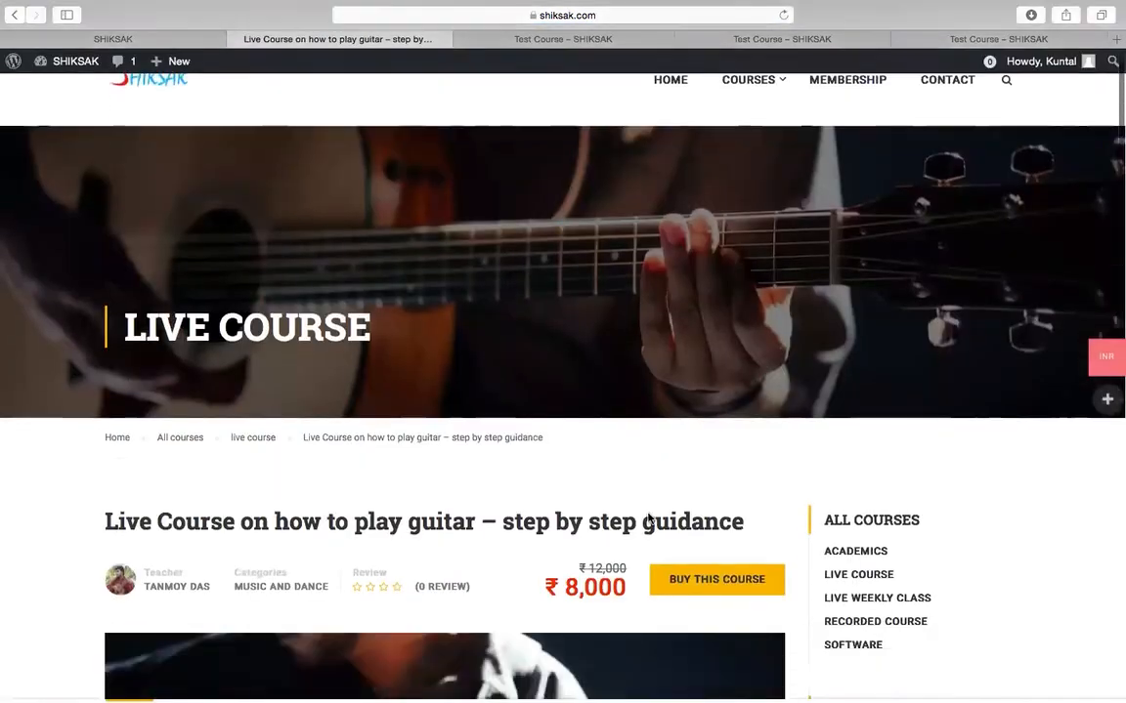
scroll(648, 518, "down", 5)
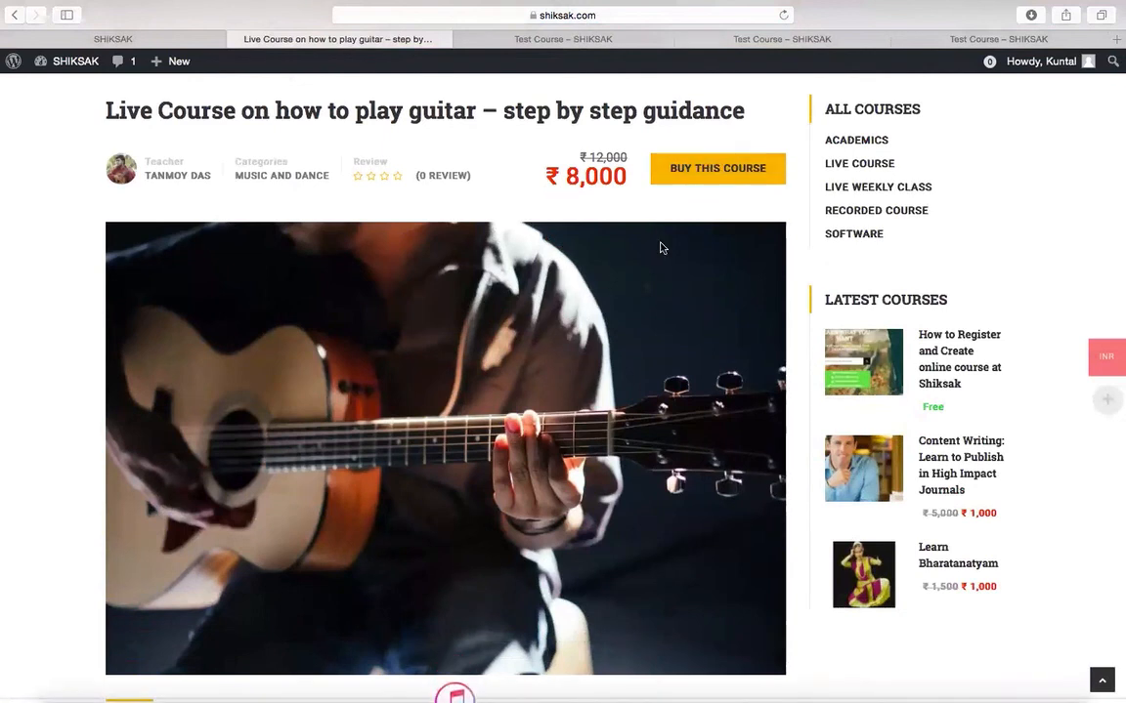
scroll(652, 238, "down", 5)
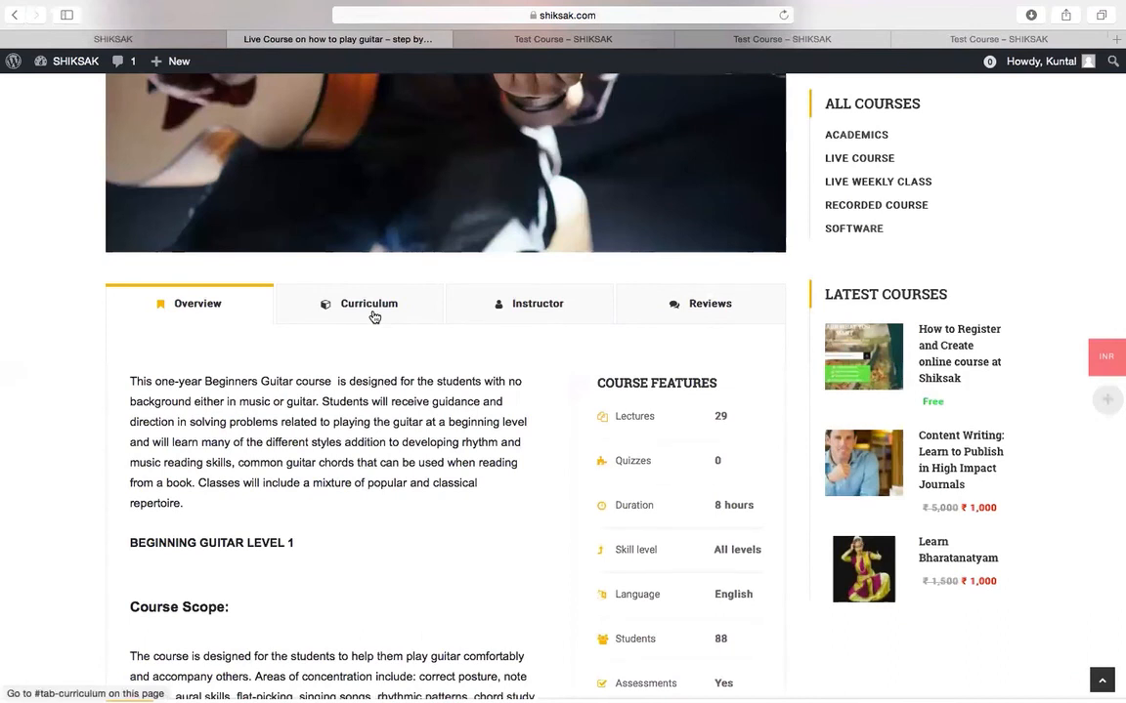
Step: Review the guitar course's day-by-day lecture list in the Curriculum tab, then return to the course header
left_click(375, 316)
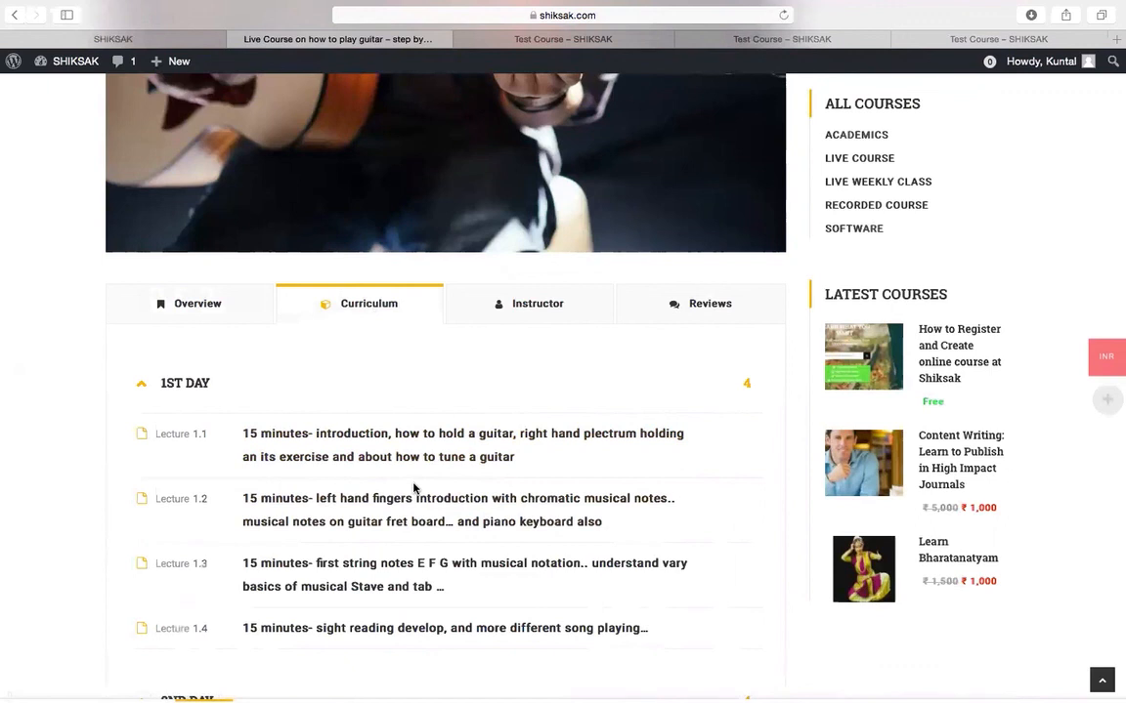
scroll(414, 486, "down", 3)
scroll(415, 489, "up", 7)
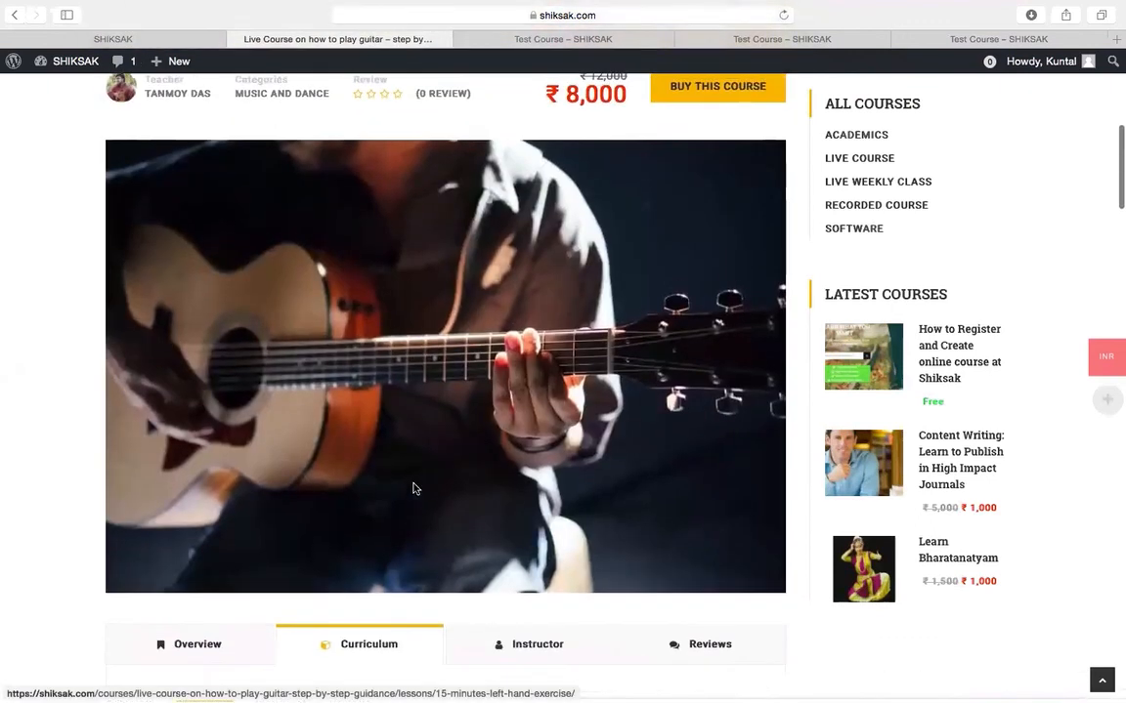
scroll(414, 489, "up", 3)
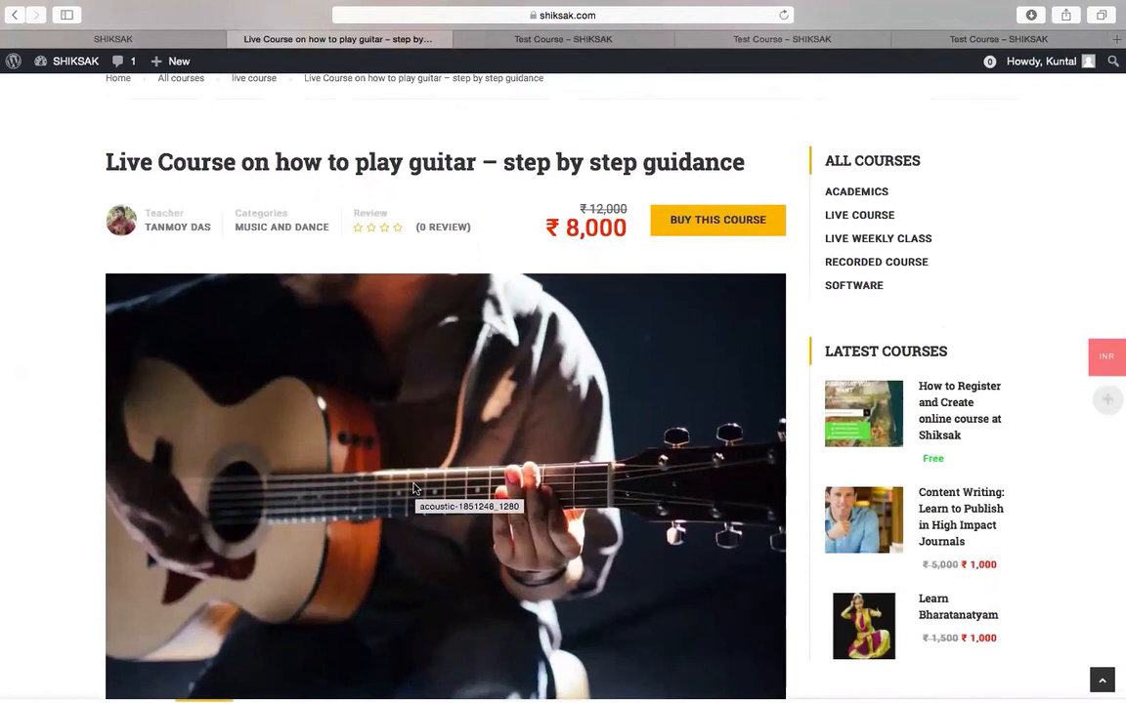
scroll(414, 487, "down", 1)
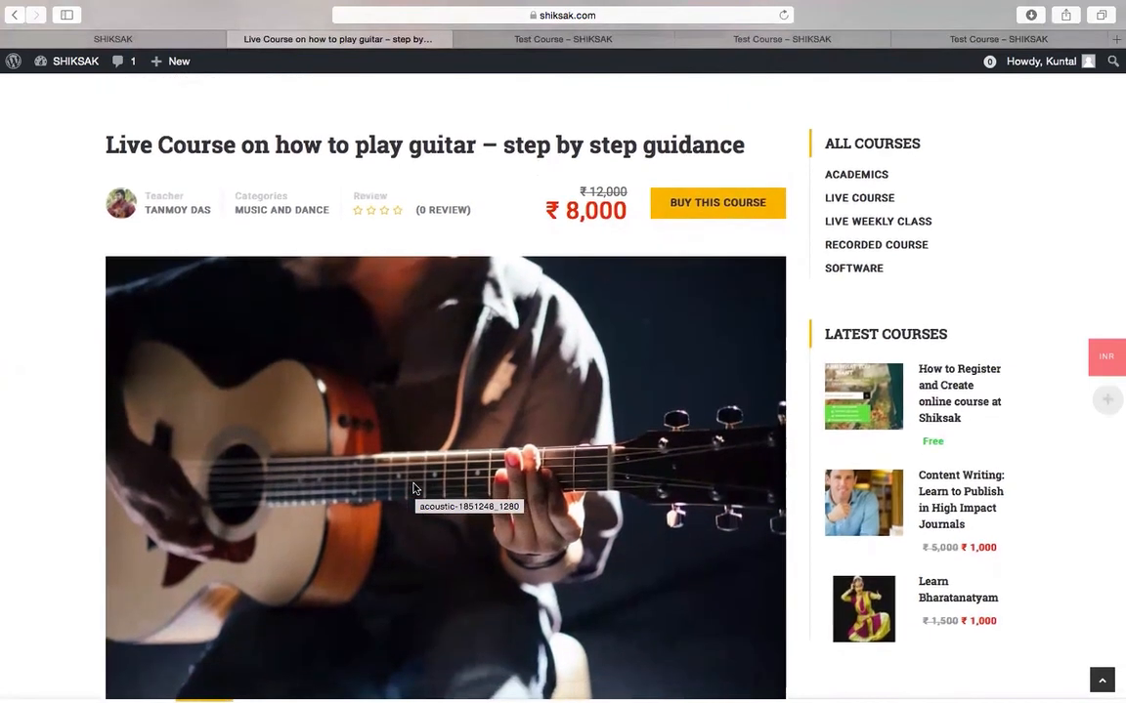
scroll(414, 489, "up", 5)
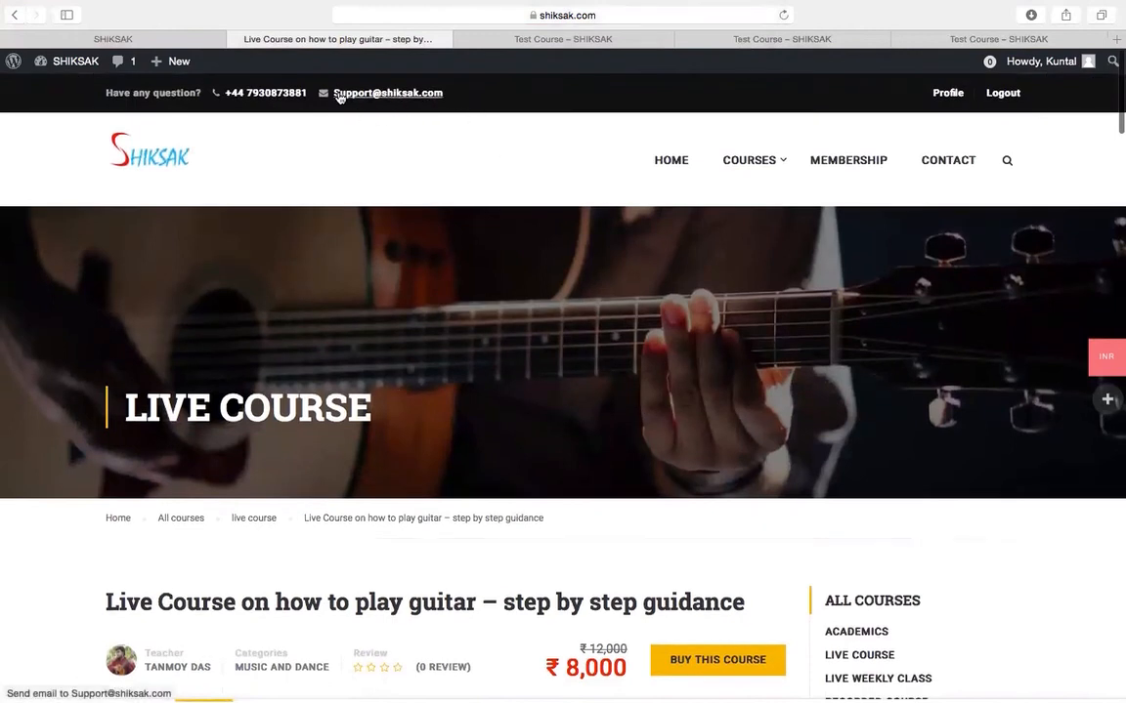
scroll(411, 116, "down", 3)
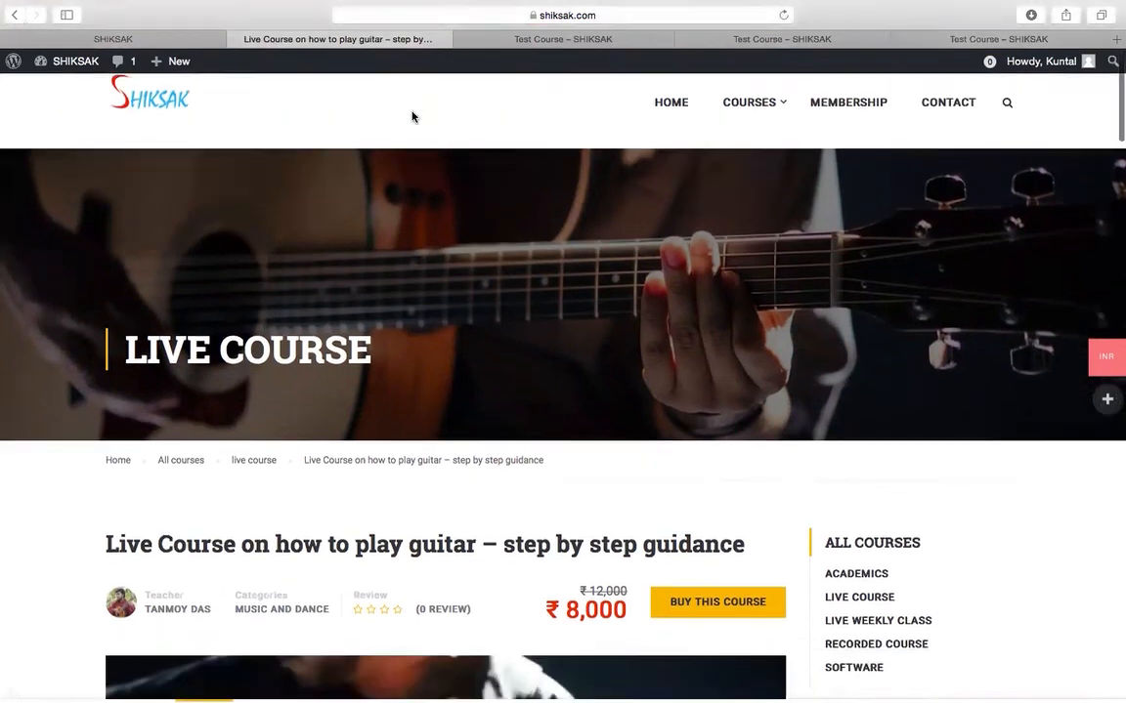